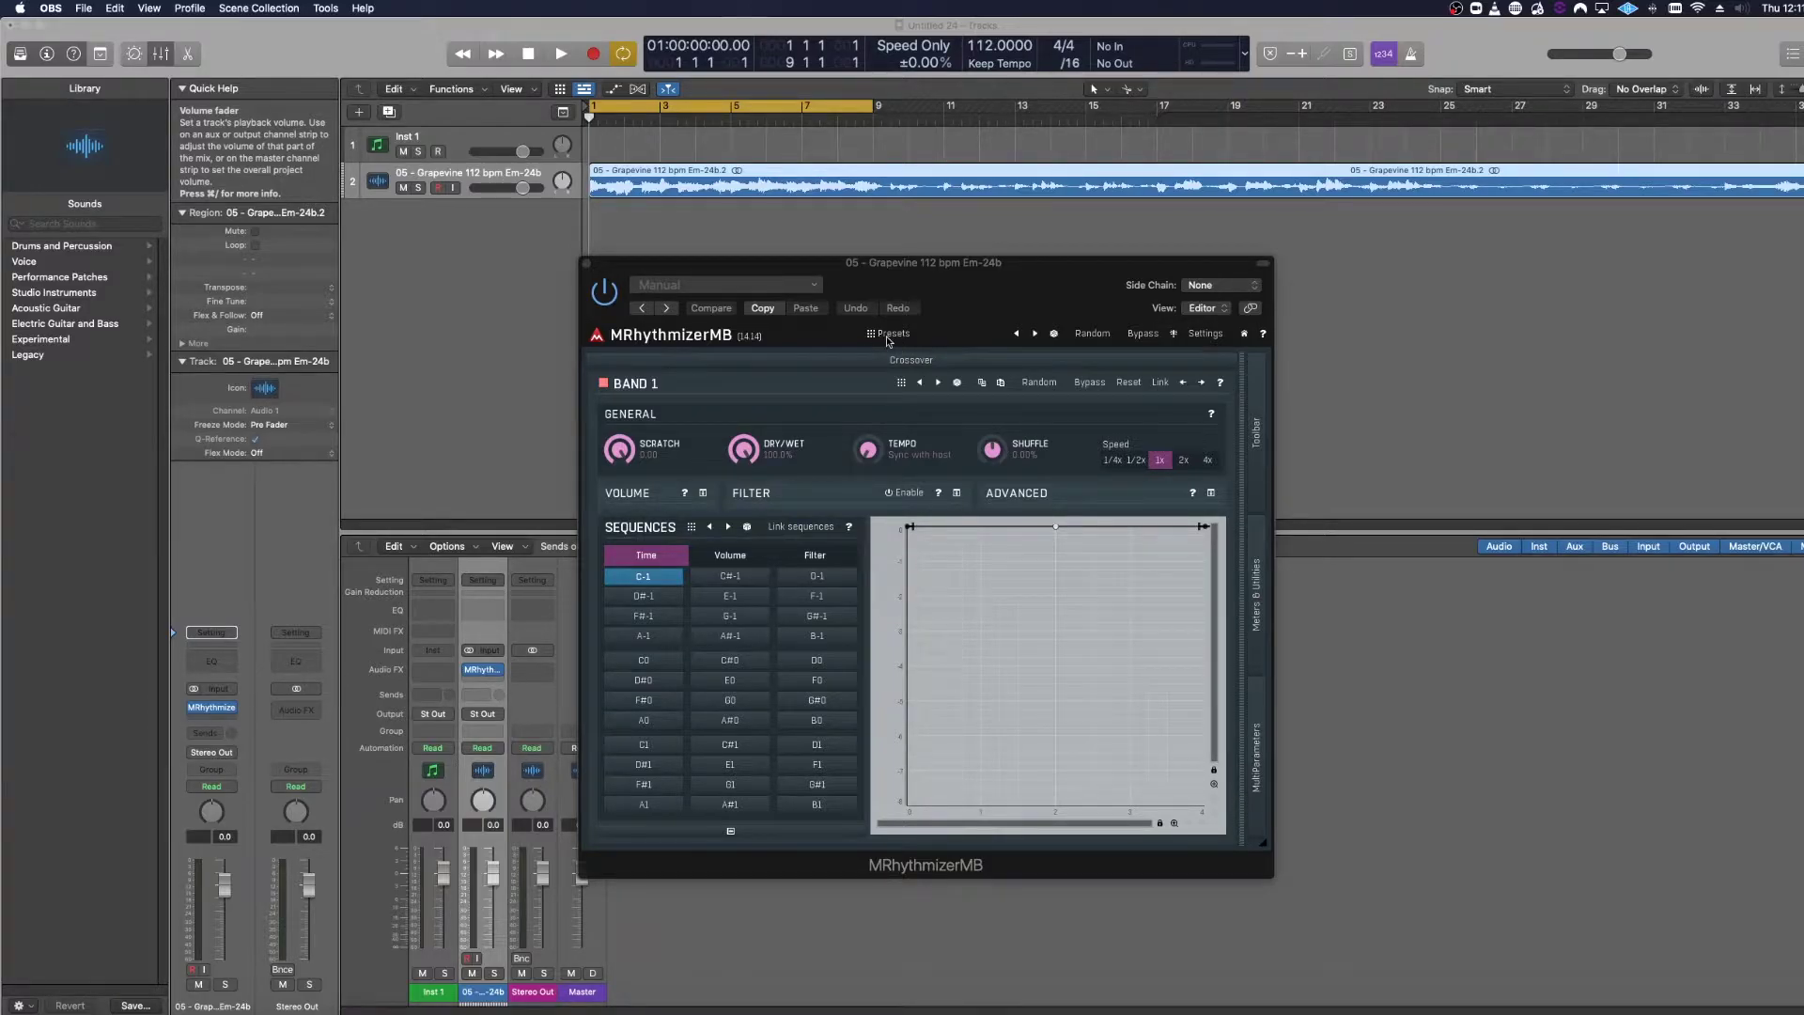
- Examine the crossover graph of MRhythmizerMB and collapse it again
{"action": "left_click", "coordinate": [900, 364]}
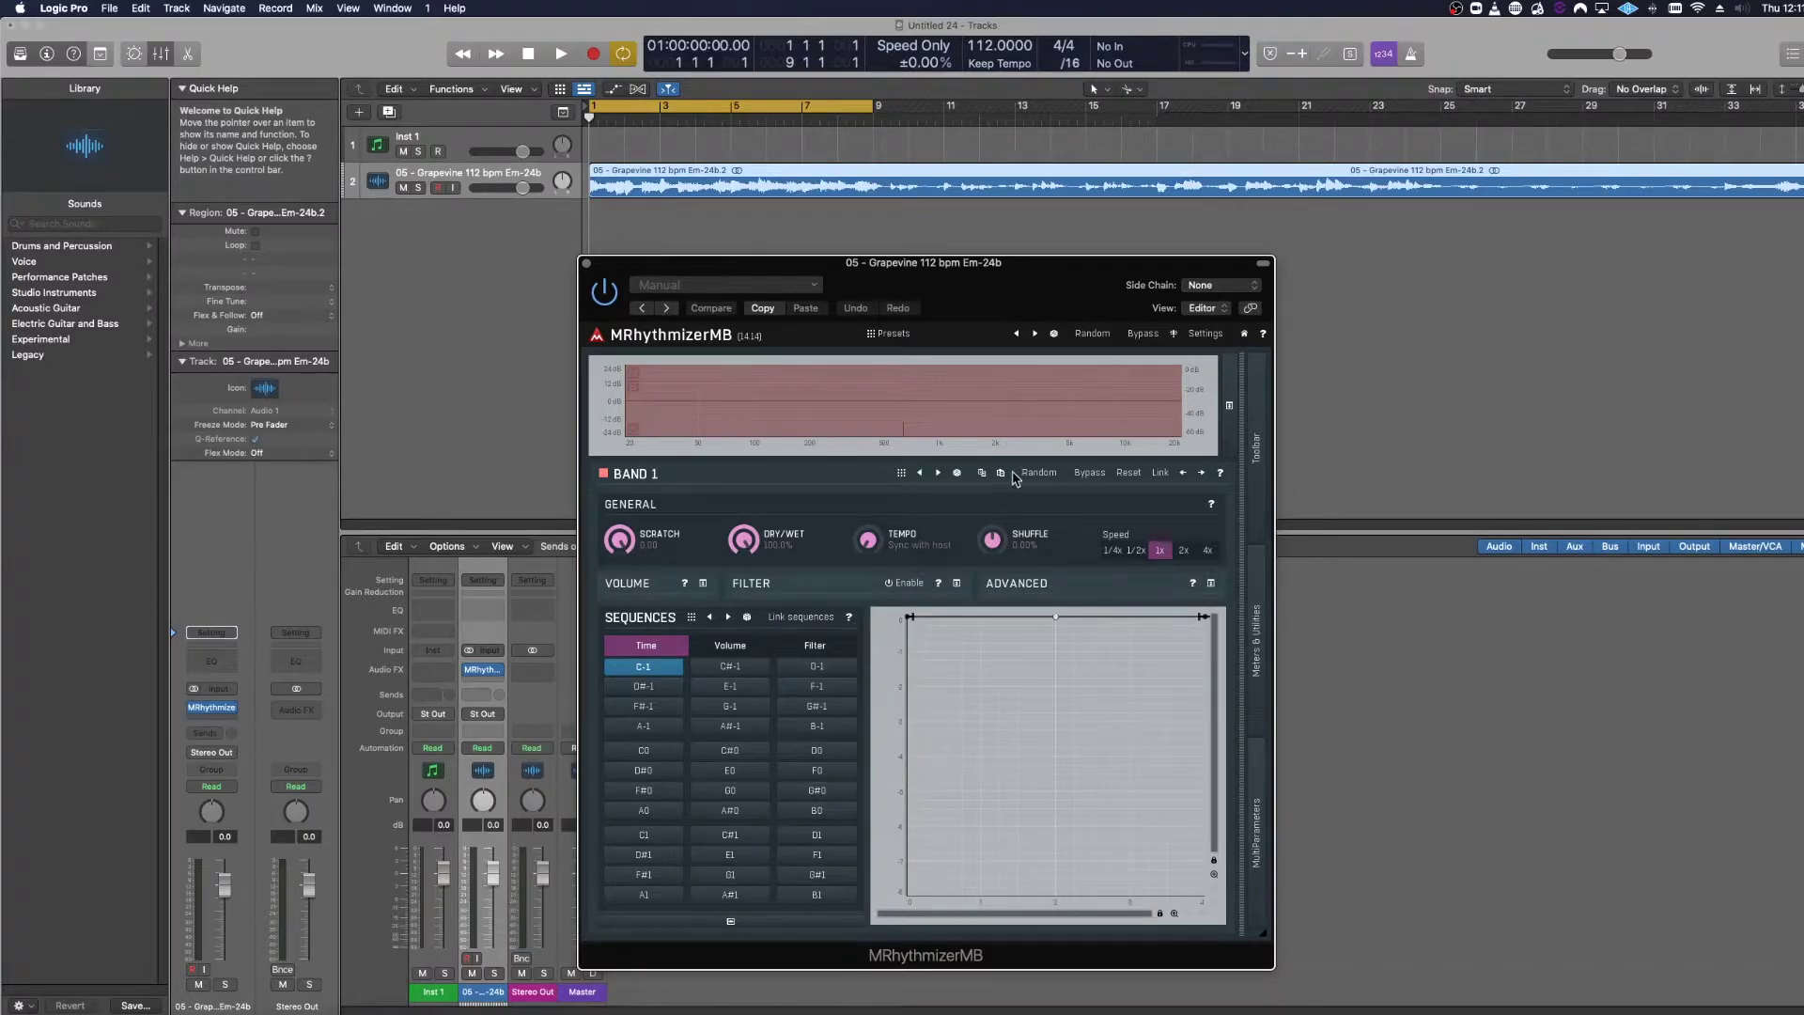
{"action": "left_click", "coordinate": [1229, 405]}
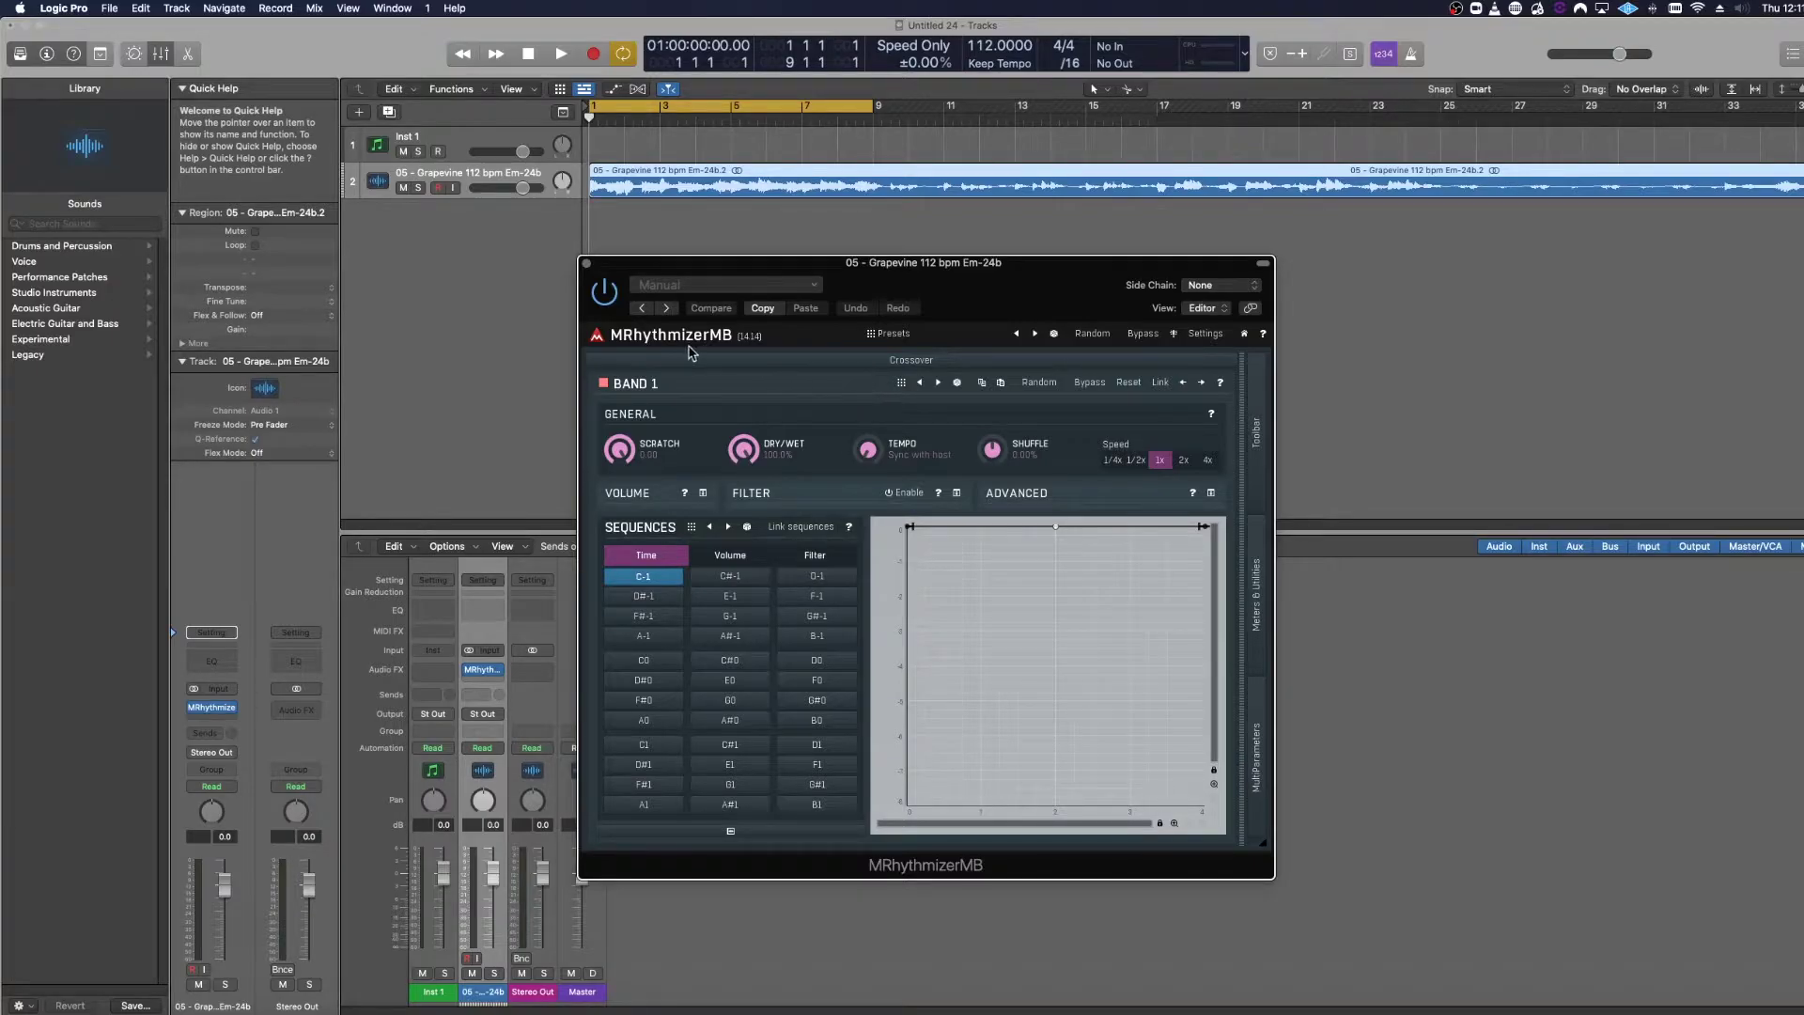
{"action": "left_click", "coordinate": [866, 363]}
{"action": "left_click", "coordinate": [1230, 405]}
- Add a preset folder named "New Bank" to the MRhythmizerMB preset browser
{"action": "left_click", "coordinate": [874, 335]}
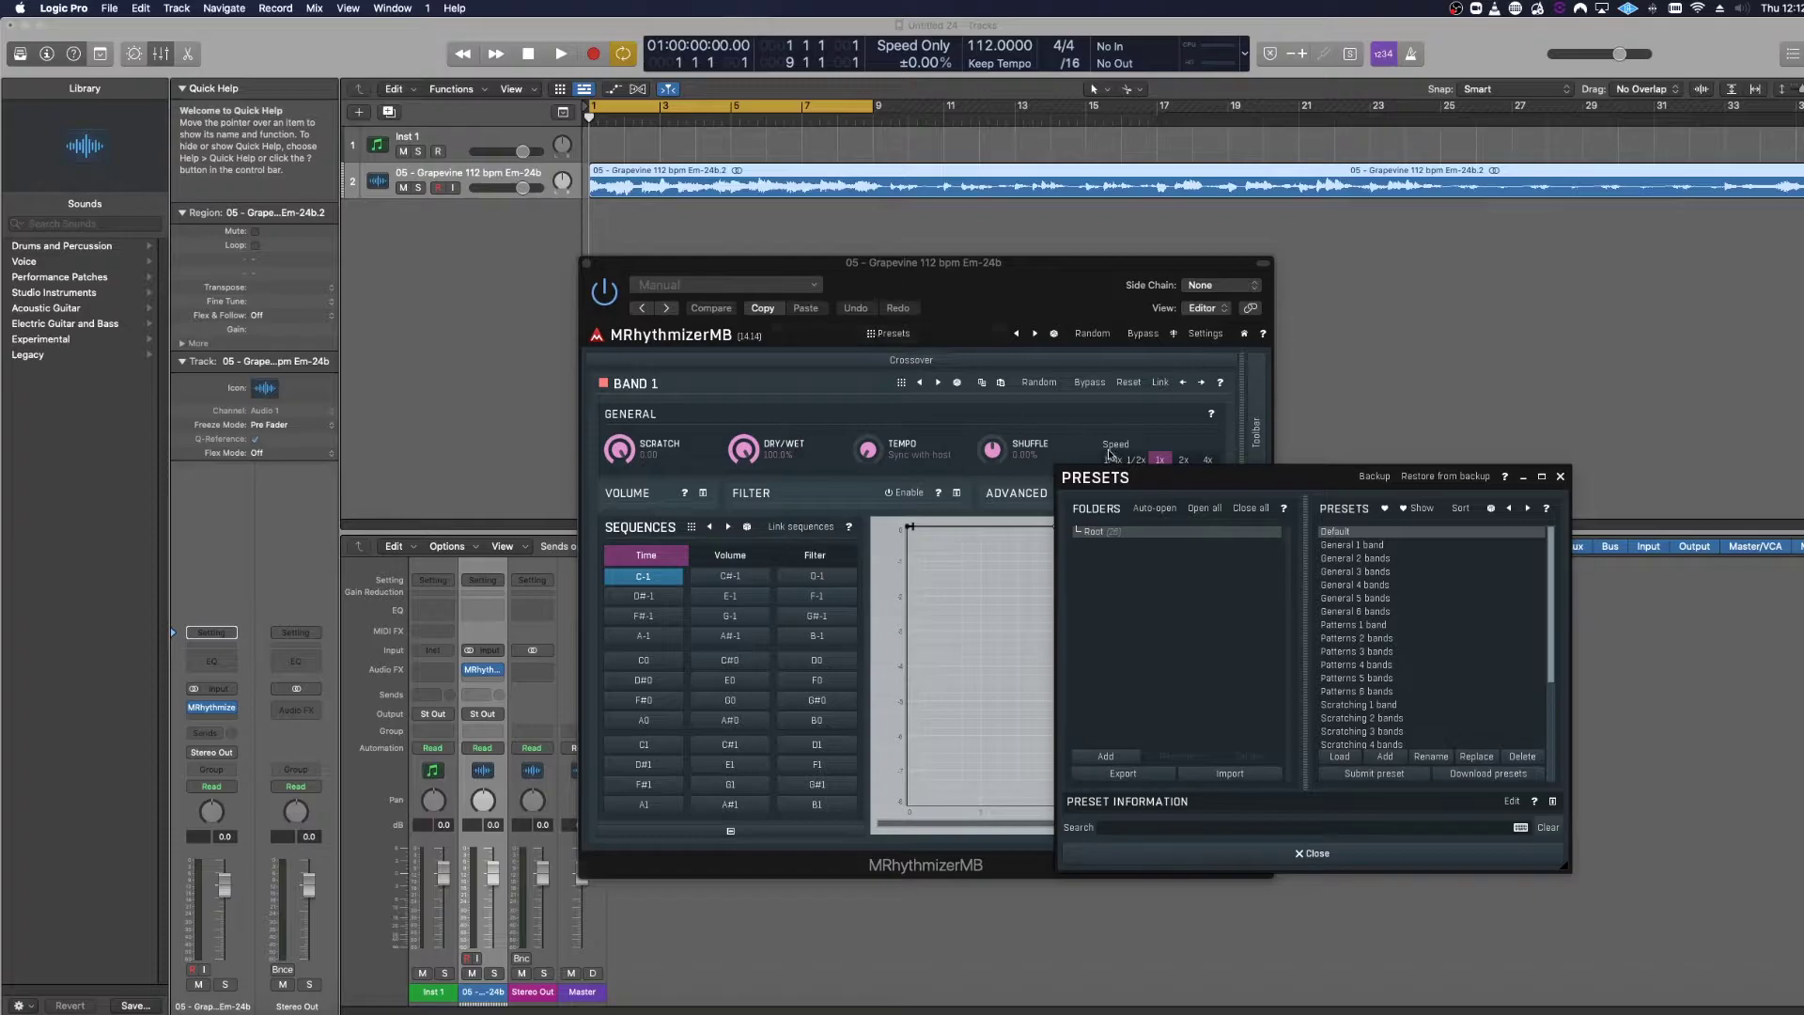
{"action": "left_click_drag", "start_coordinate": [1165, 489], "coordinate": [795, 438]}
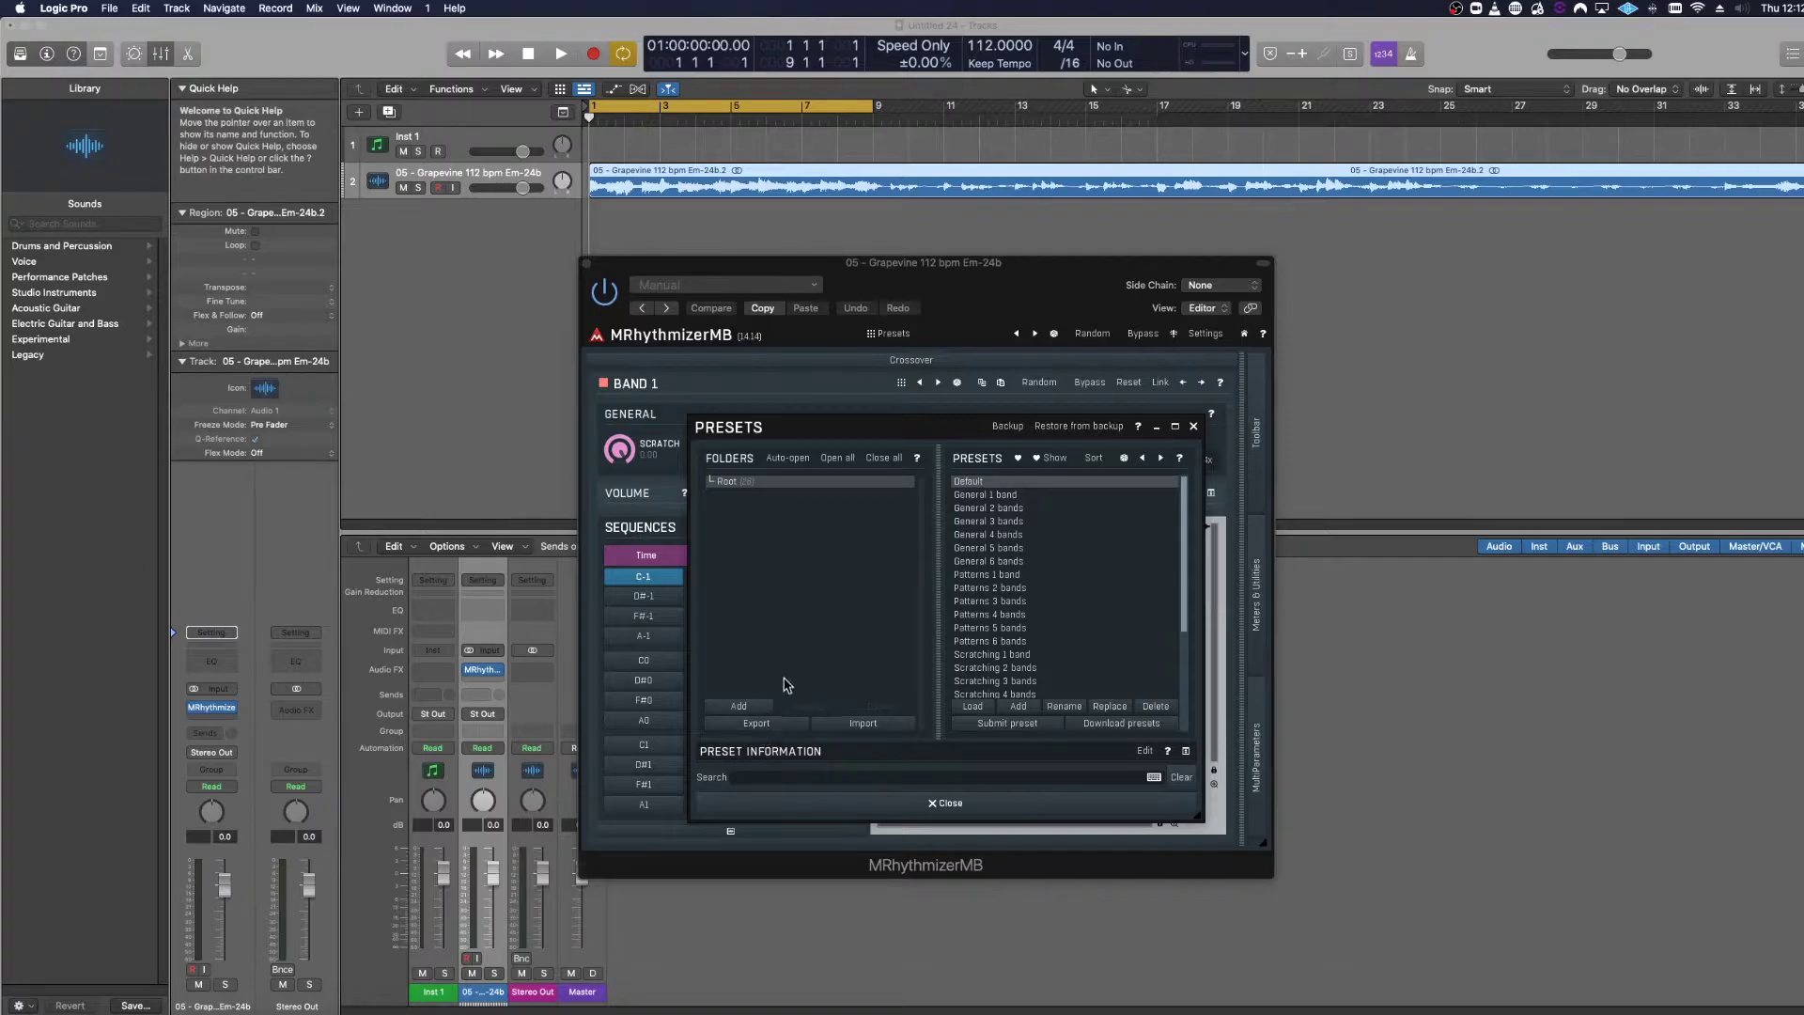
{"action": "left_click", "coordinate": [743, 707]}
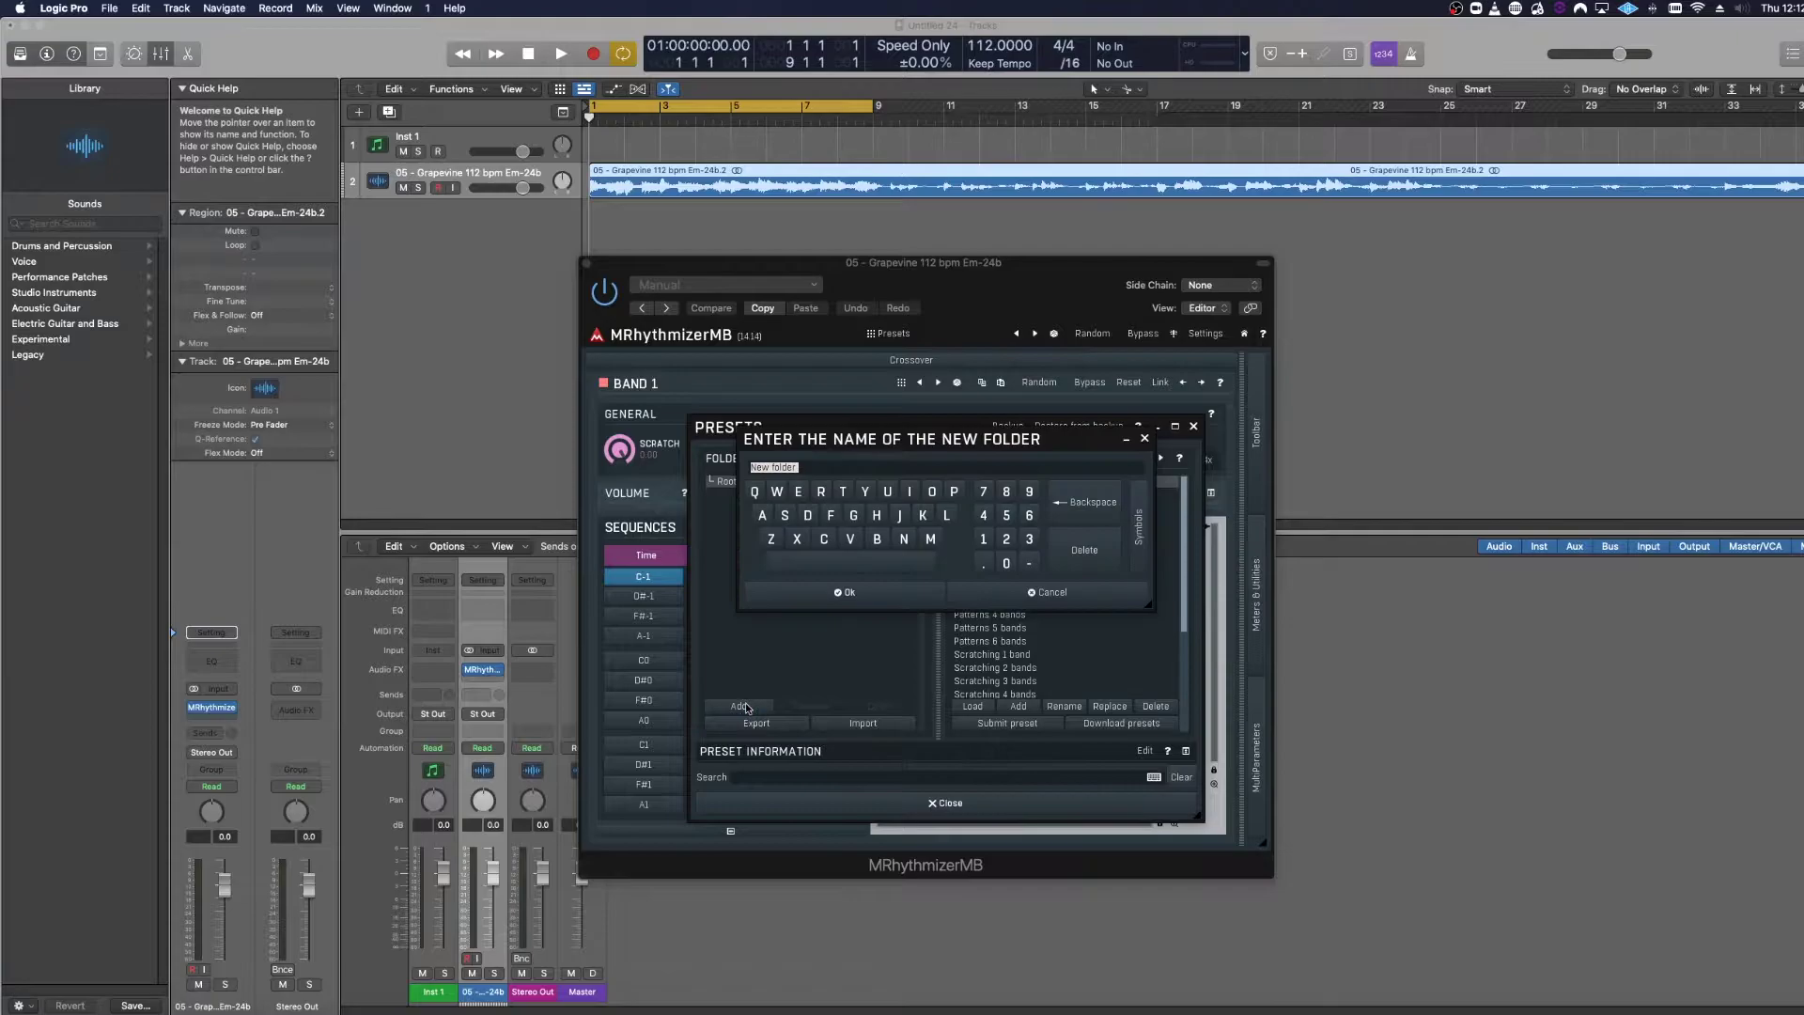
{"action": "type", "text": "No"}
{"action": "left_click", "coordinate": [814, 594]}
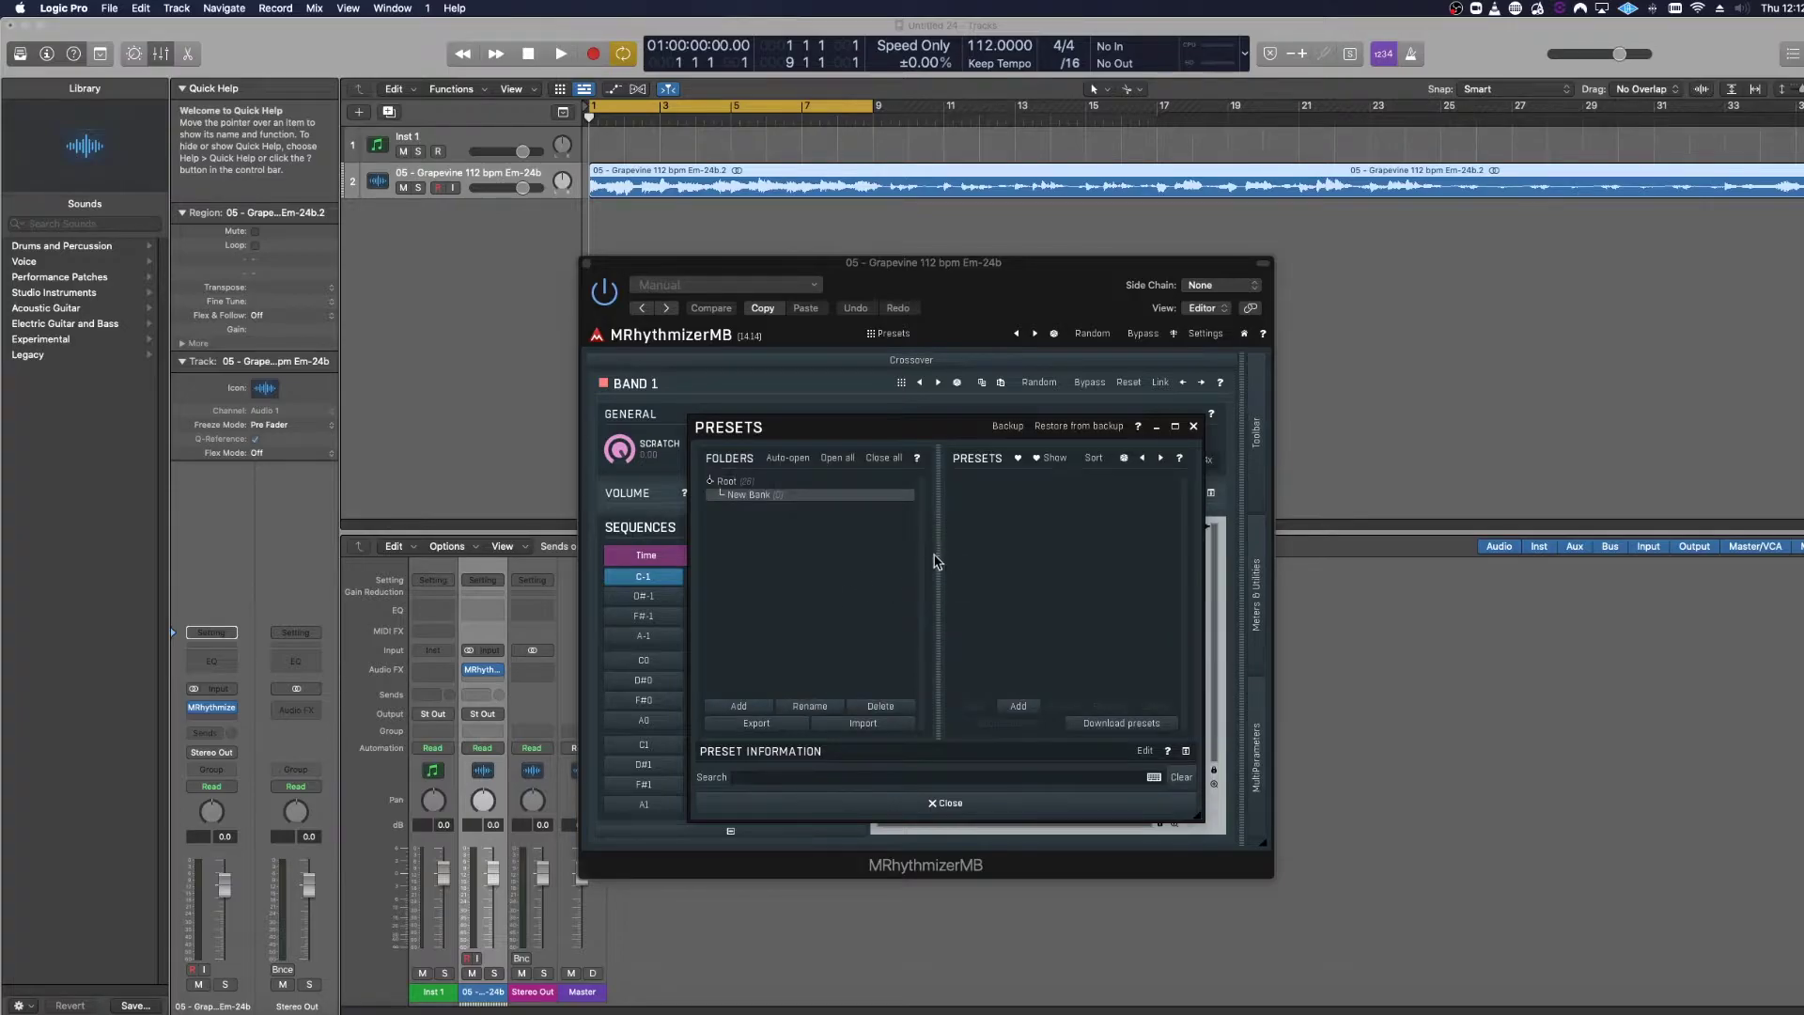
- Import "FREAKQUINCY.COM - Gross Beatz Vol. 5" from the Gross Beatz Bundle folder into New Bank, adding it alongside existing presets
{"action": "left_click", "coordinate": [865, 729]}
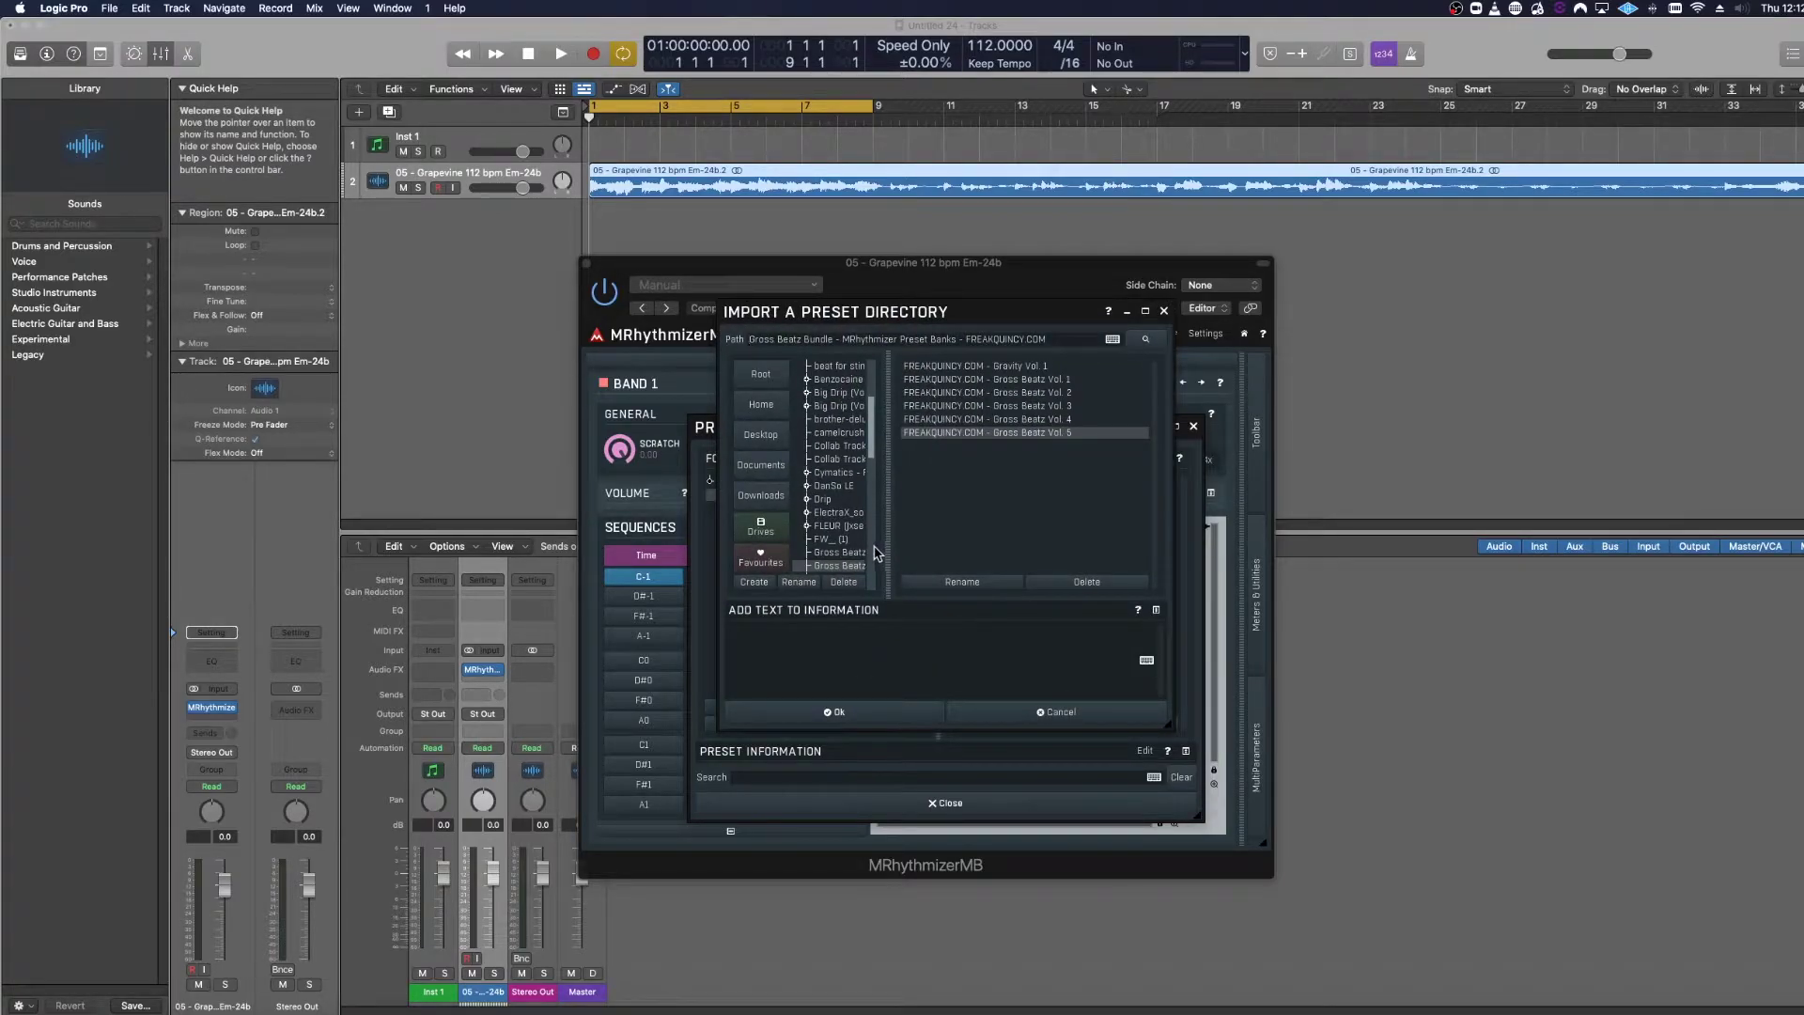
{"action": "left_click_drag", "start_coordinate": [881, 557], "coordinate": [1034, 554]}
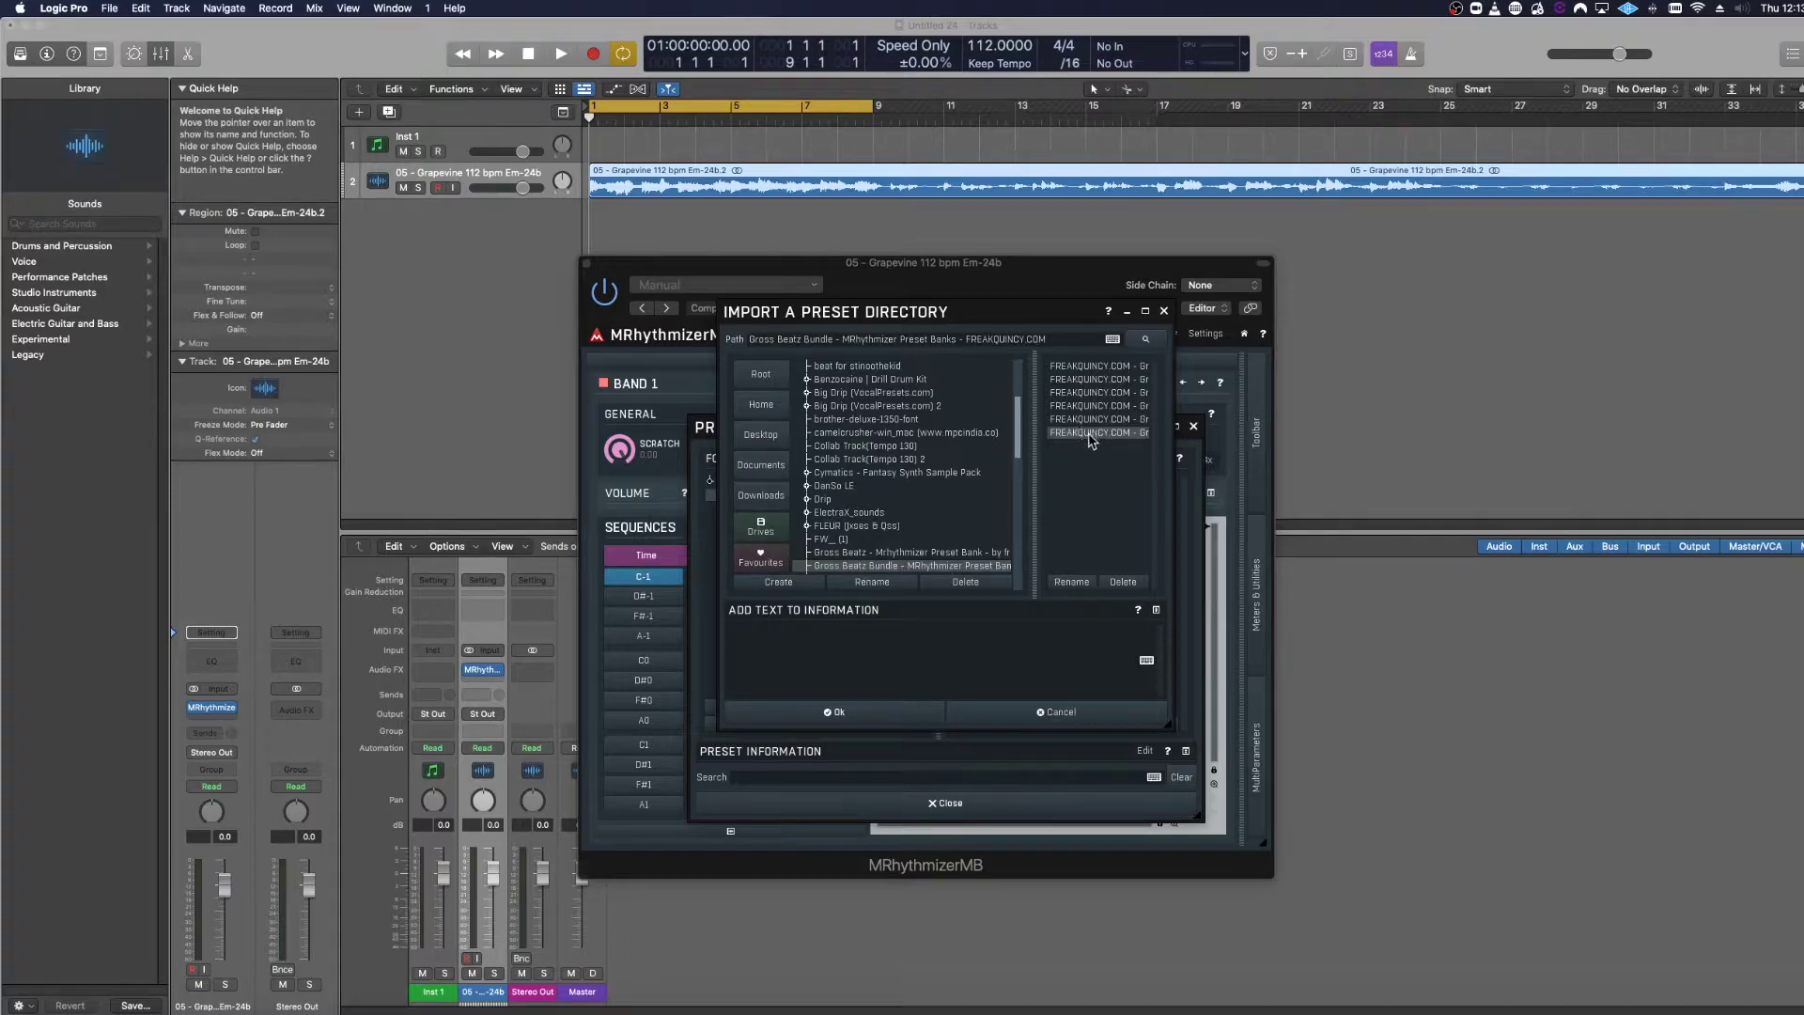
{"action": "key", "text": "Return"}
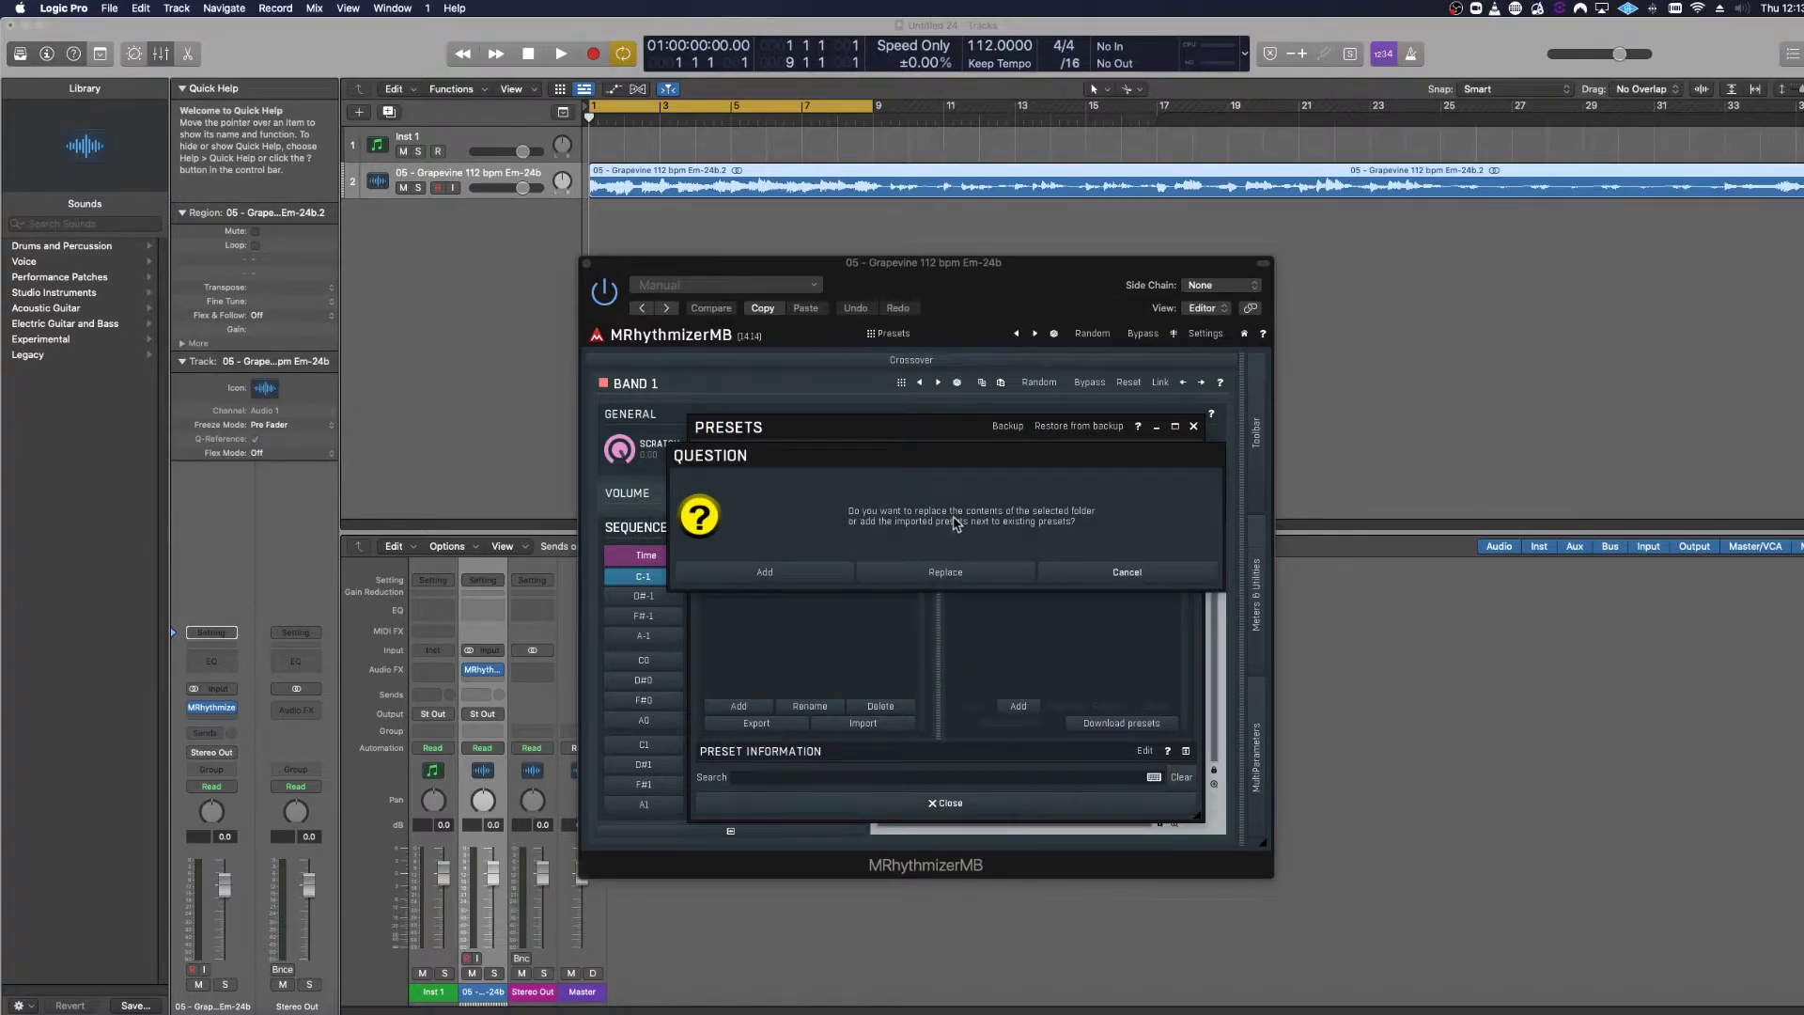
{"action": "left_click", "coordinate": [785, 575]}
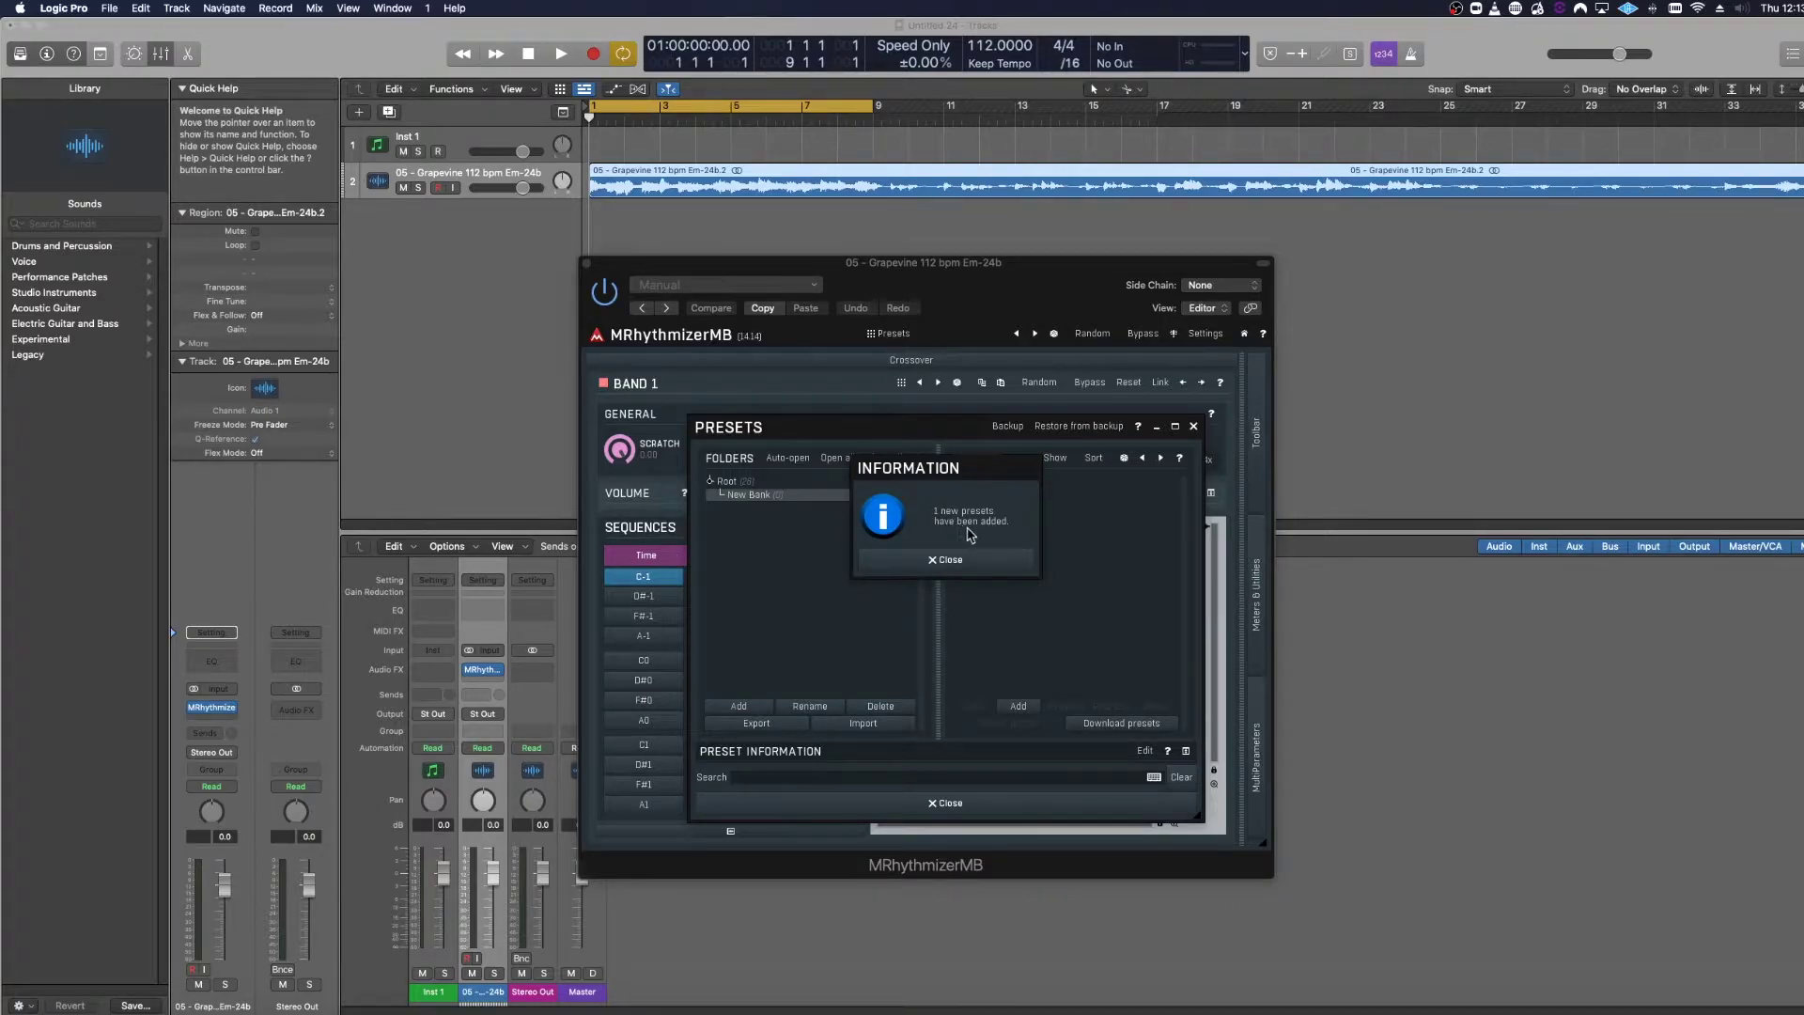
{"action": "left_click", "coordinate": [953, 562]}
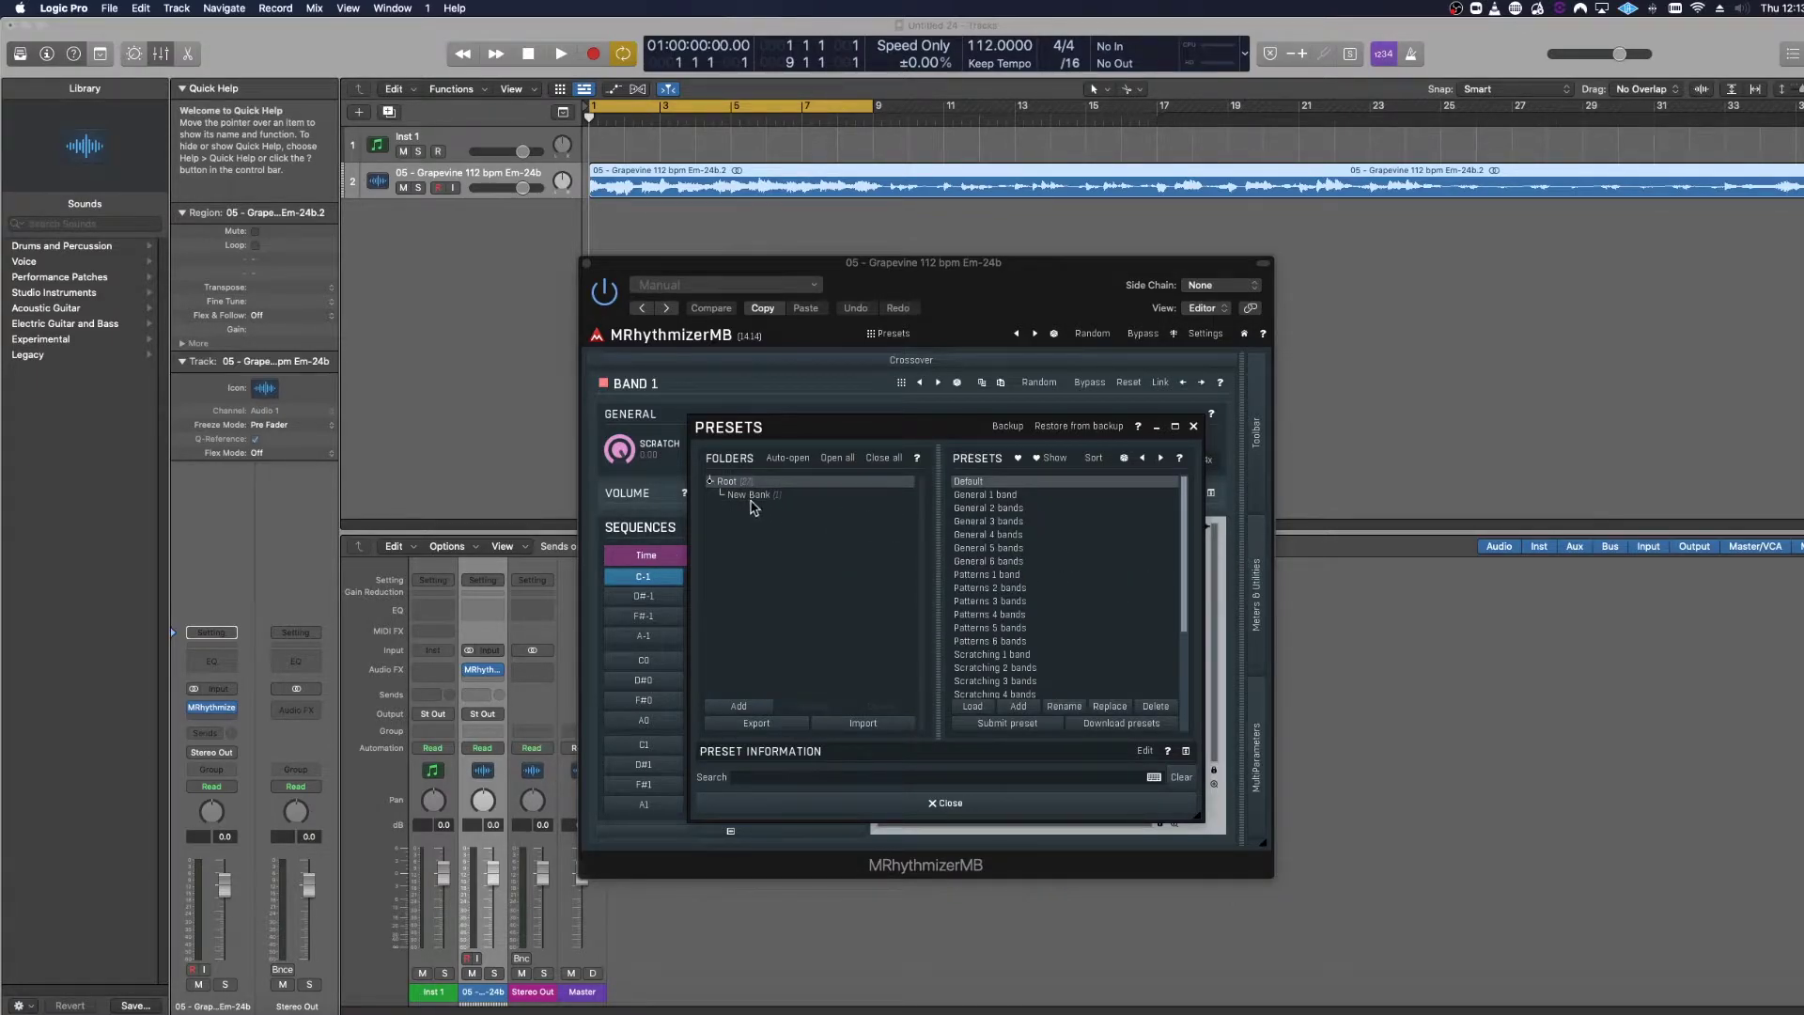
- Load the Gross Beatz Vol.5 preset from the New Bank folder and close the preset browser
{"action": "left_click", "coordinate": [751, 495]}
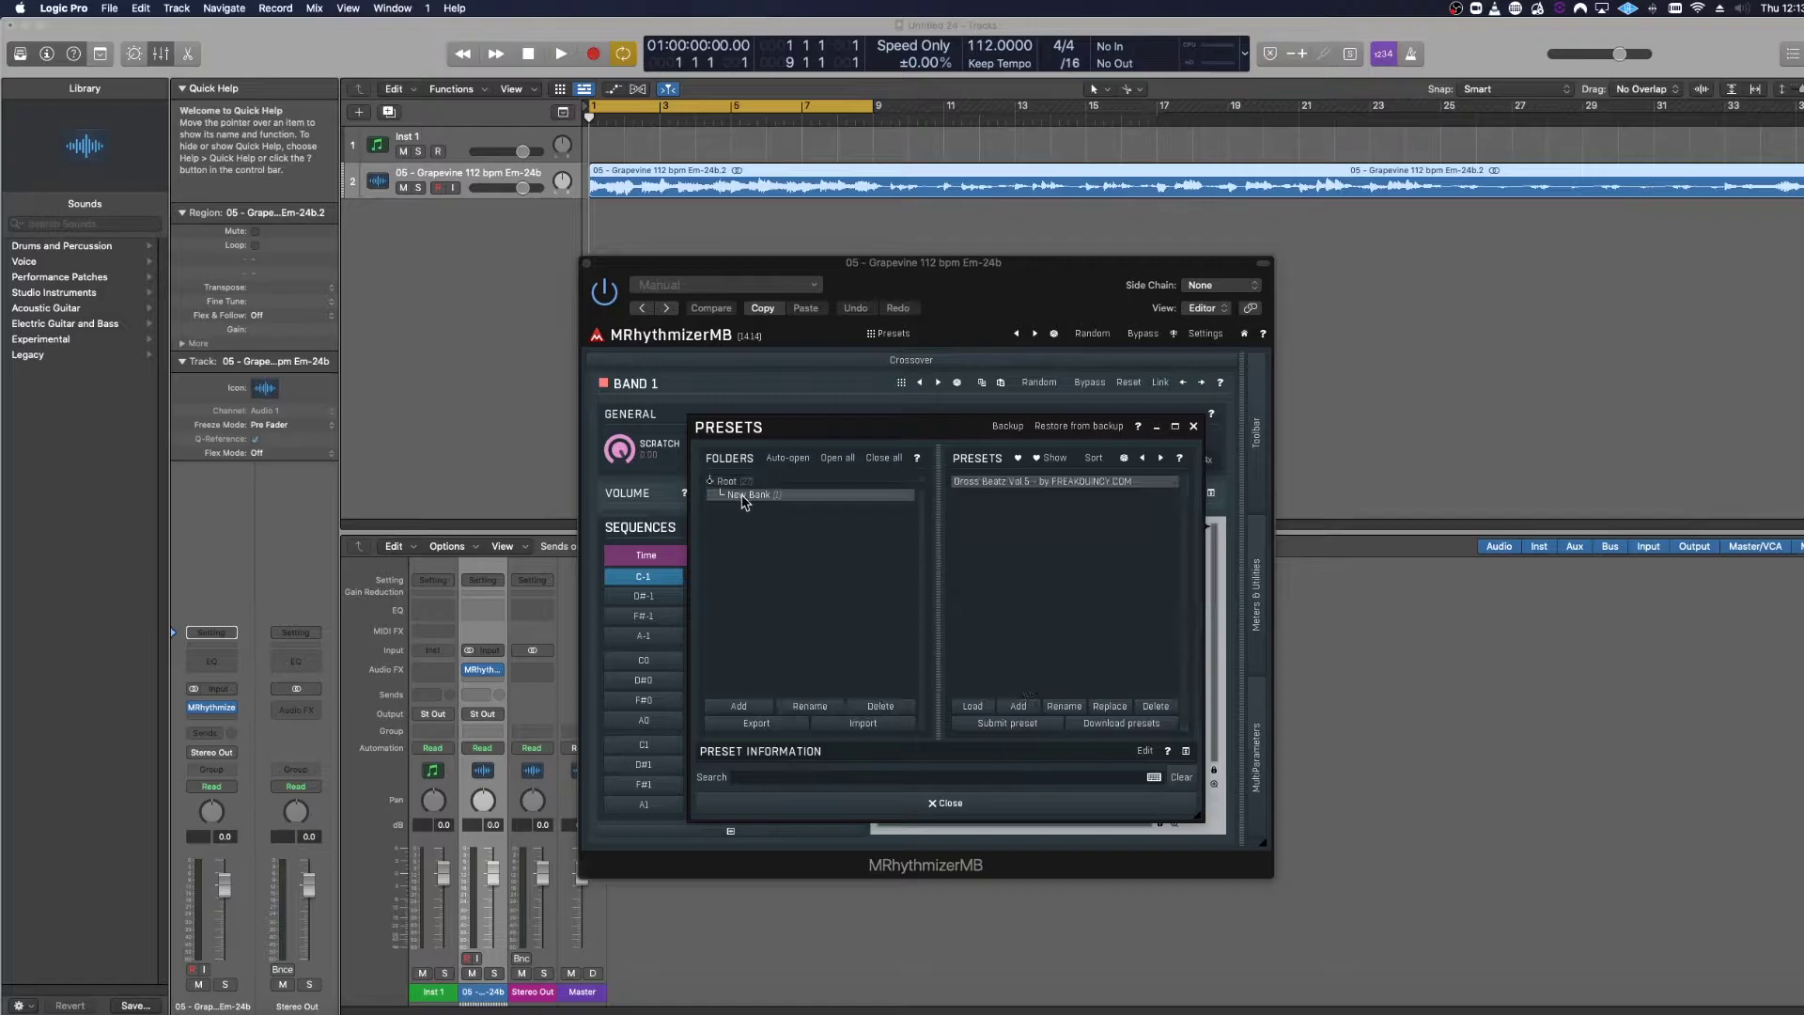
{"action": "double_click", "coordinate": [1011, 484]}
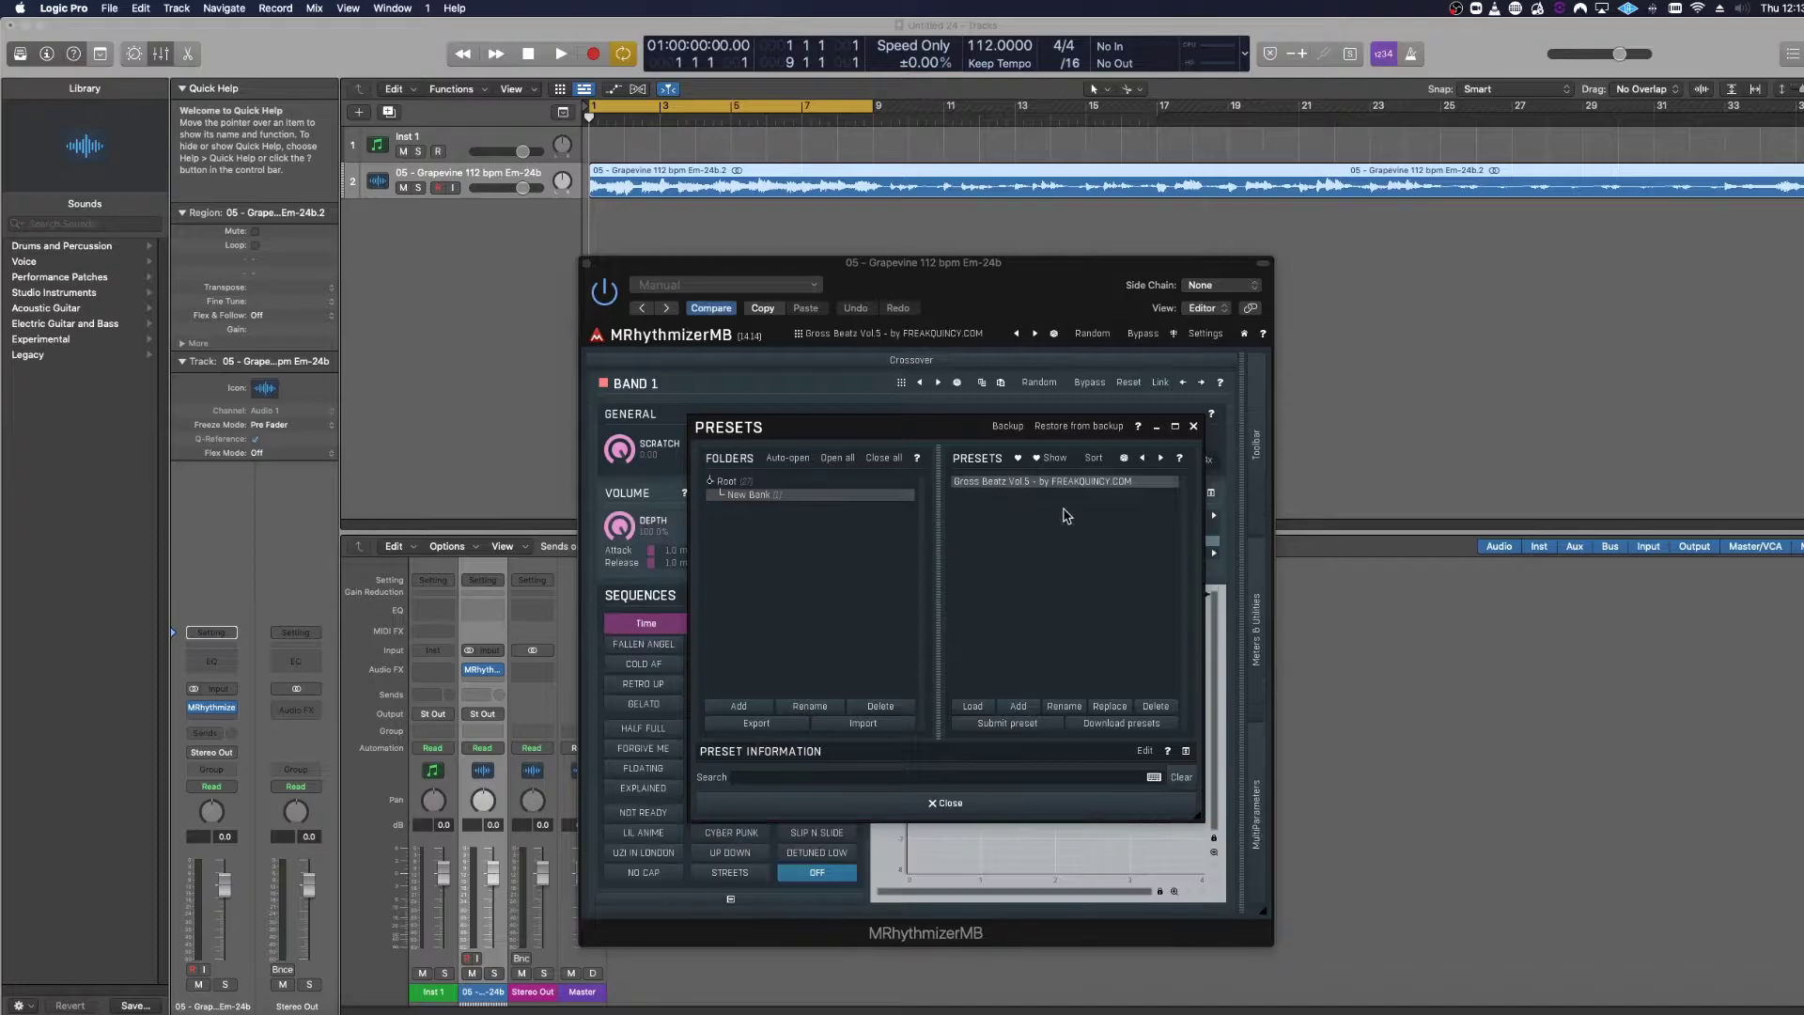
{"action": "left_click", "coordinate": [943, 803]}
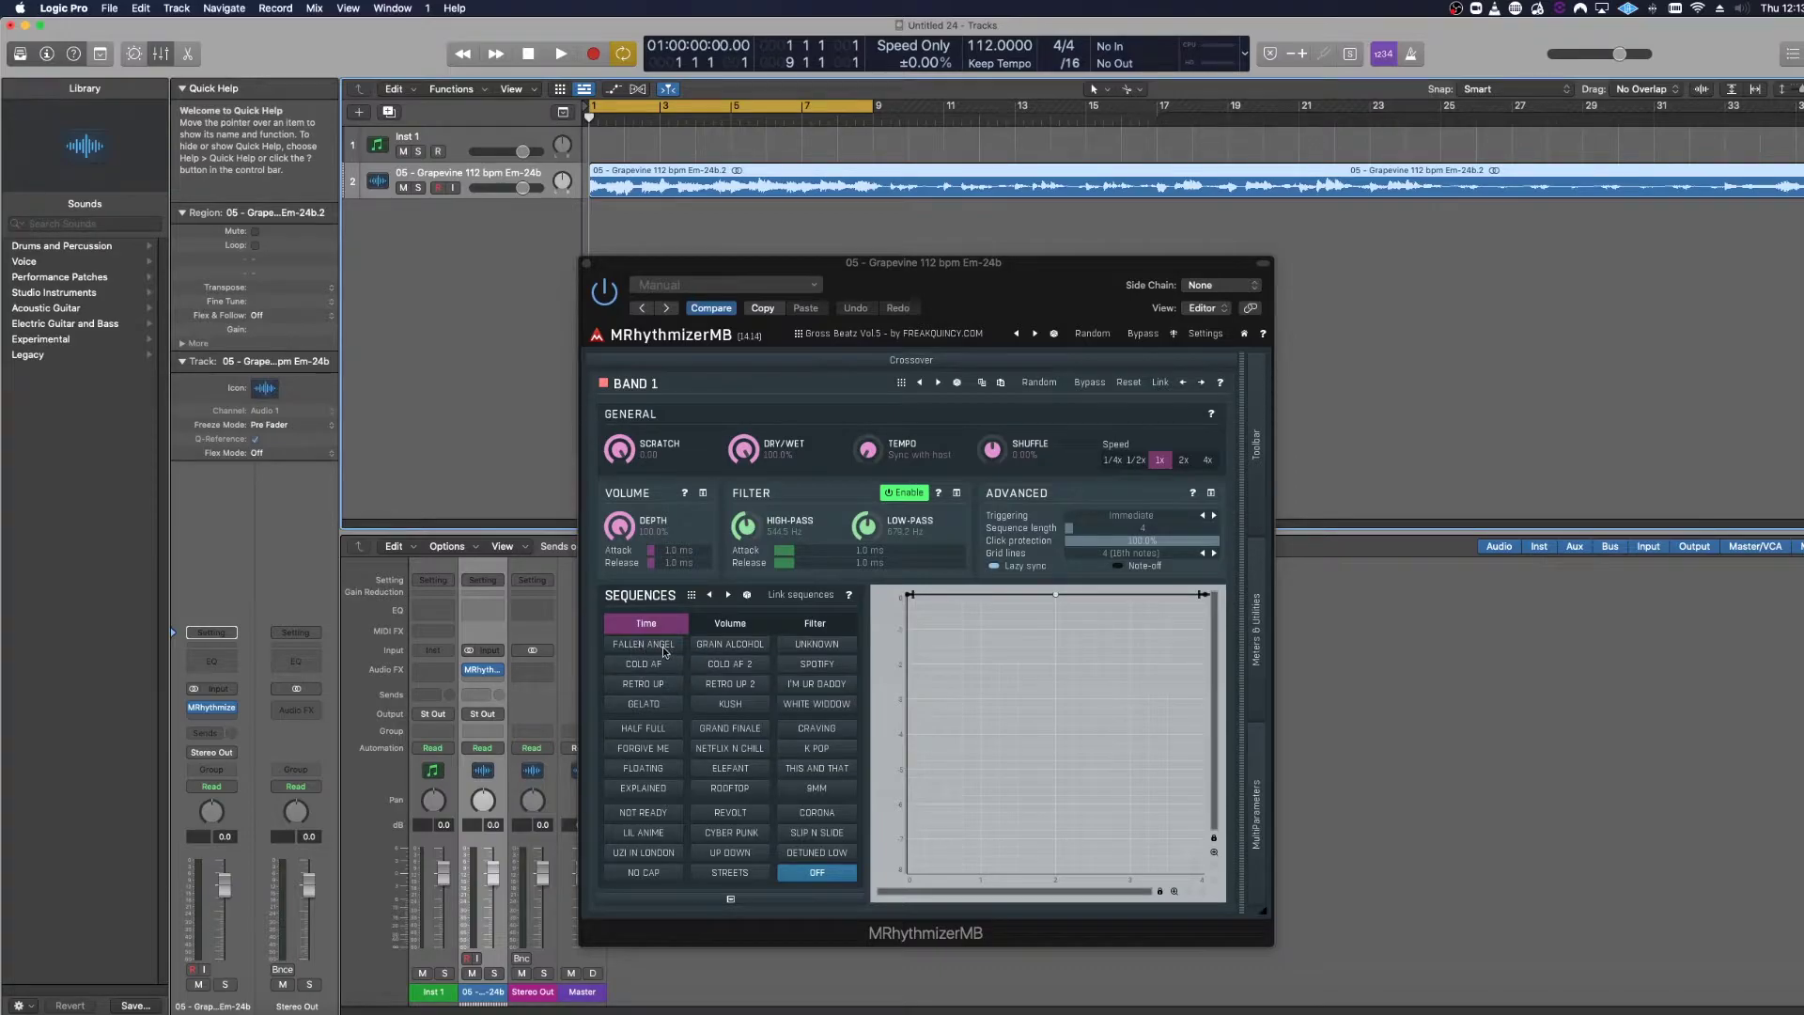
- Review the preset's Filter and Time sequence lists, and check the New Bank contents in the preset browser
{"action": "left_click", "coordinate": [823, 624]}
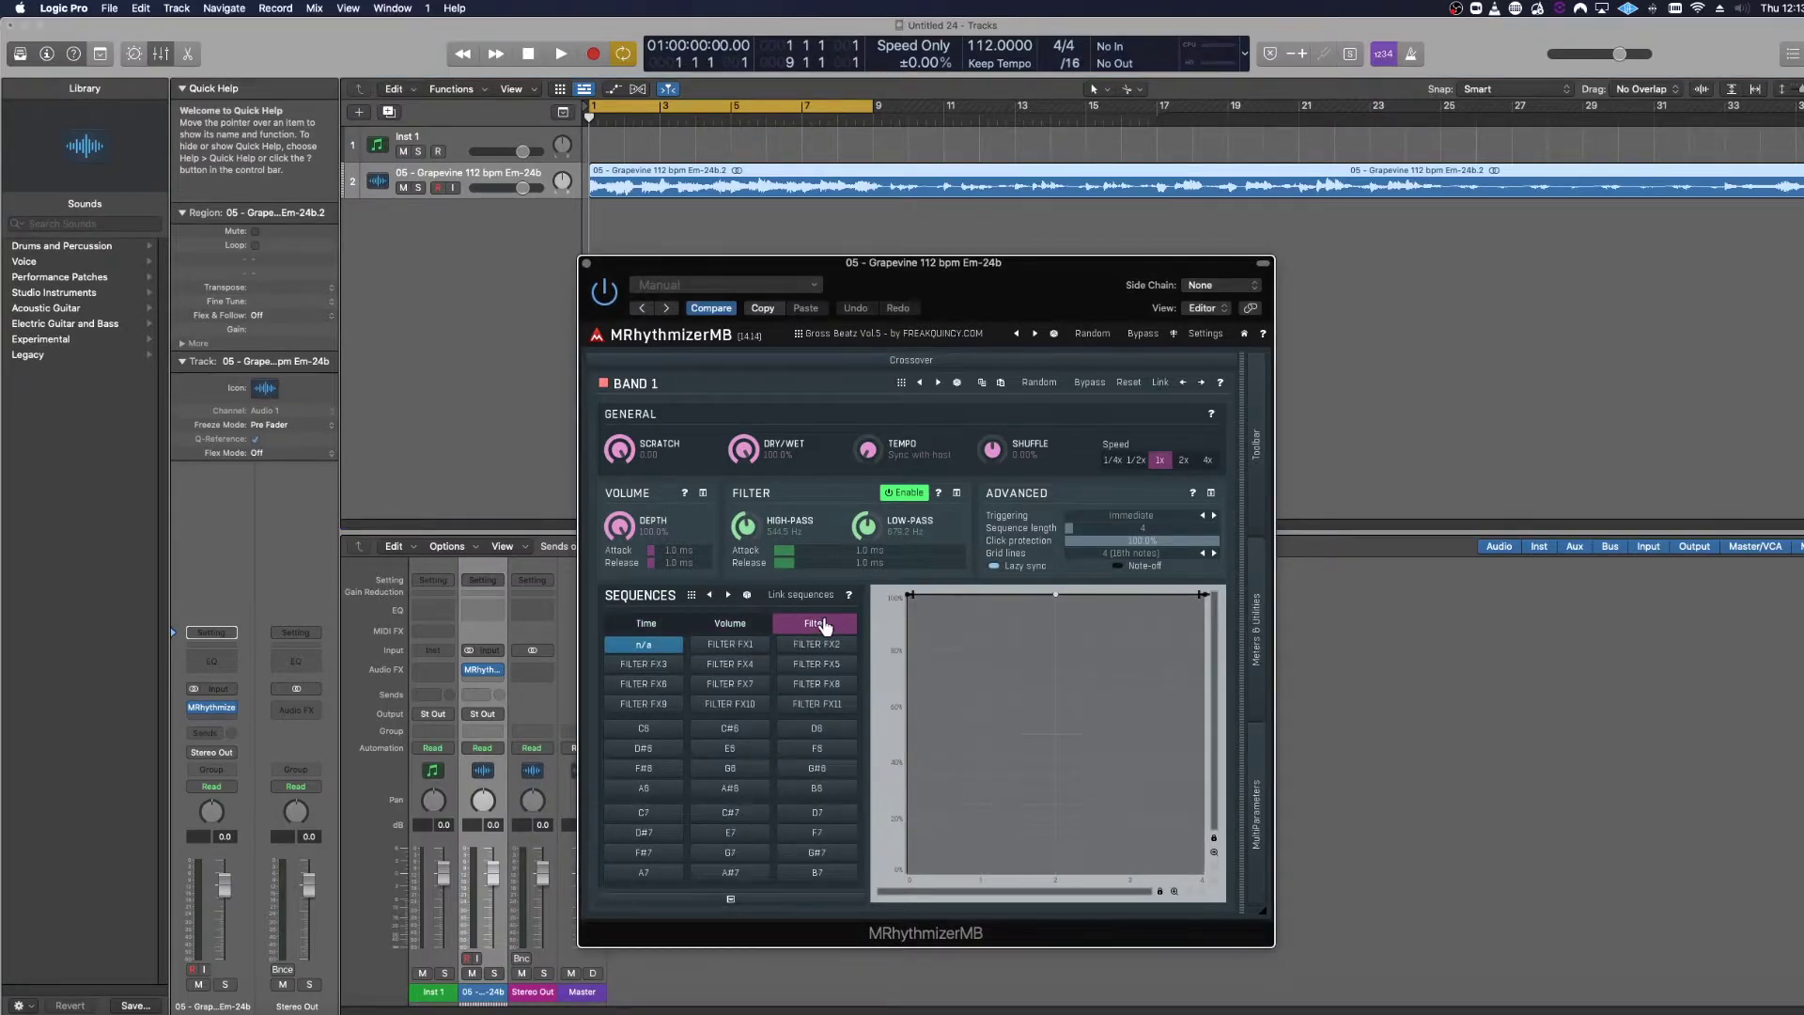
{"action": "left_click", "coordinate": [670, 627]}
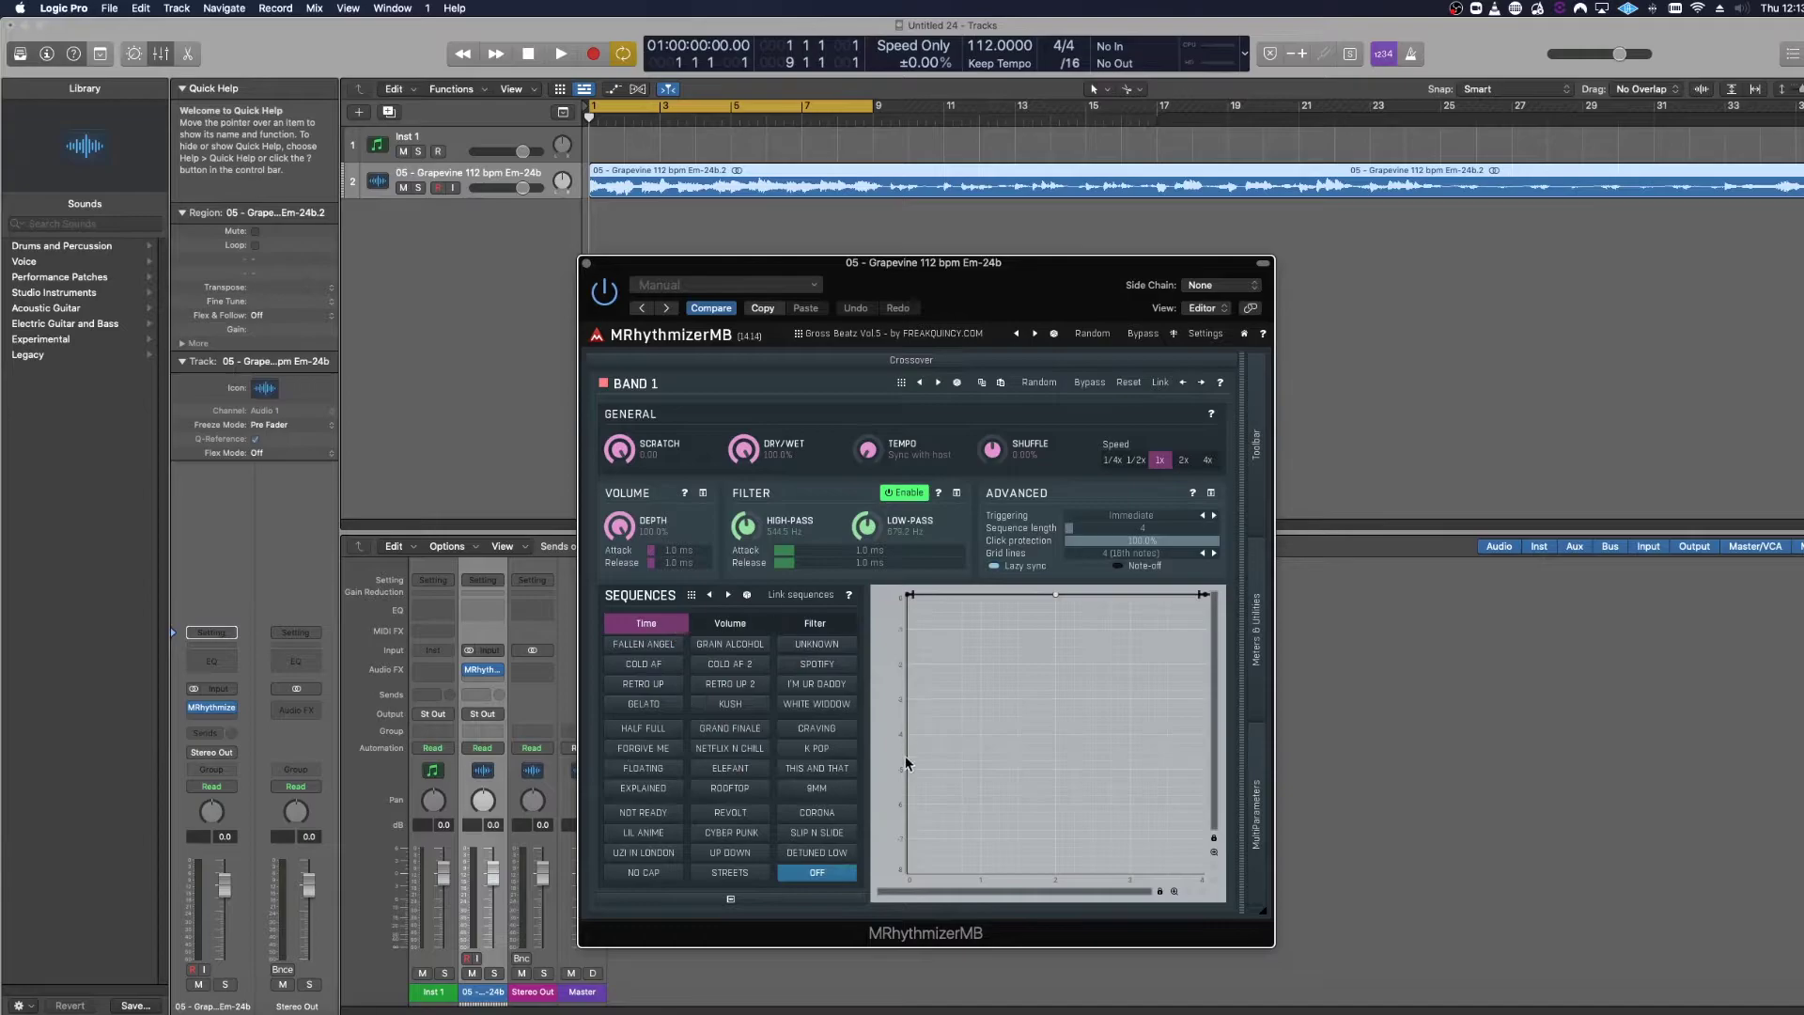
{"action": "left_click", "coordinate": [856, 340]}
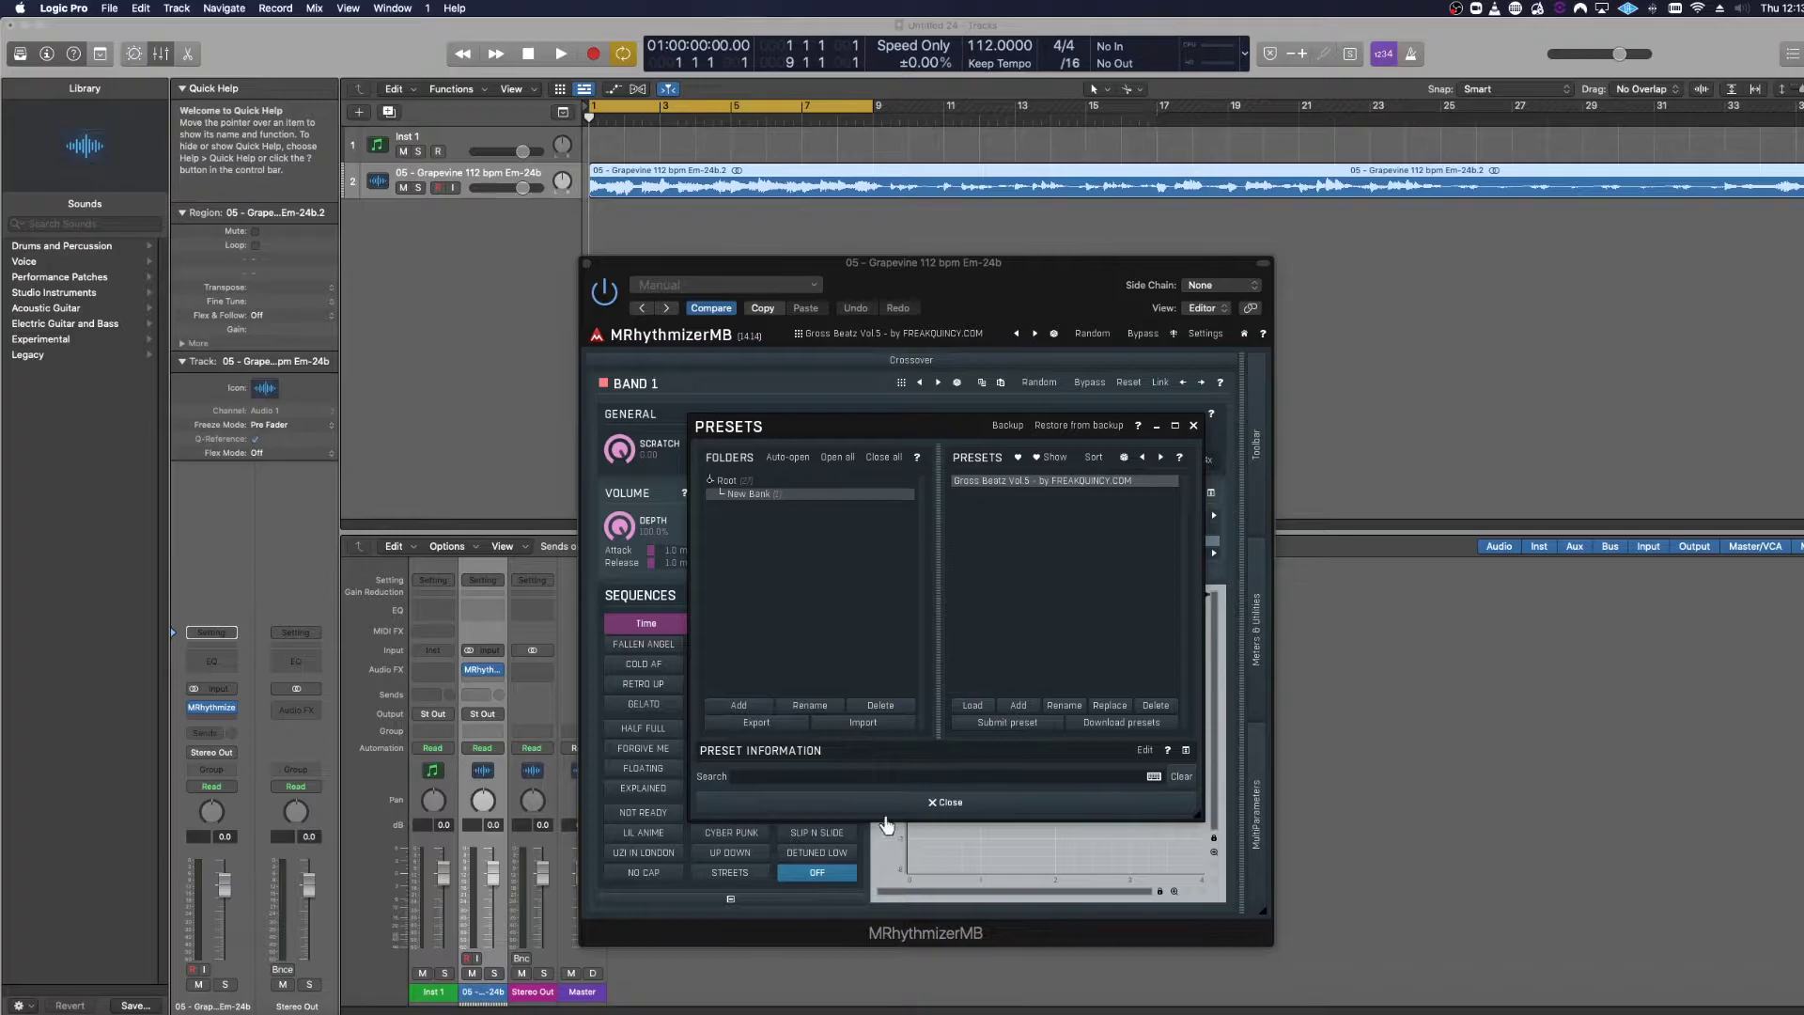
{"action": "left_click", "coordinate": [944, 801]}
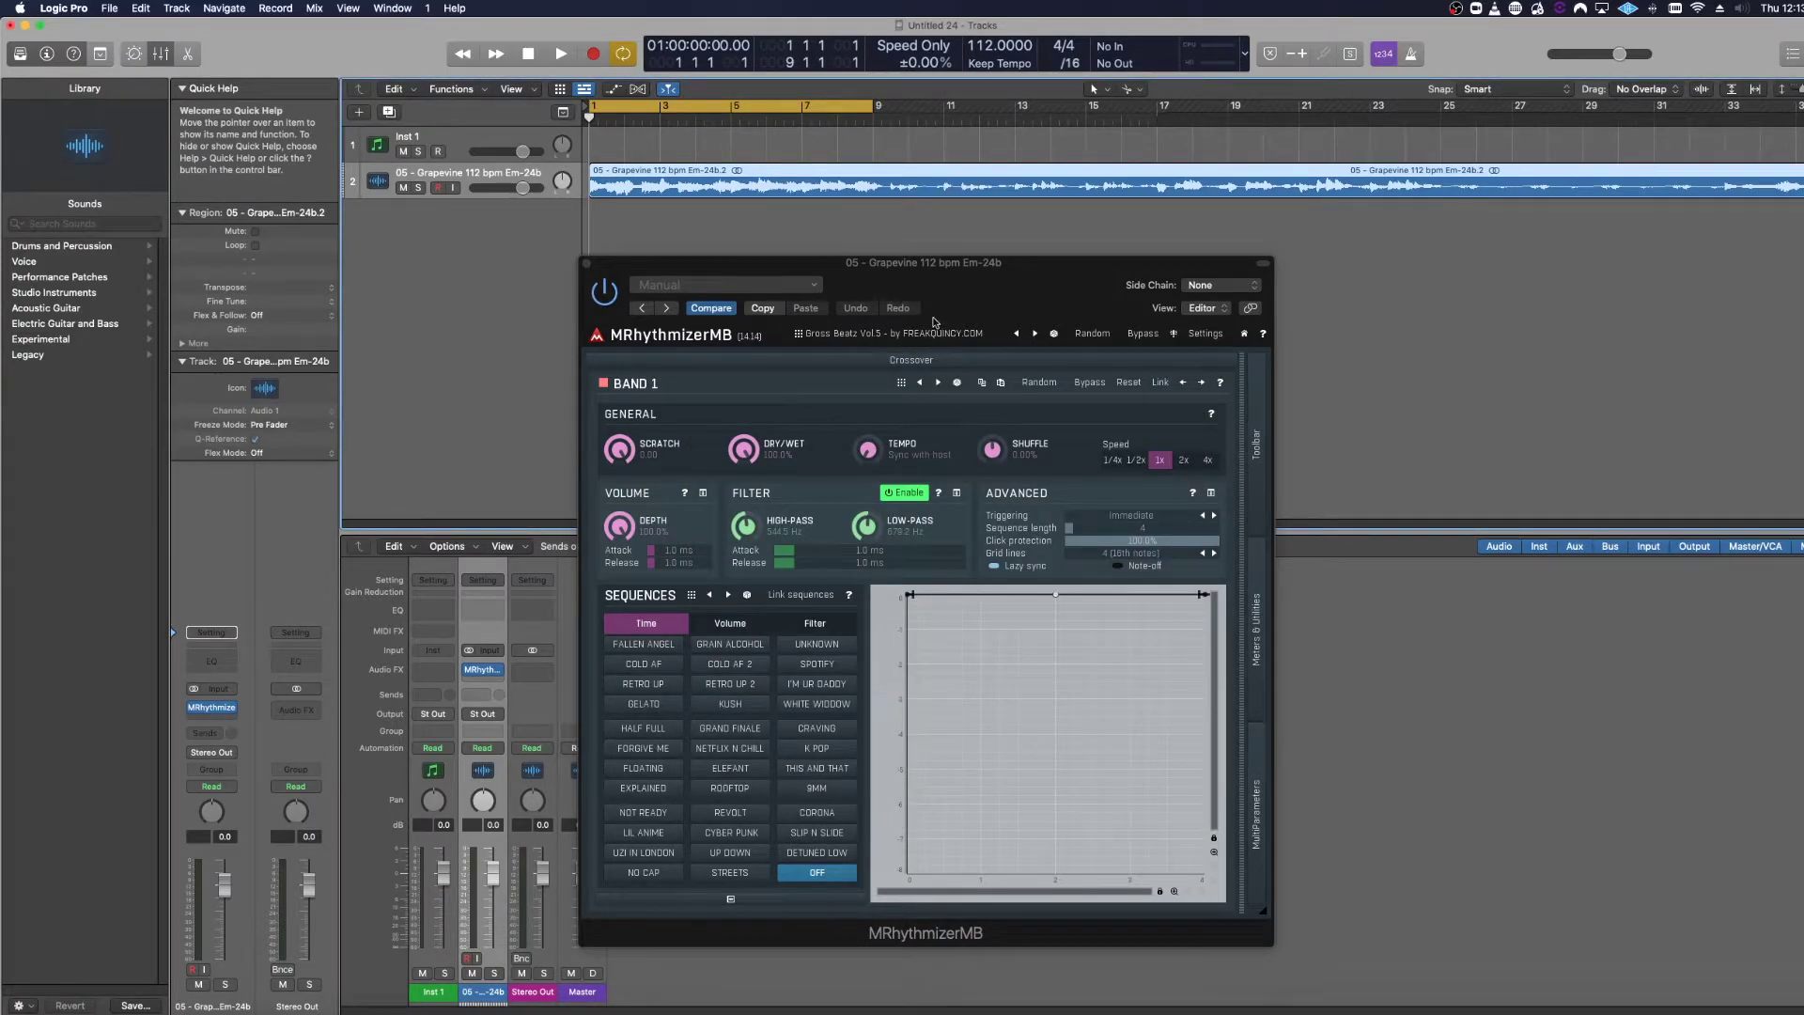
{"action": "left_click", "coordinate": [880, 340]}
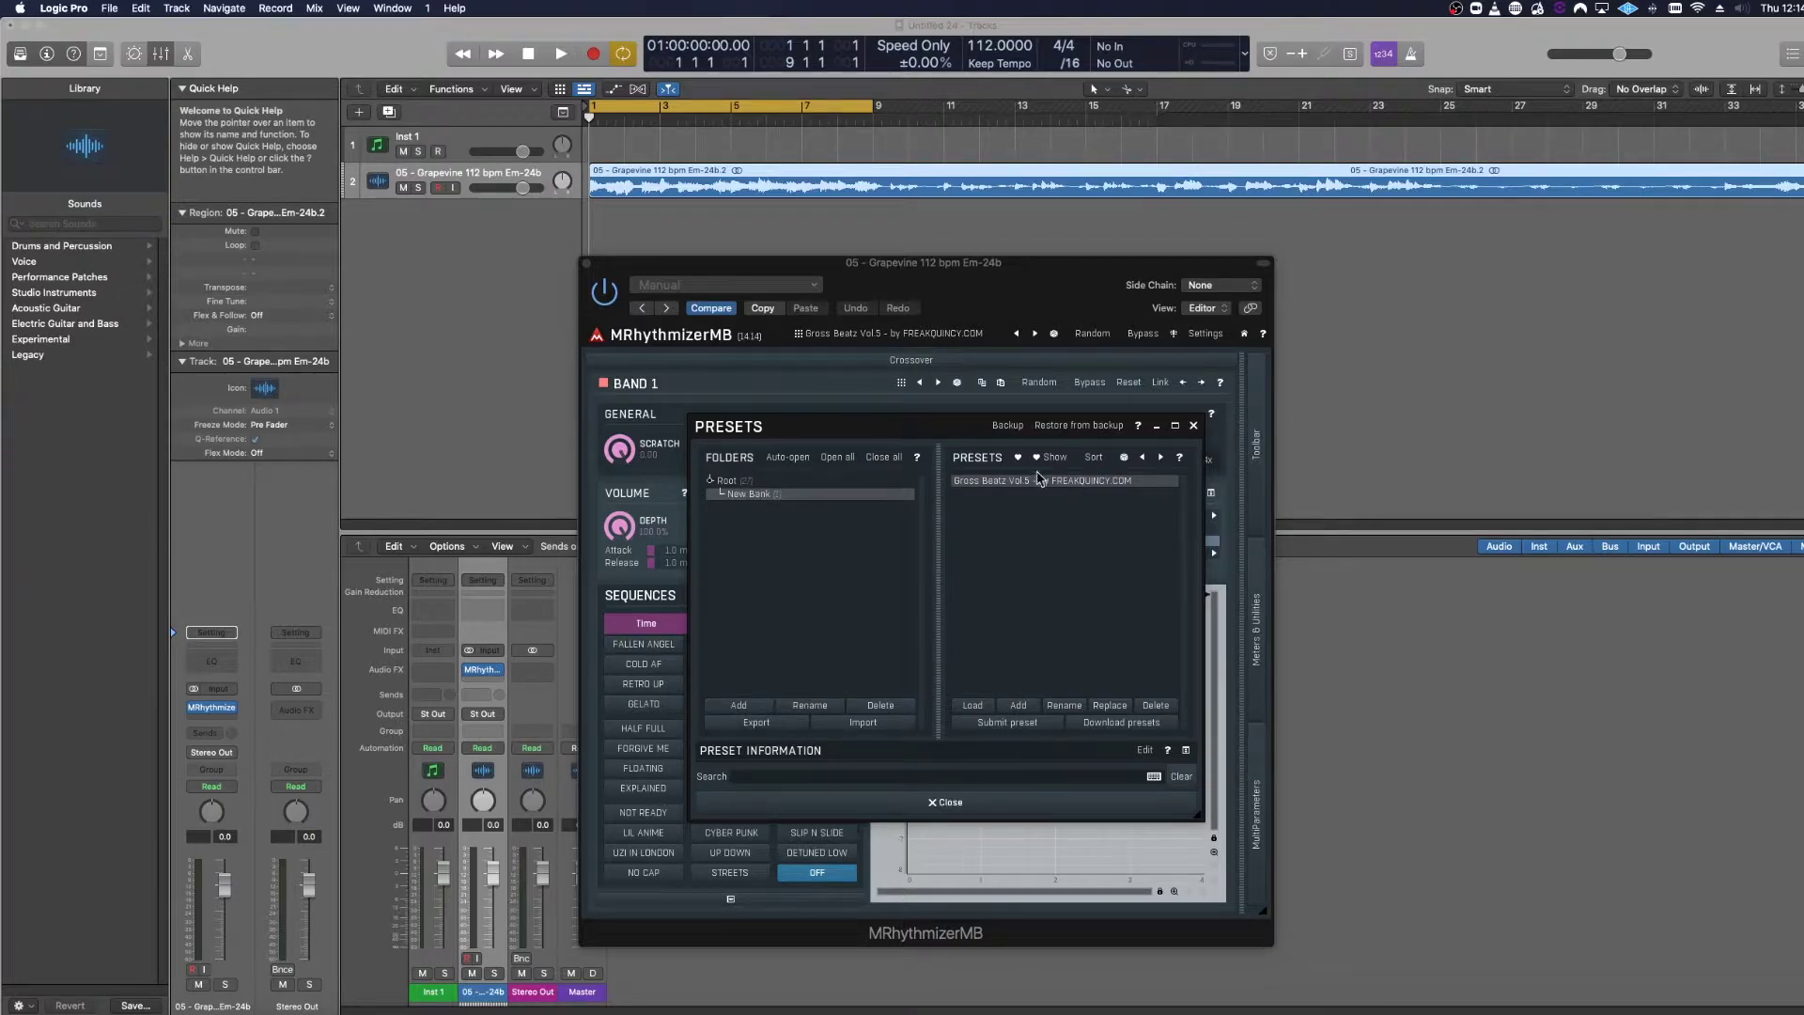
{"action": "left_click", "coordinate": [1194, 426]}
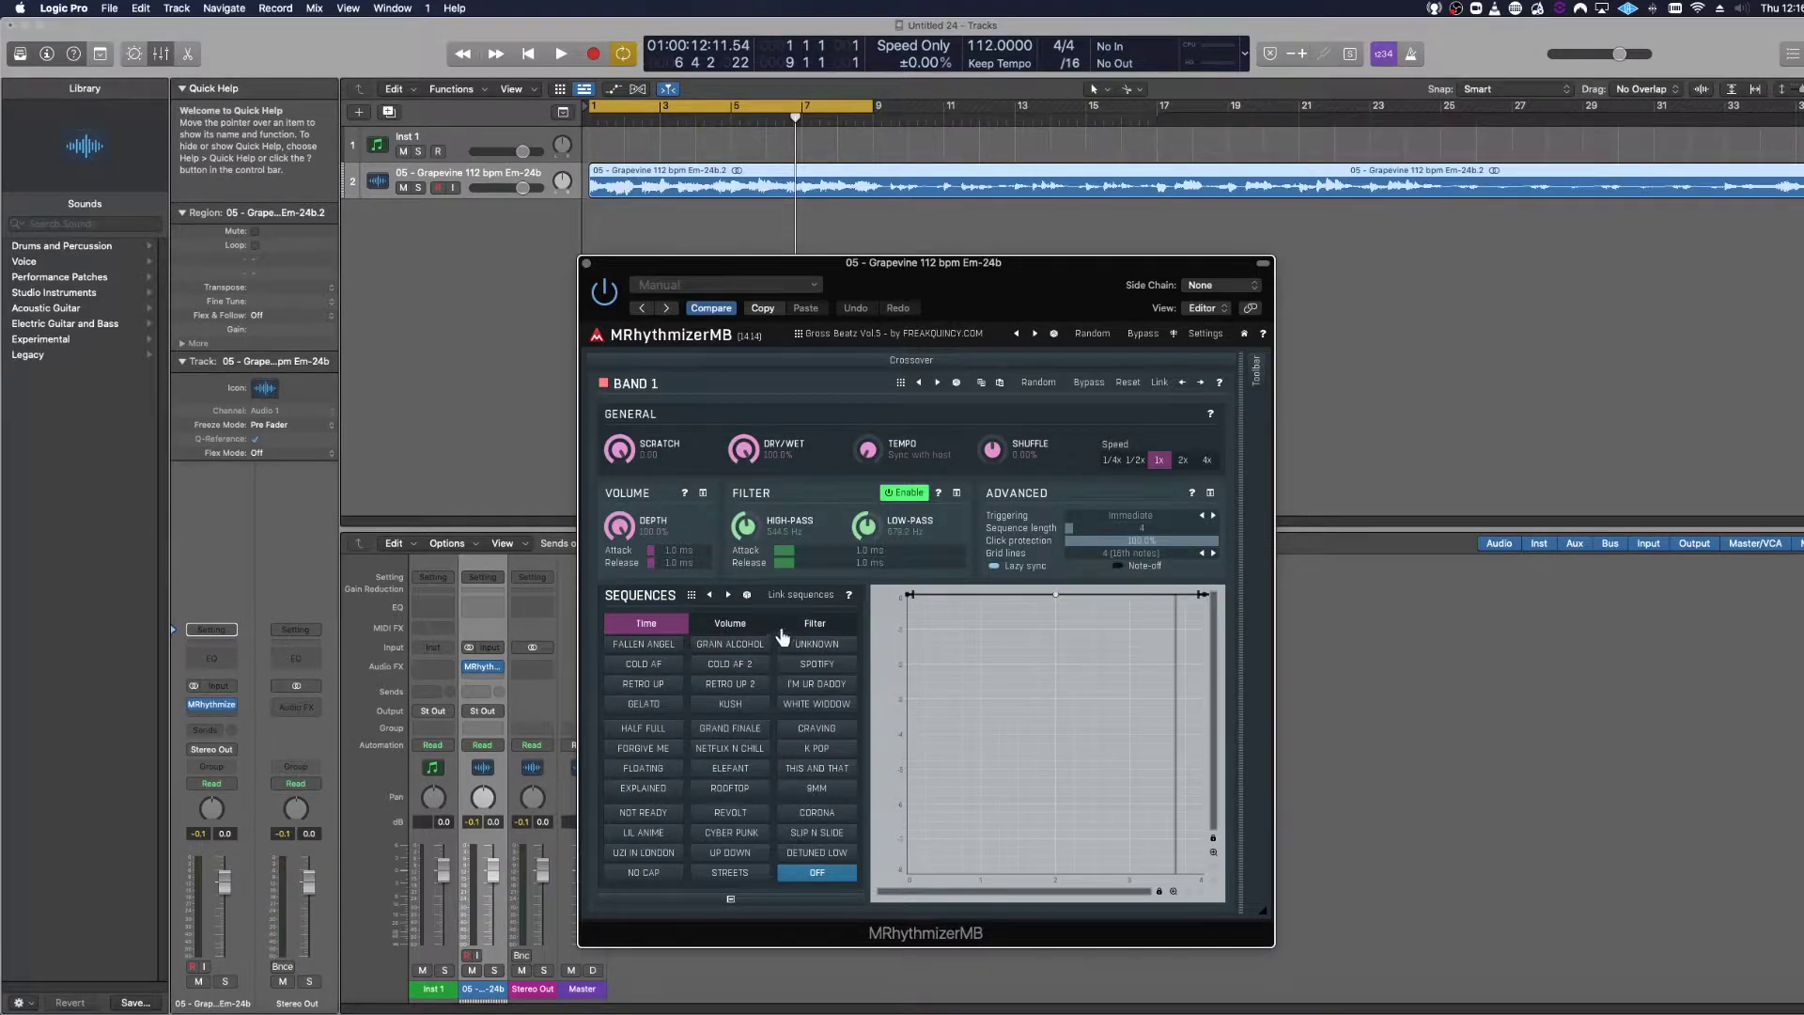
- Play the Grapevine loop dry and audition it with the FALLEN ANGEL and GRAIN ALCOHOL time sequences
{"action": "key", "text": "space"}
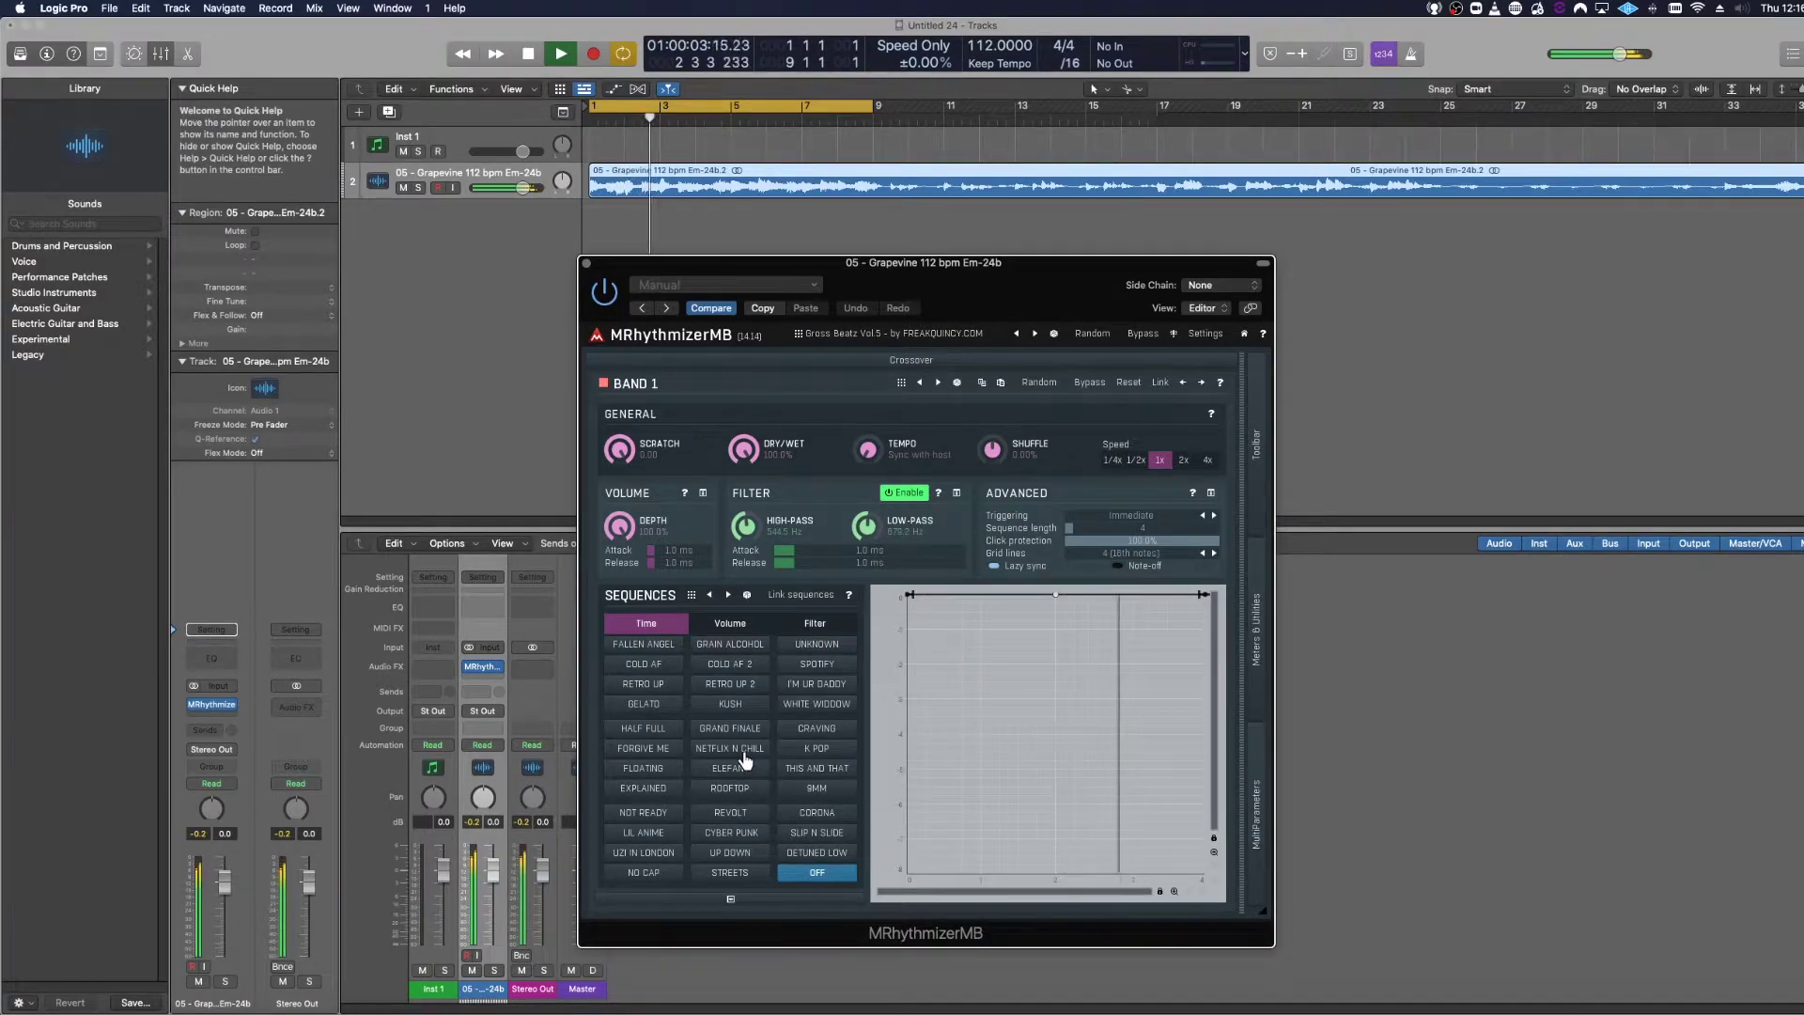
{"action": "left_click", "coordinate": [639, 646]}
{"action": "key", "text": "space"}
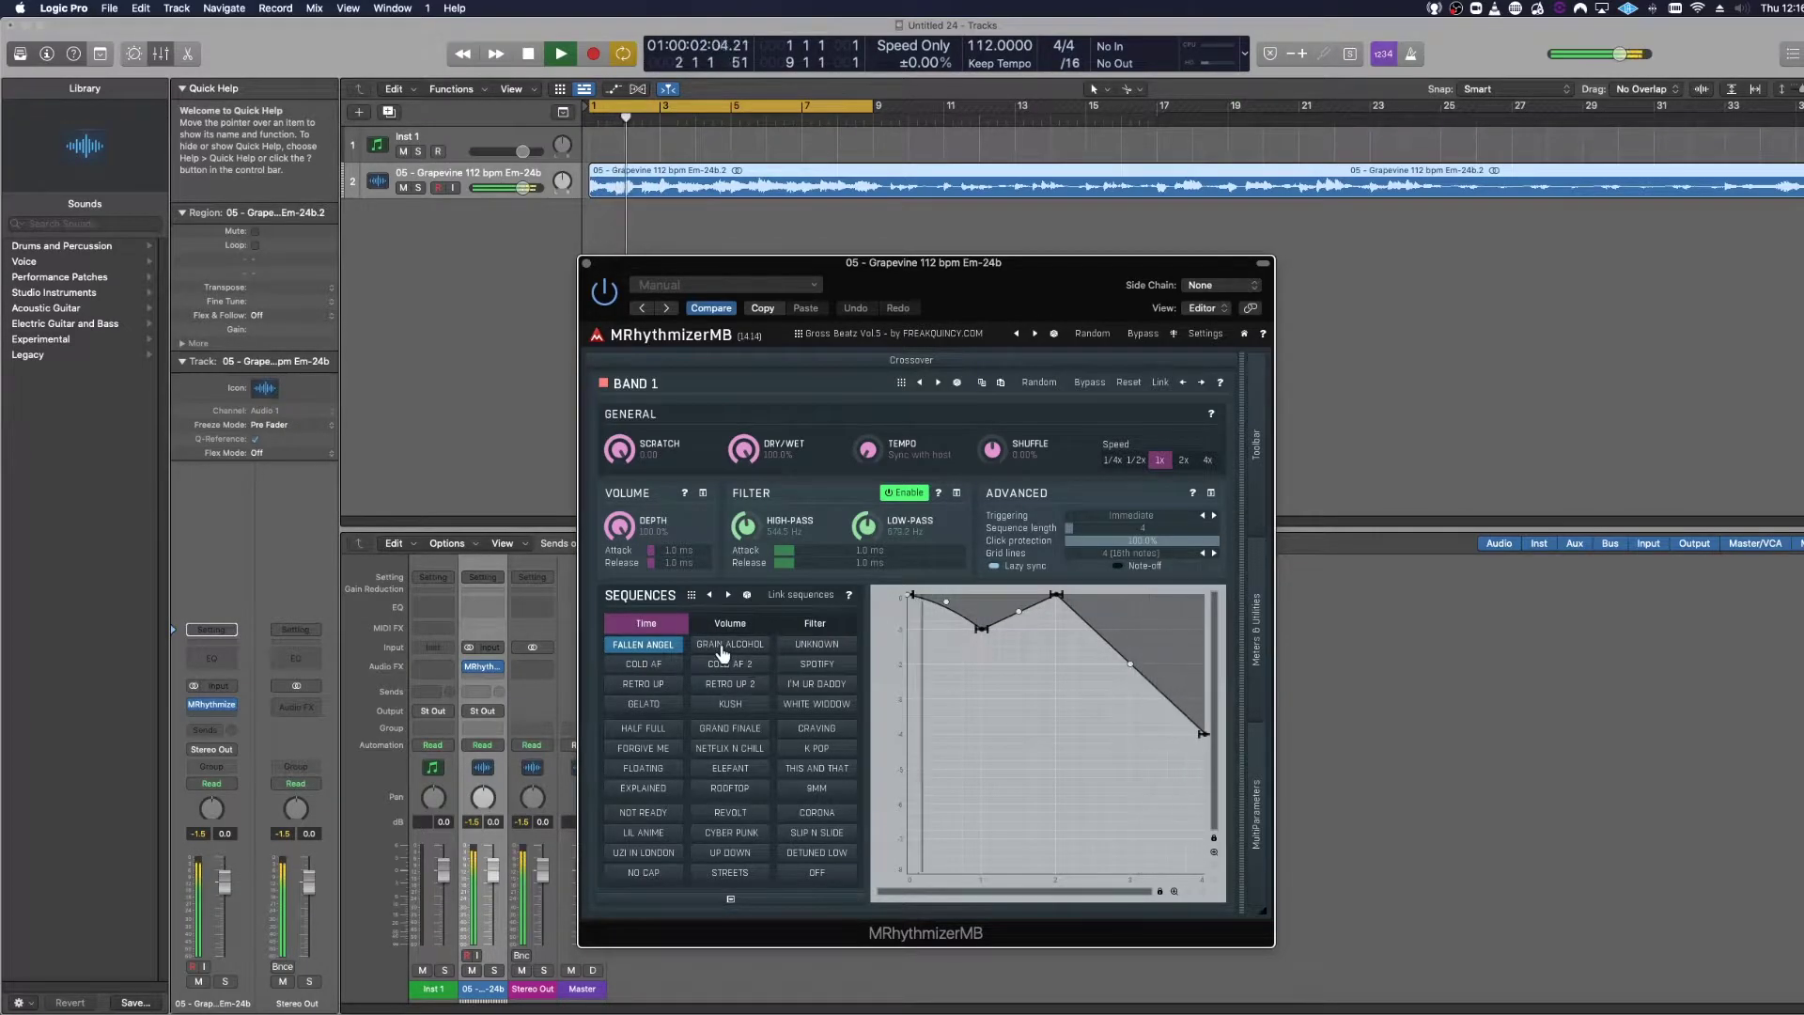
{"action": "key", "text": "space"}
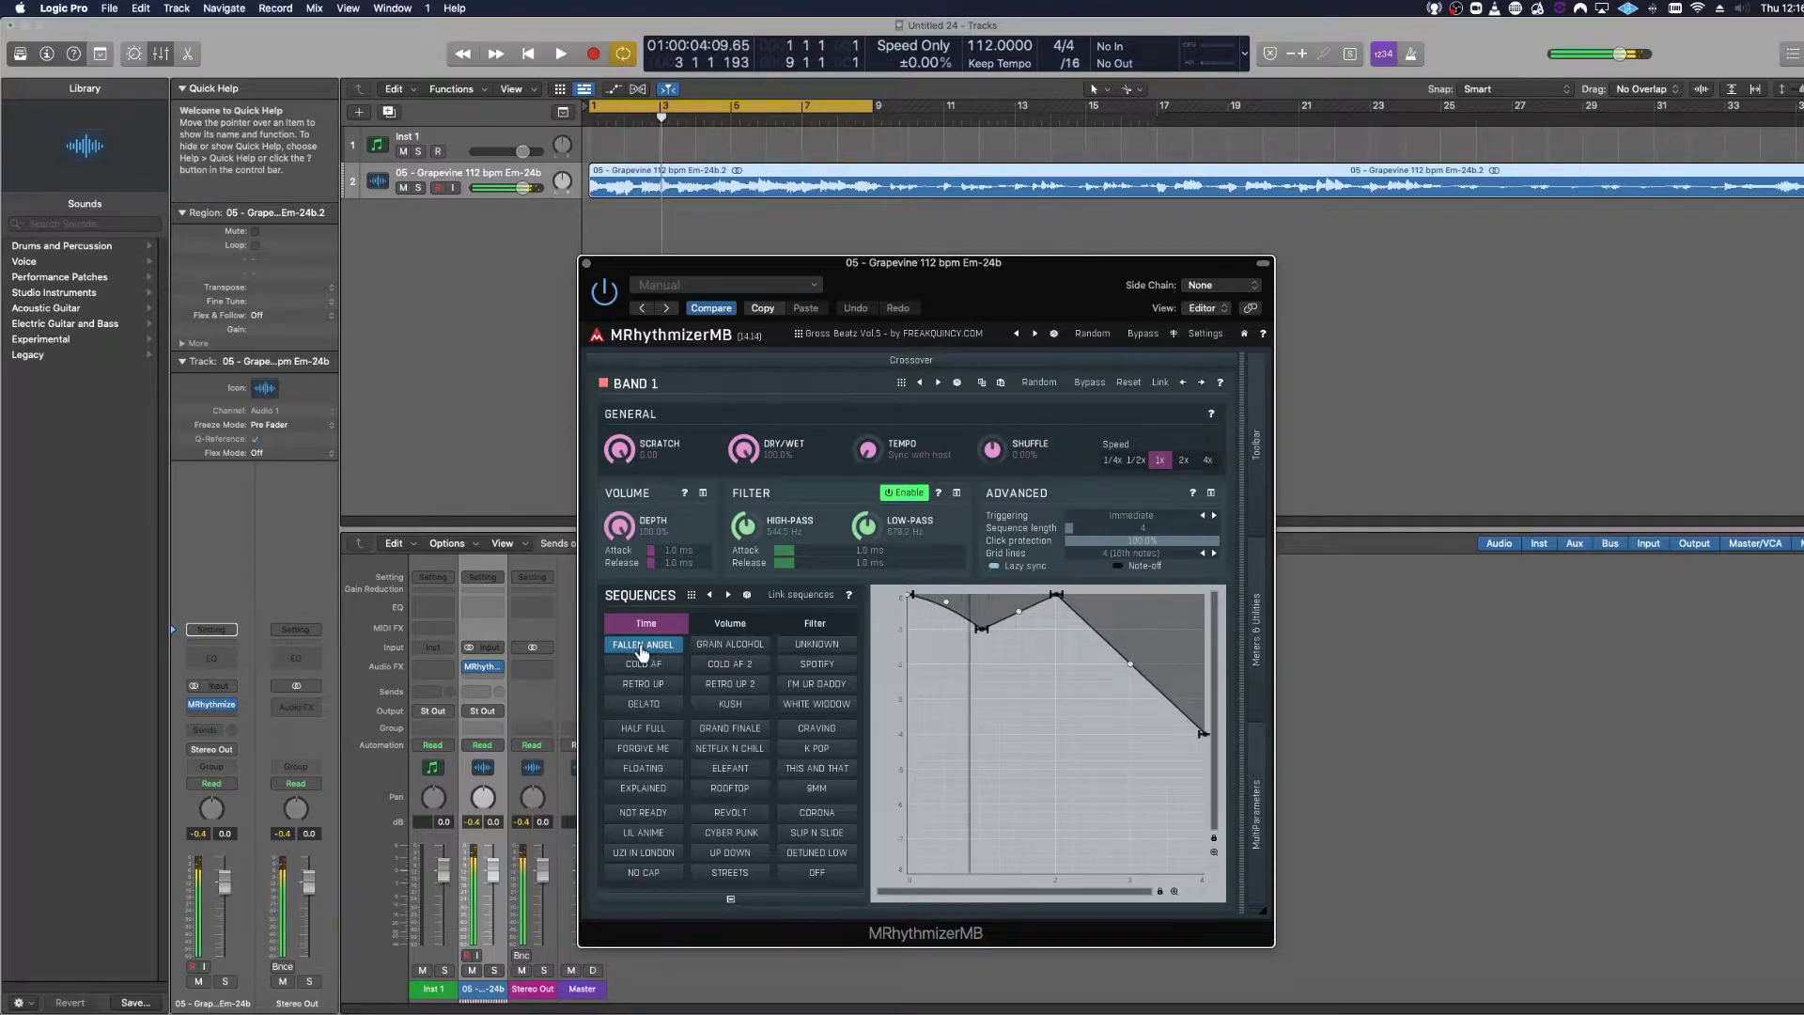
{"action": "left_click", "coordinate": [721, 649]}
{"action": "key", "text": "space"}
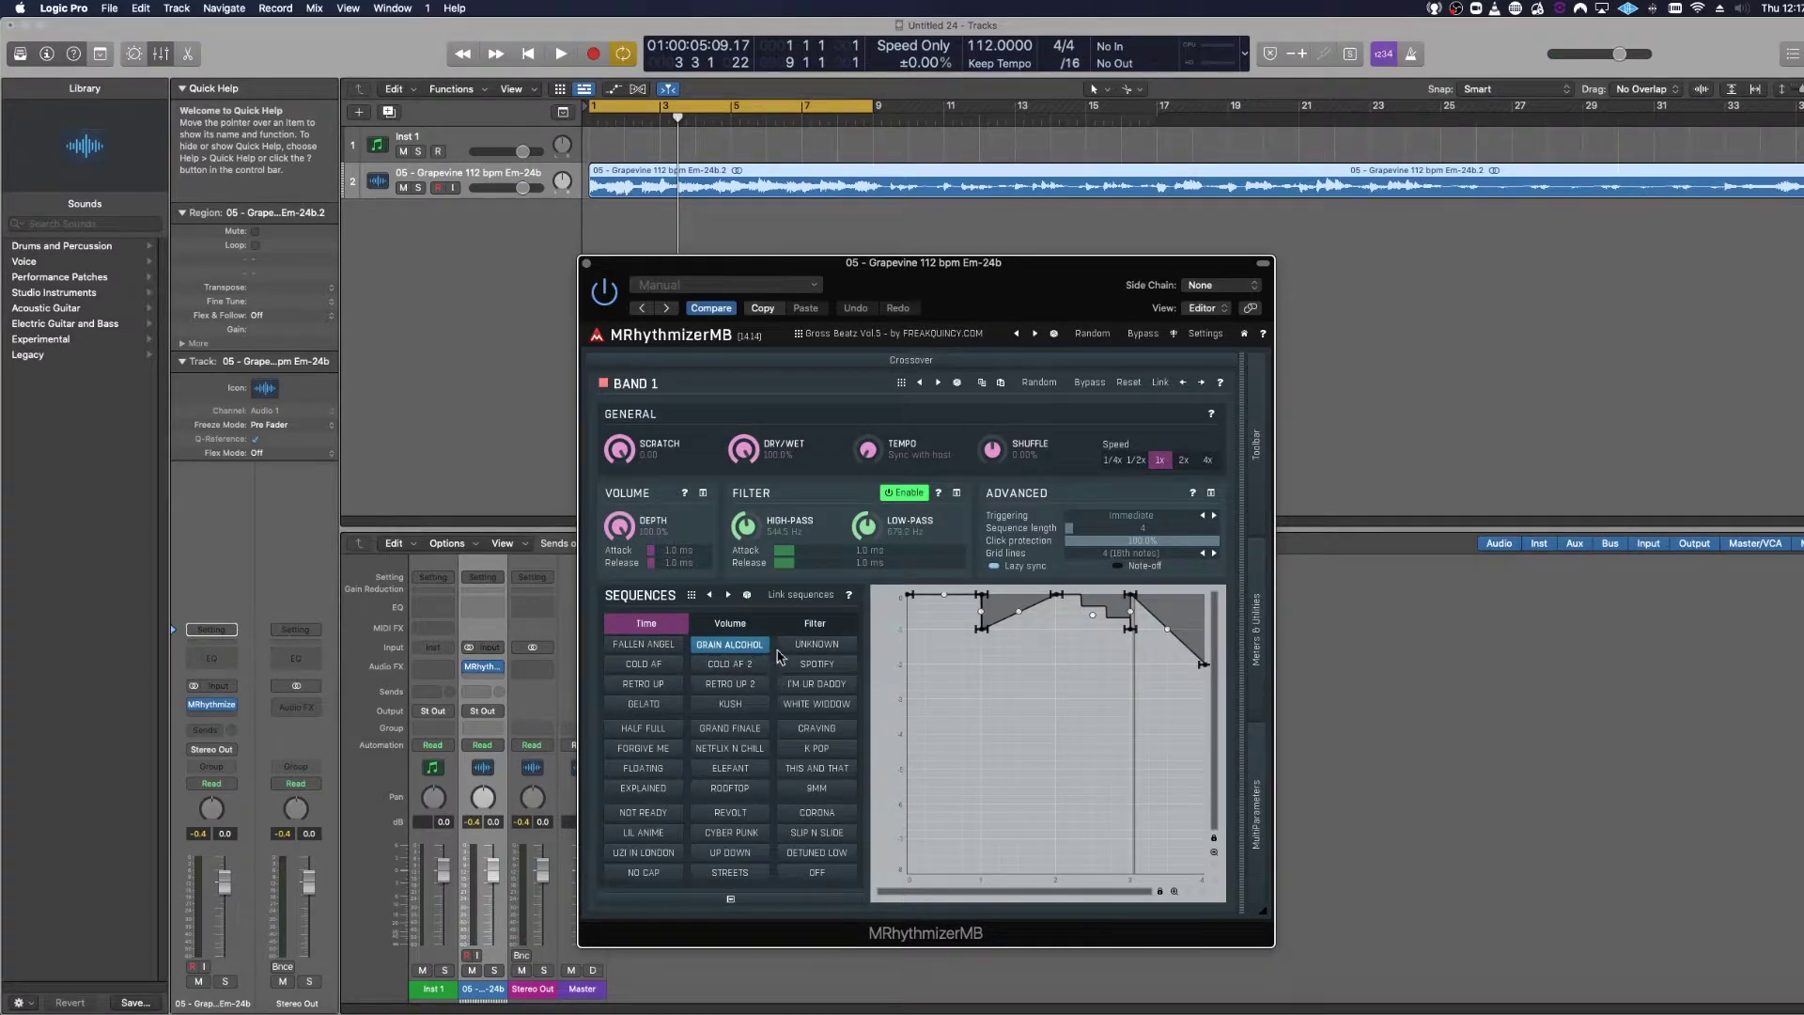
- Audition the UNKNOWN, COLD AF, COLD AF 2 and SPOTIFY time sequences on the playing loop
{"action": "left_click", "coordinate": [817, 645]}
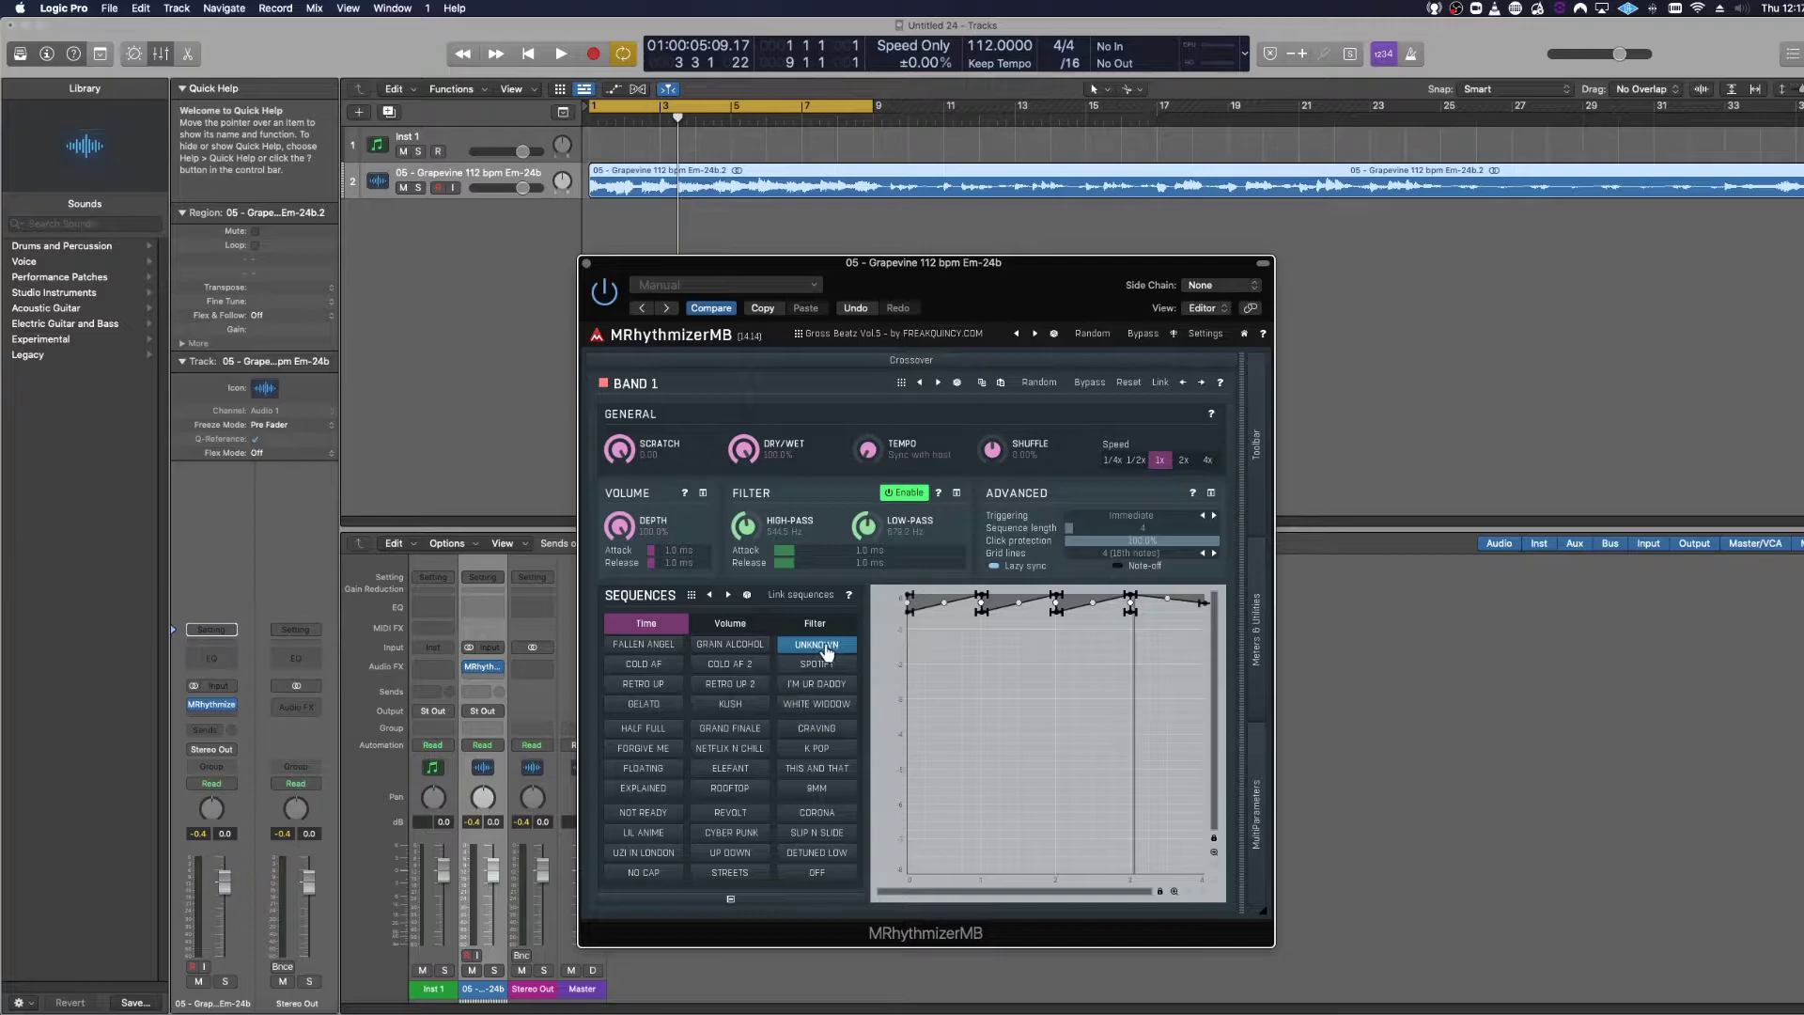
{"action": "key", "text": "space"}
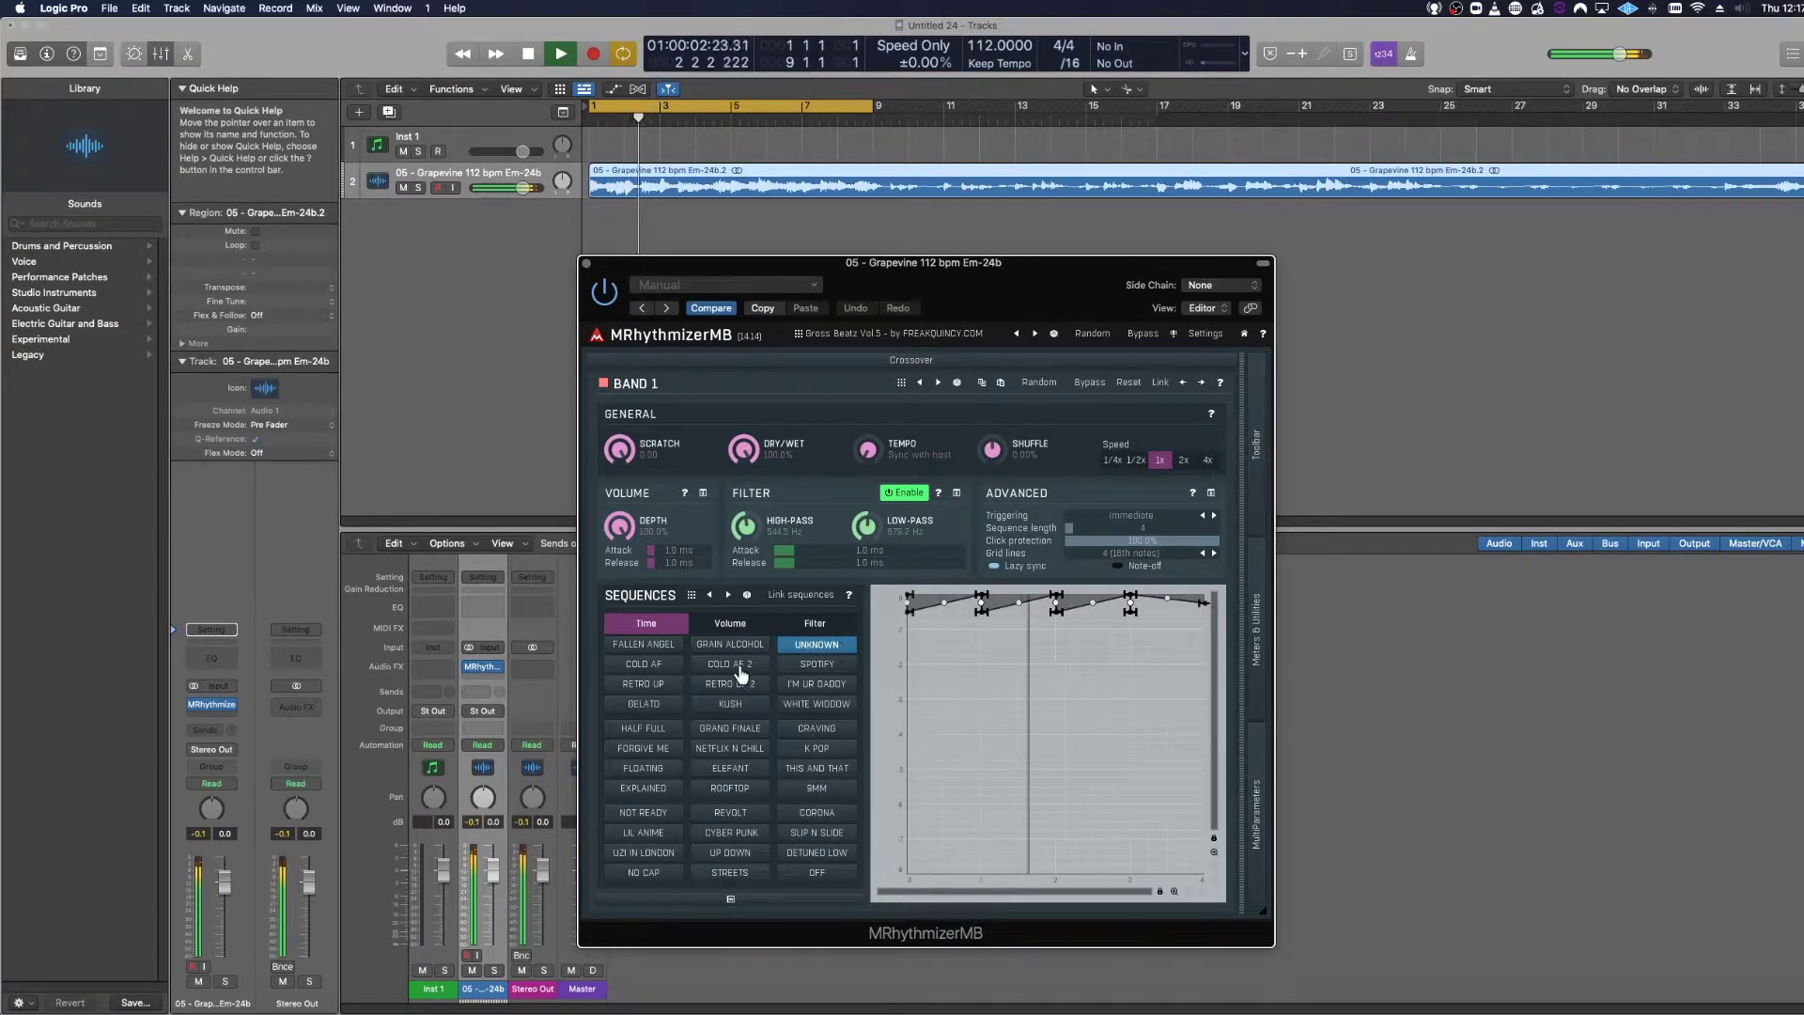
{"action": "left_click", "coordinate": [653, 667]}
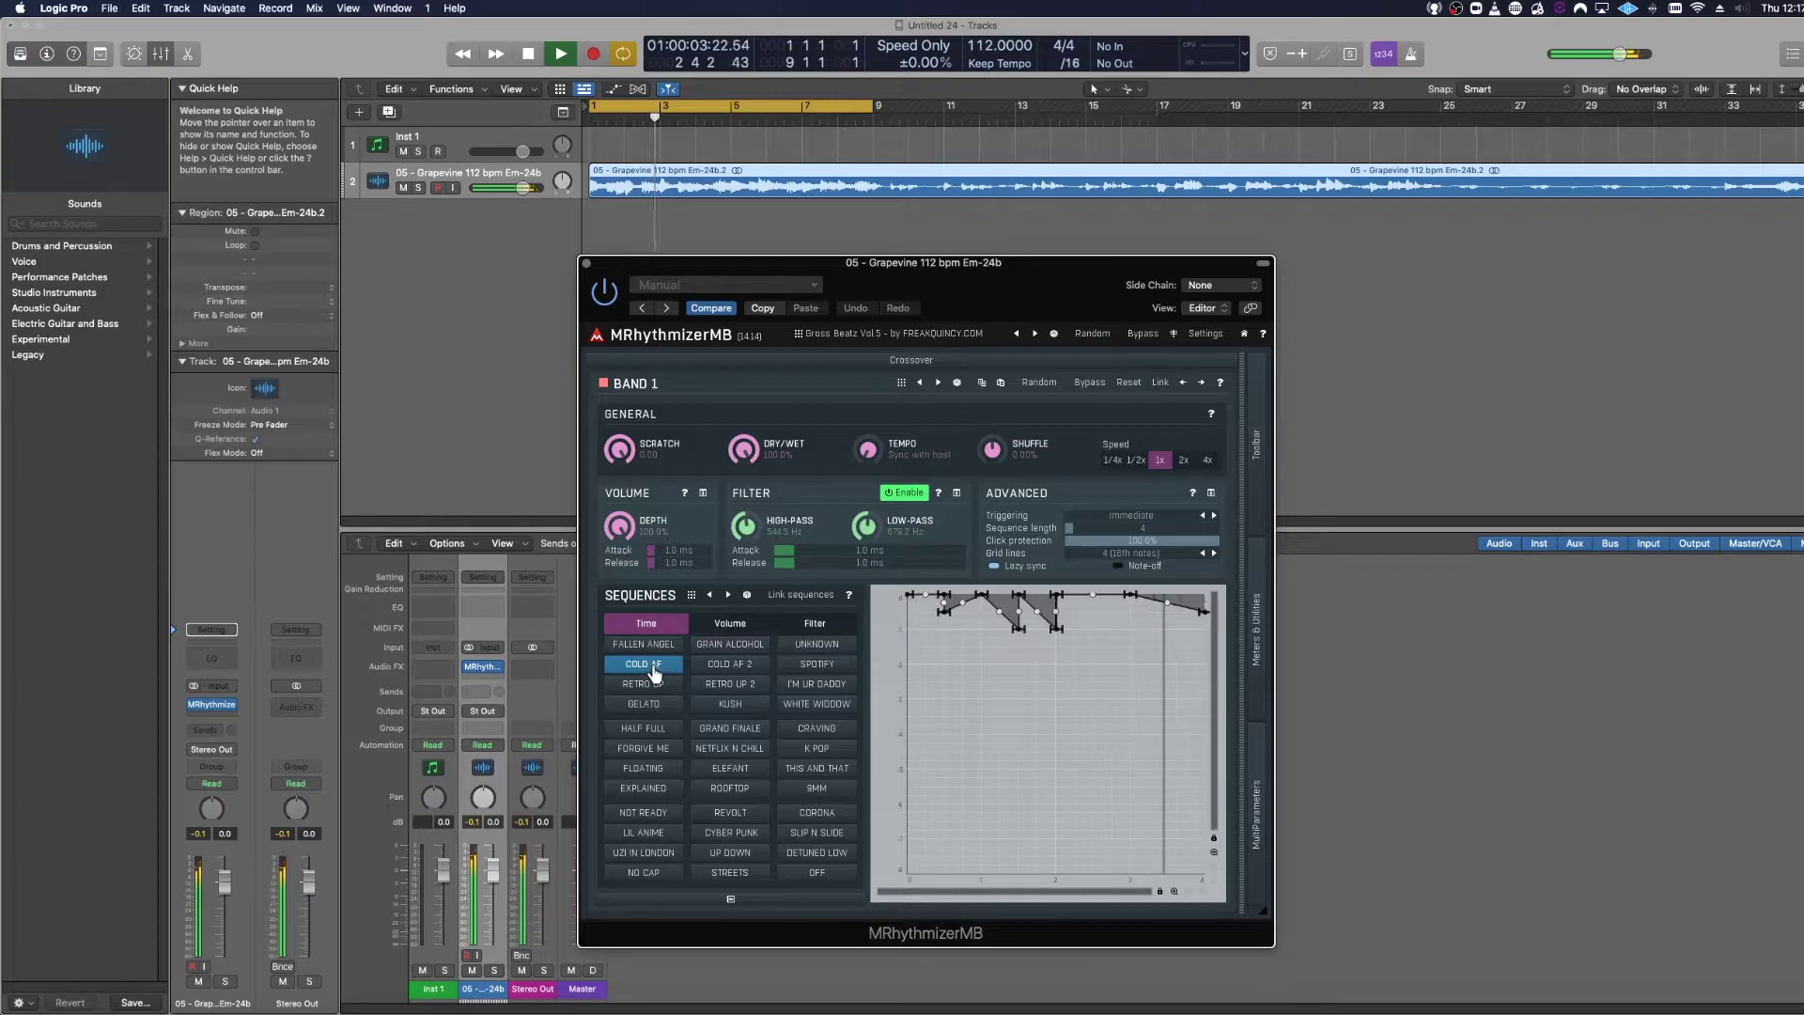
{"action": "left_click", "coordinate": [744, 665]}
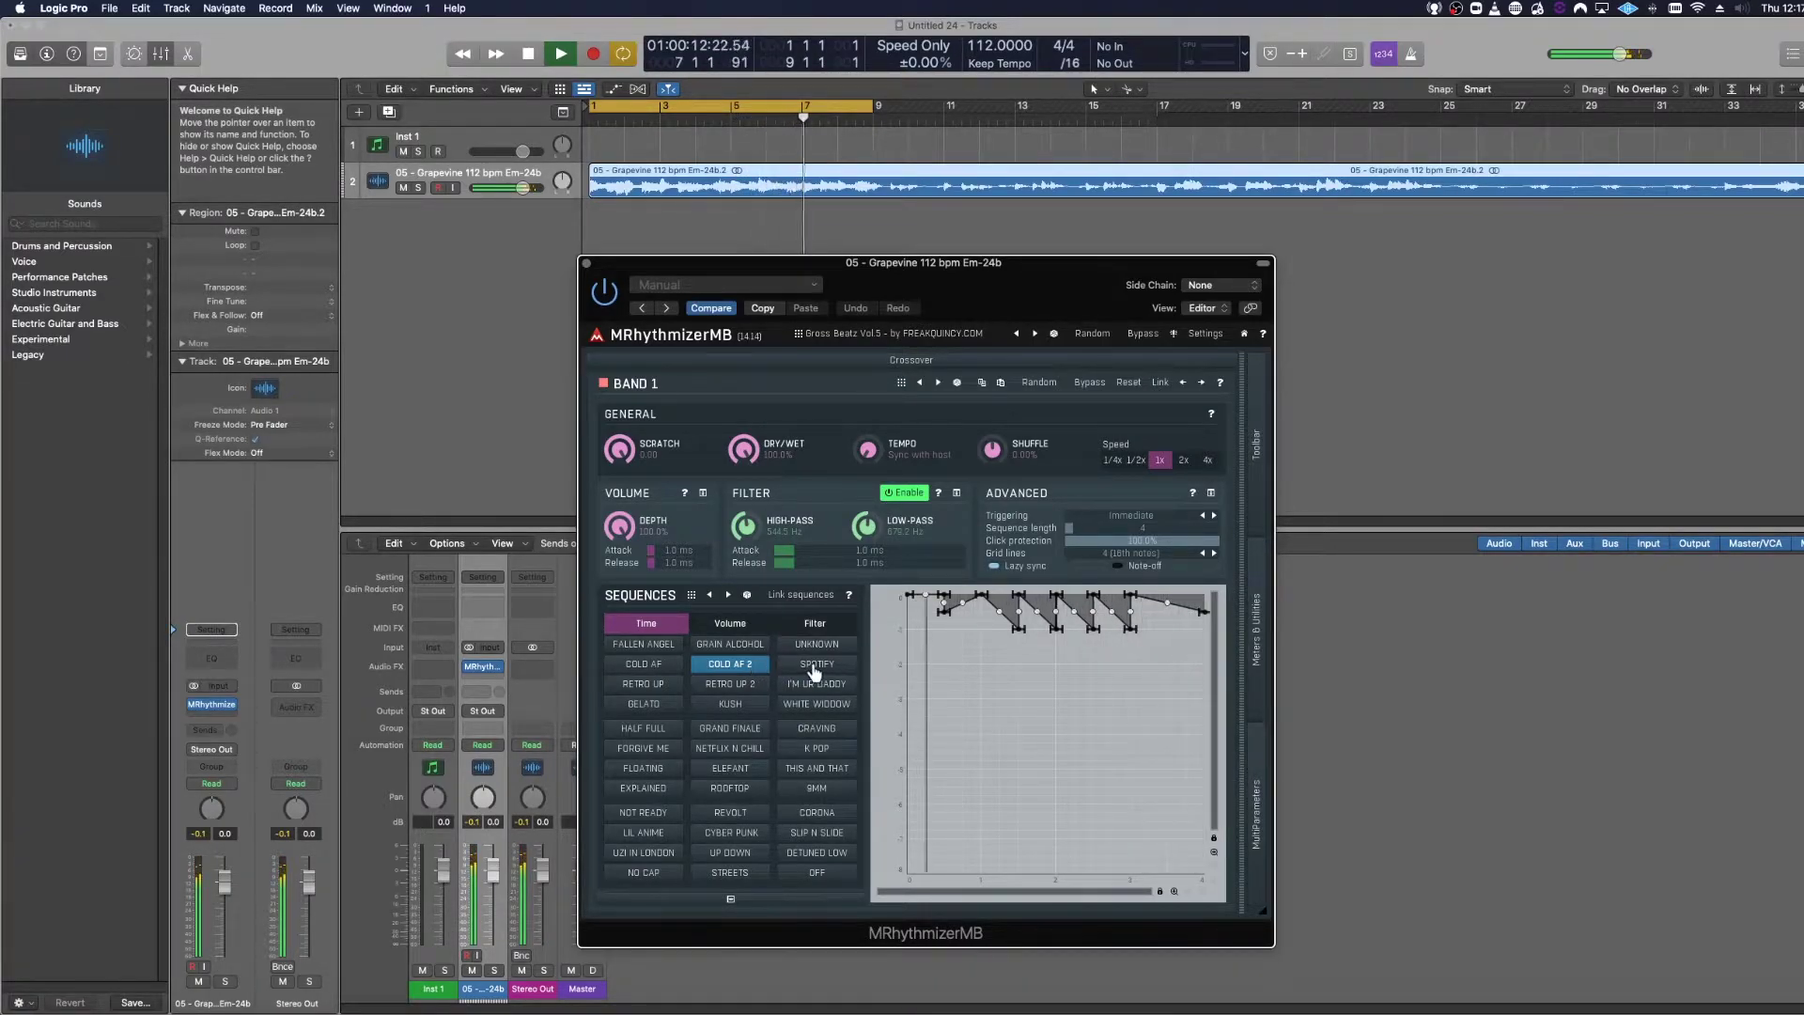
{"action": "left_click", "coordinate": [816, 668]}
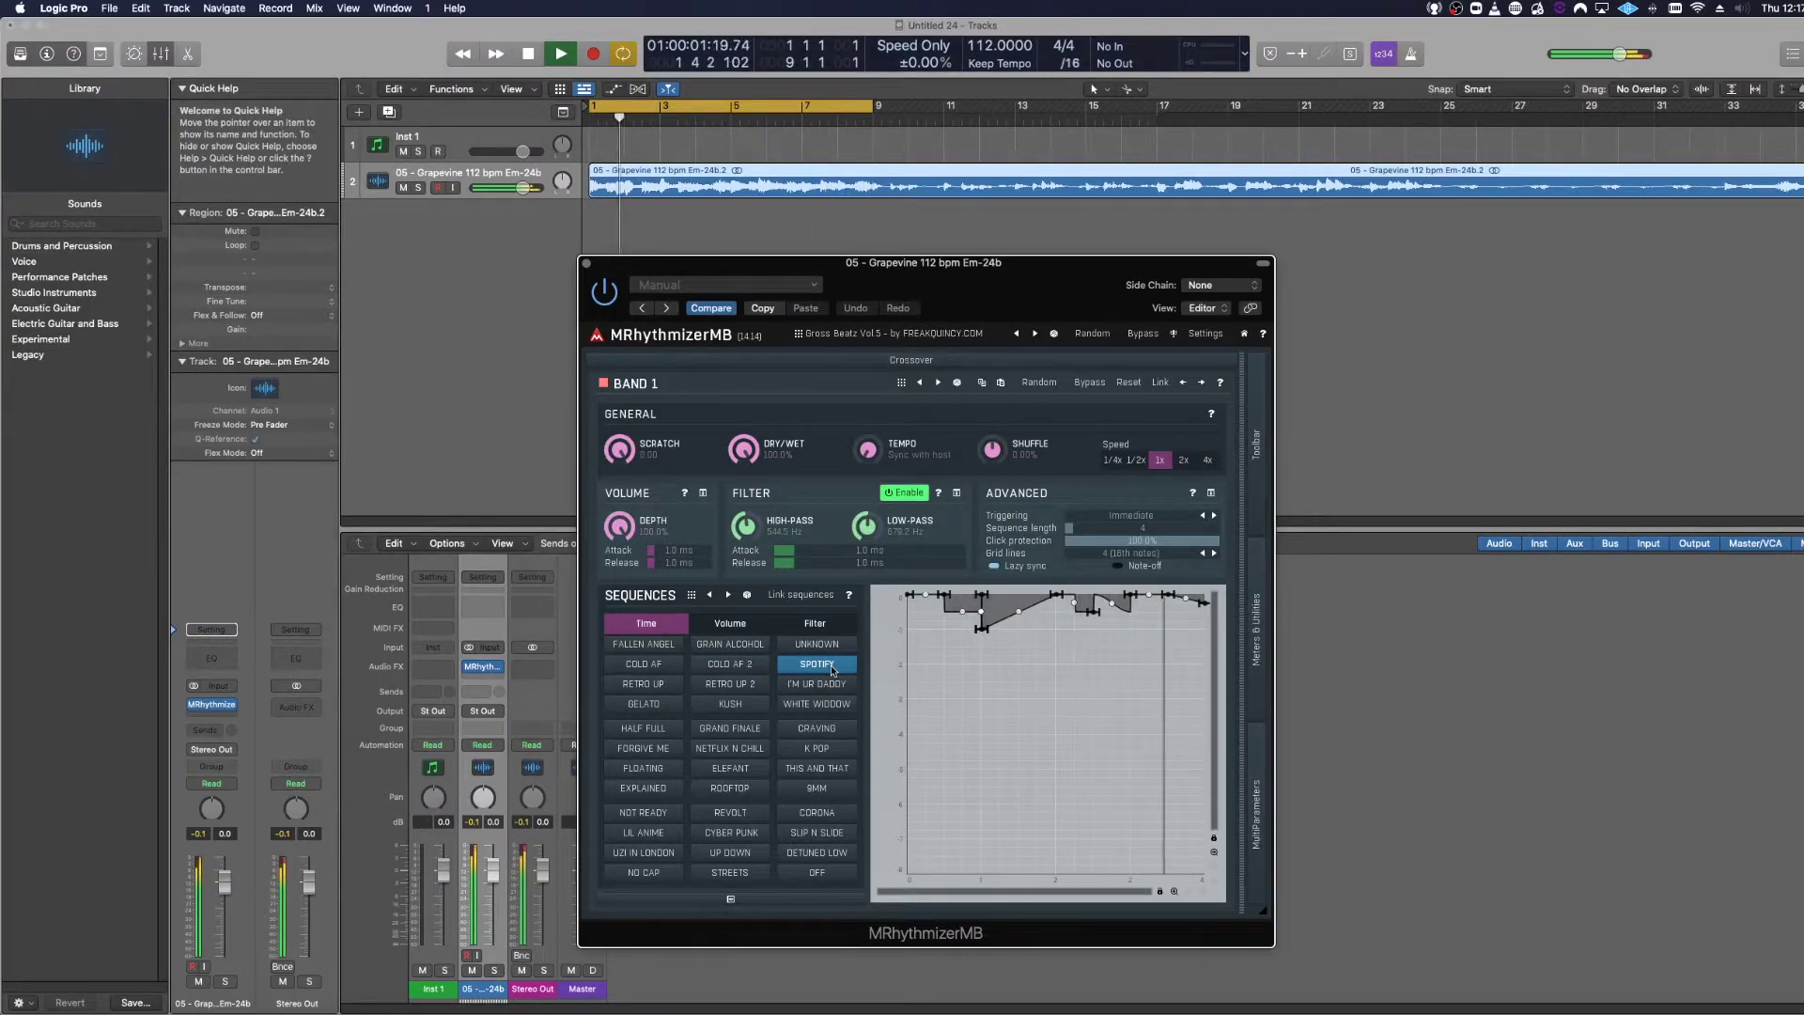
- Audition the RETRO UP, RETRO UP 2, I'M UR DADDY, GELATO, KUSH and WHITE WIDDOW time sequences on the playing loop
{"action": "left_click", "coordinate": [657, 687]}
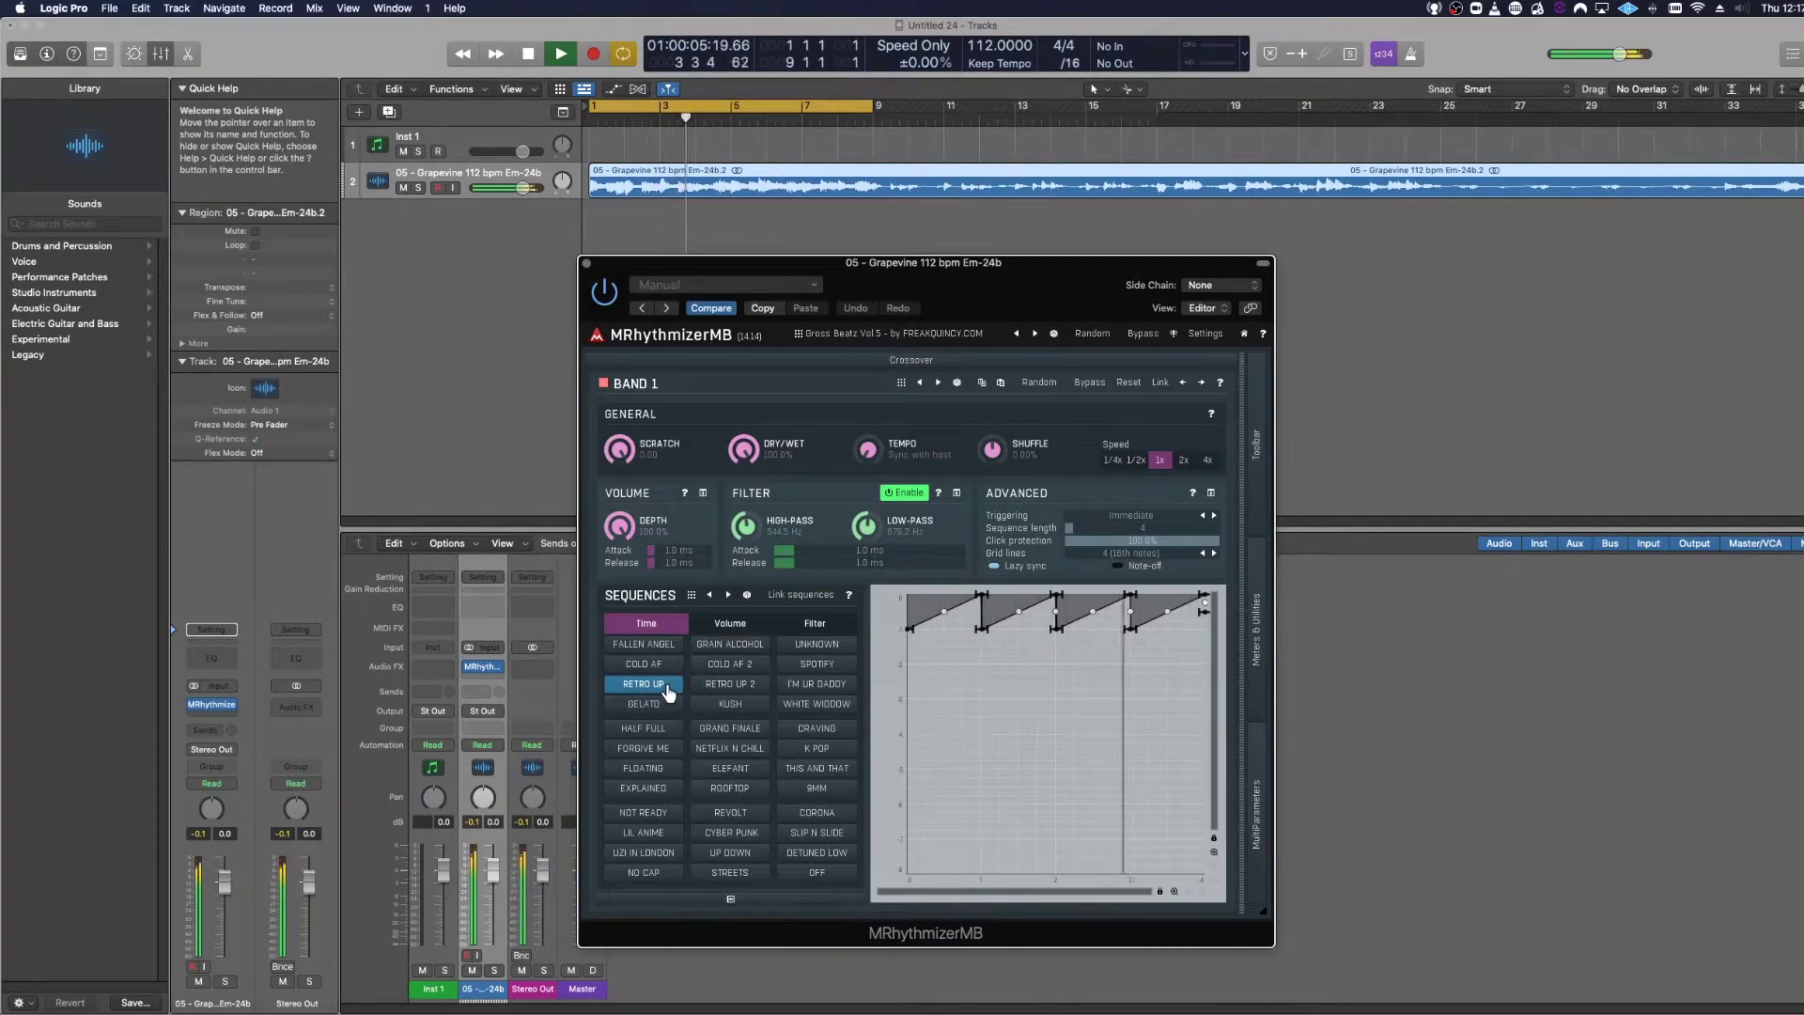
{"action": "left_click", "coordinate": [730, 685]}
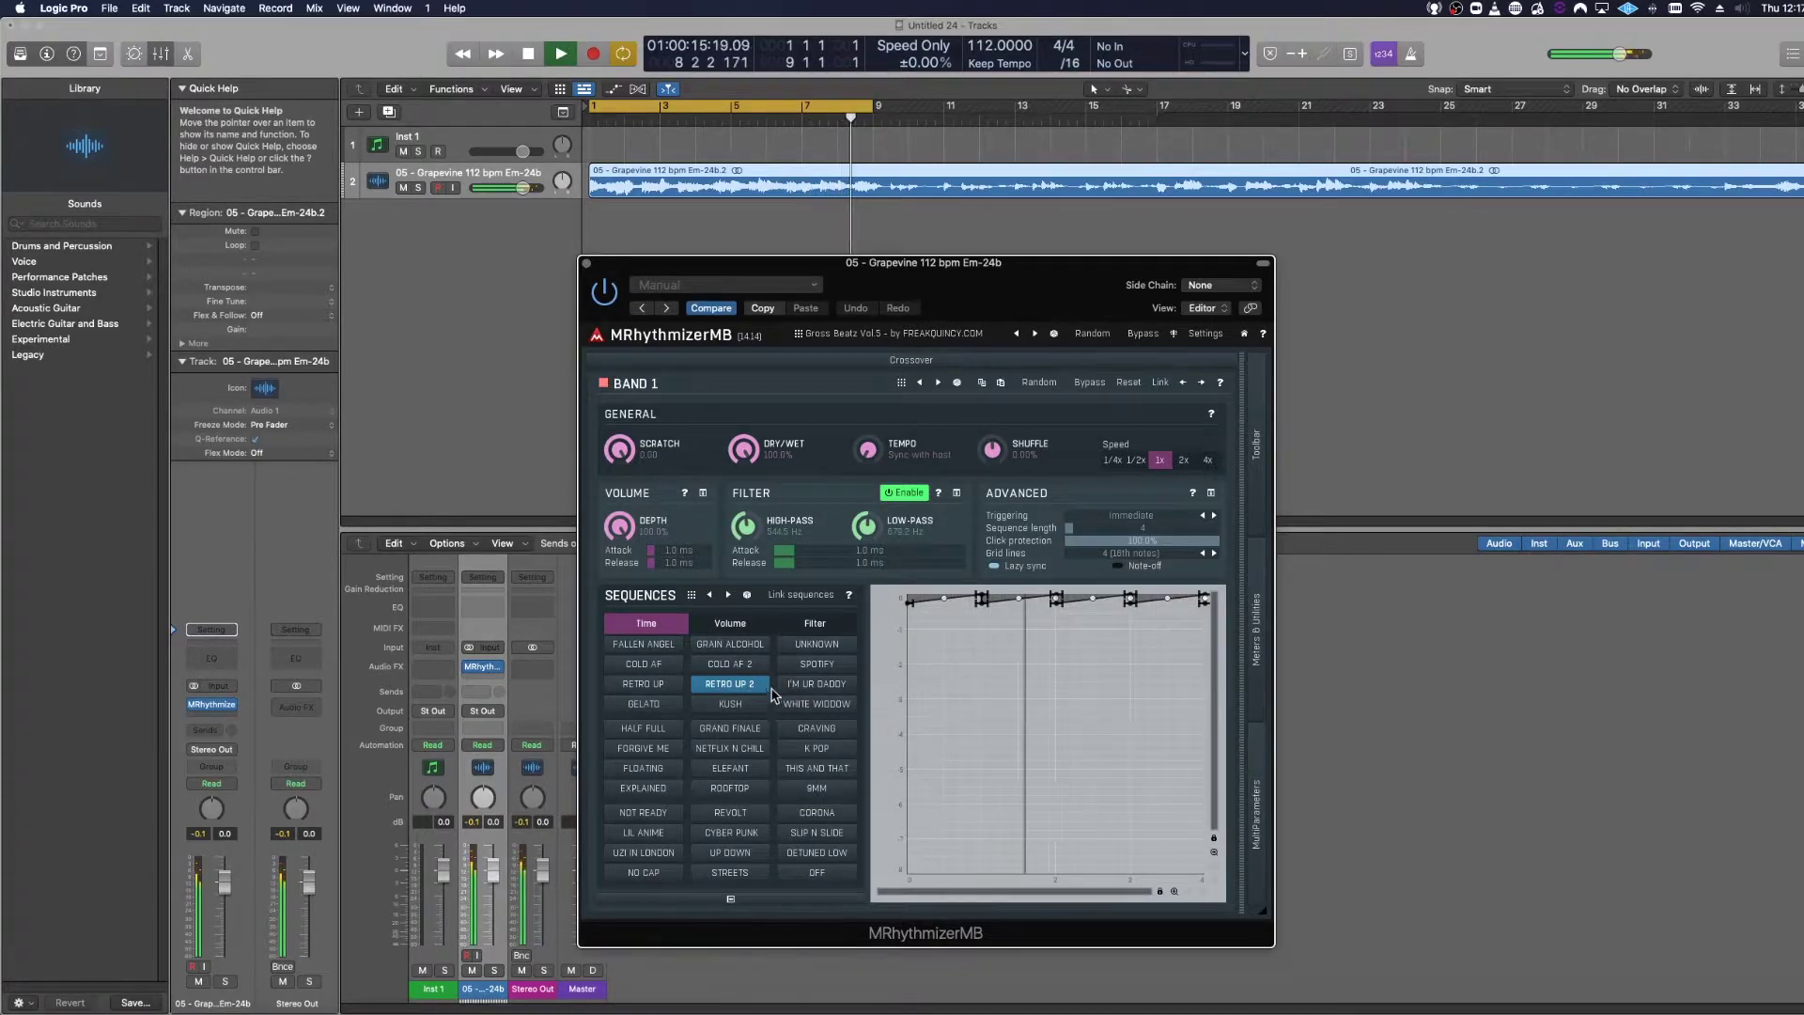
{"action": "left_click", "coordinate": [810, 686]}
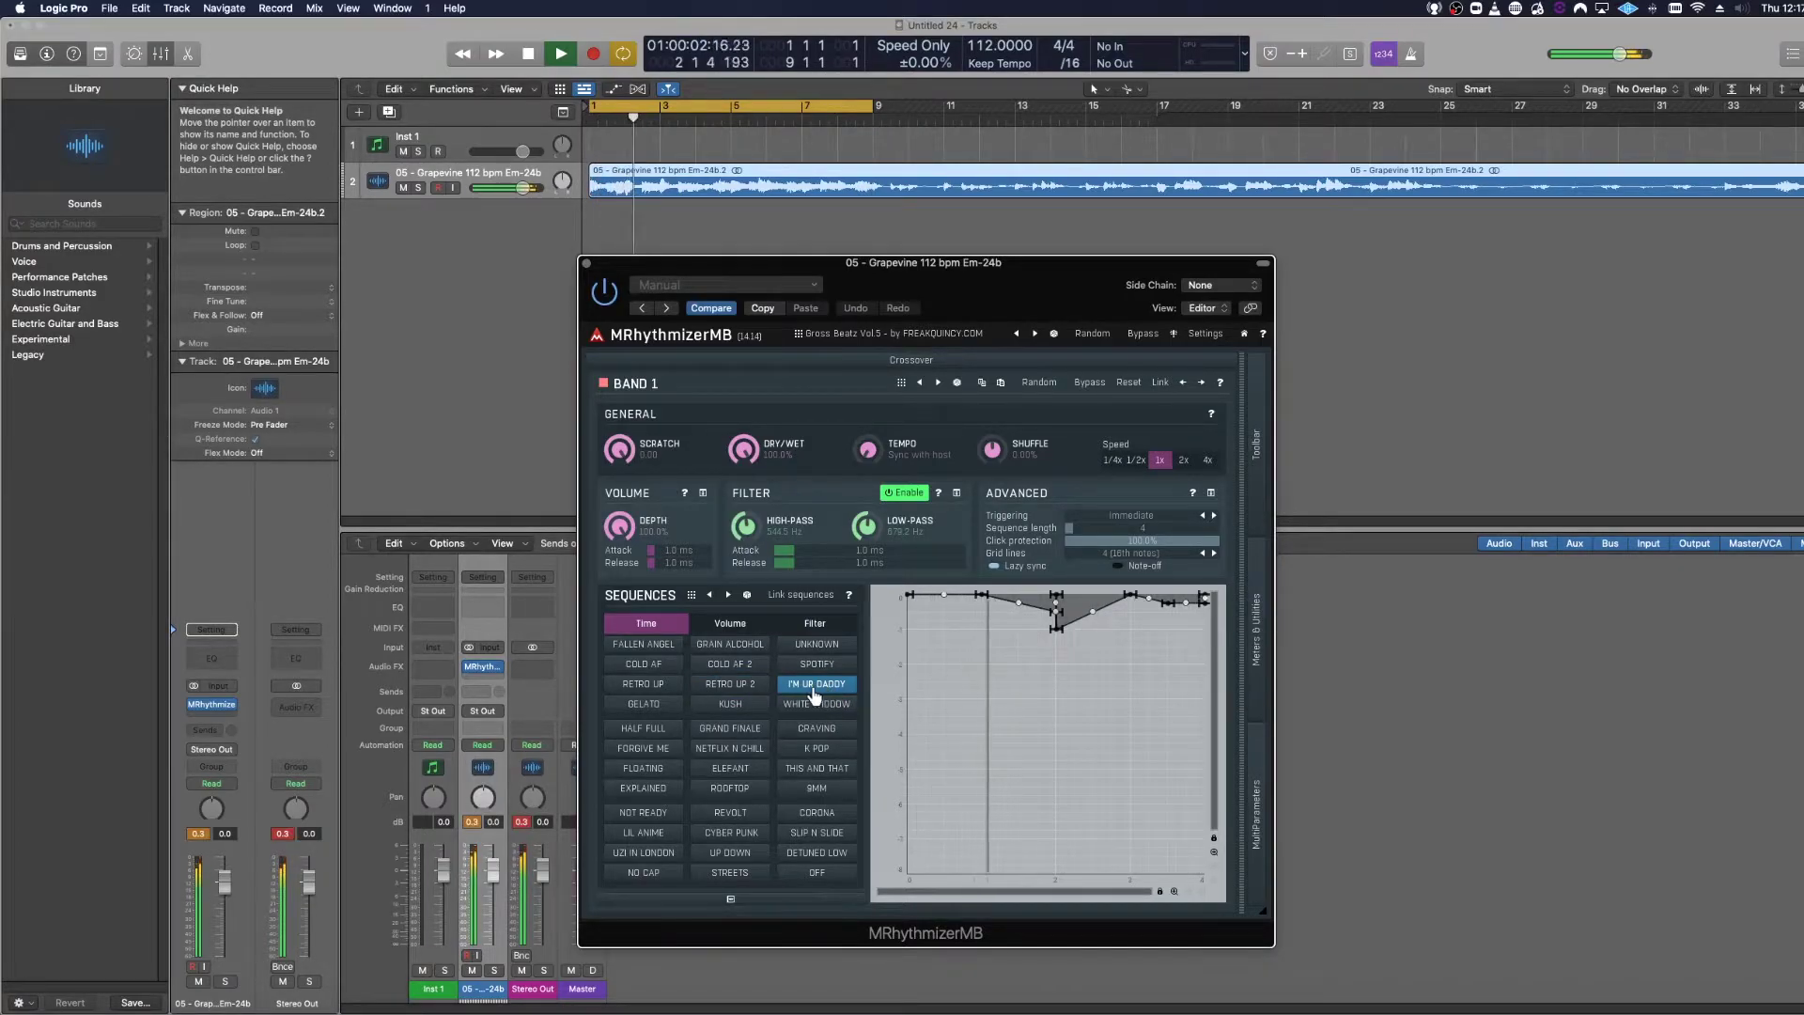
{"action": "left_click", "coordinate": [650, 708]}
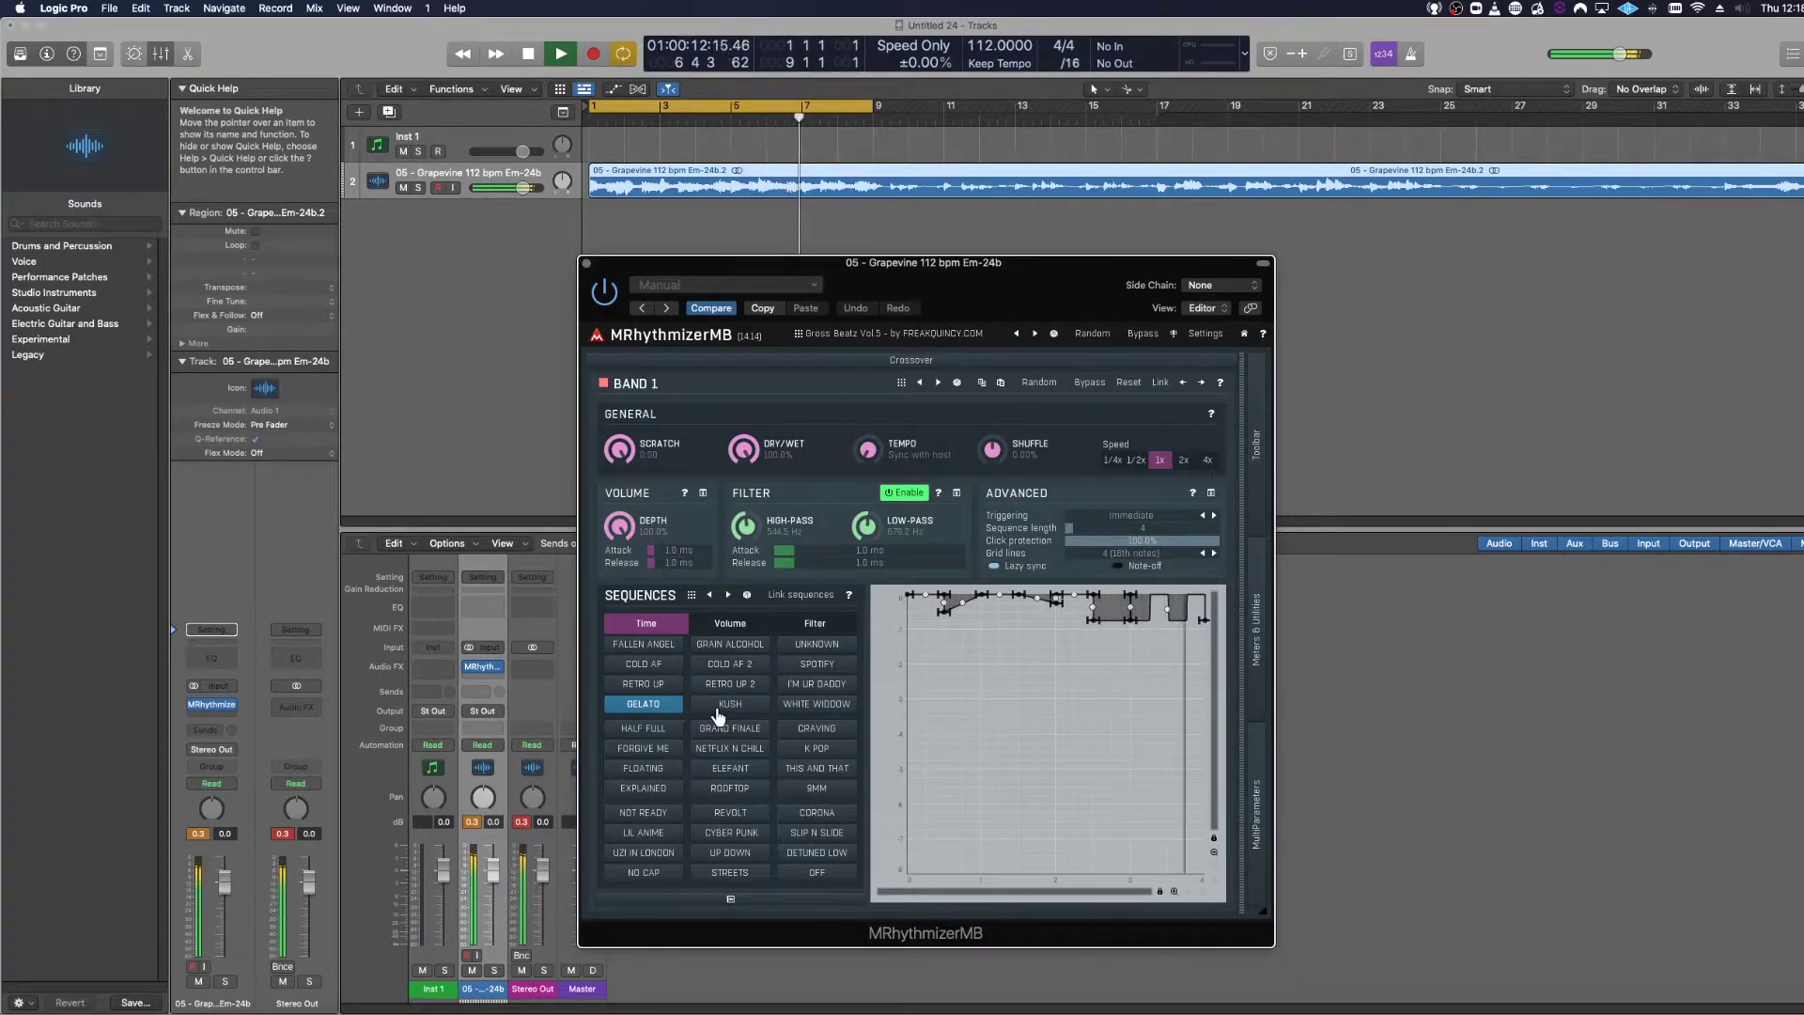
{"action": "left_click", "coordinate": [719, 707]}
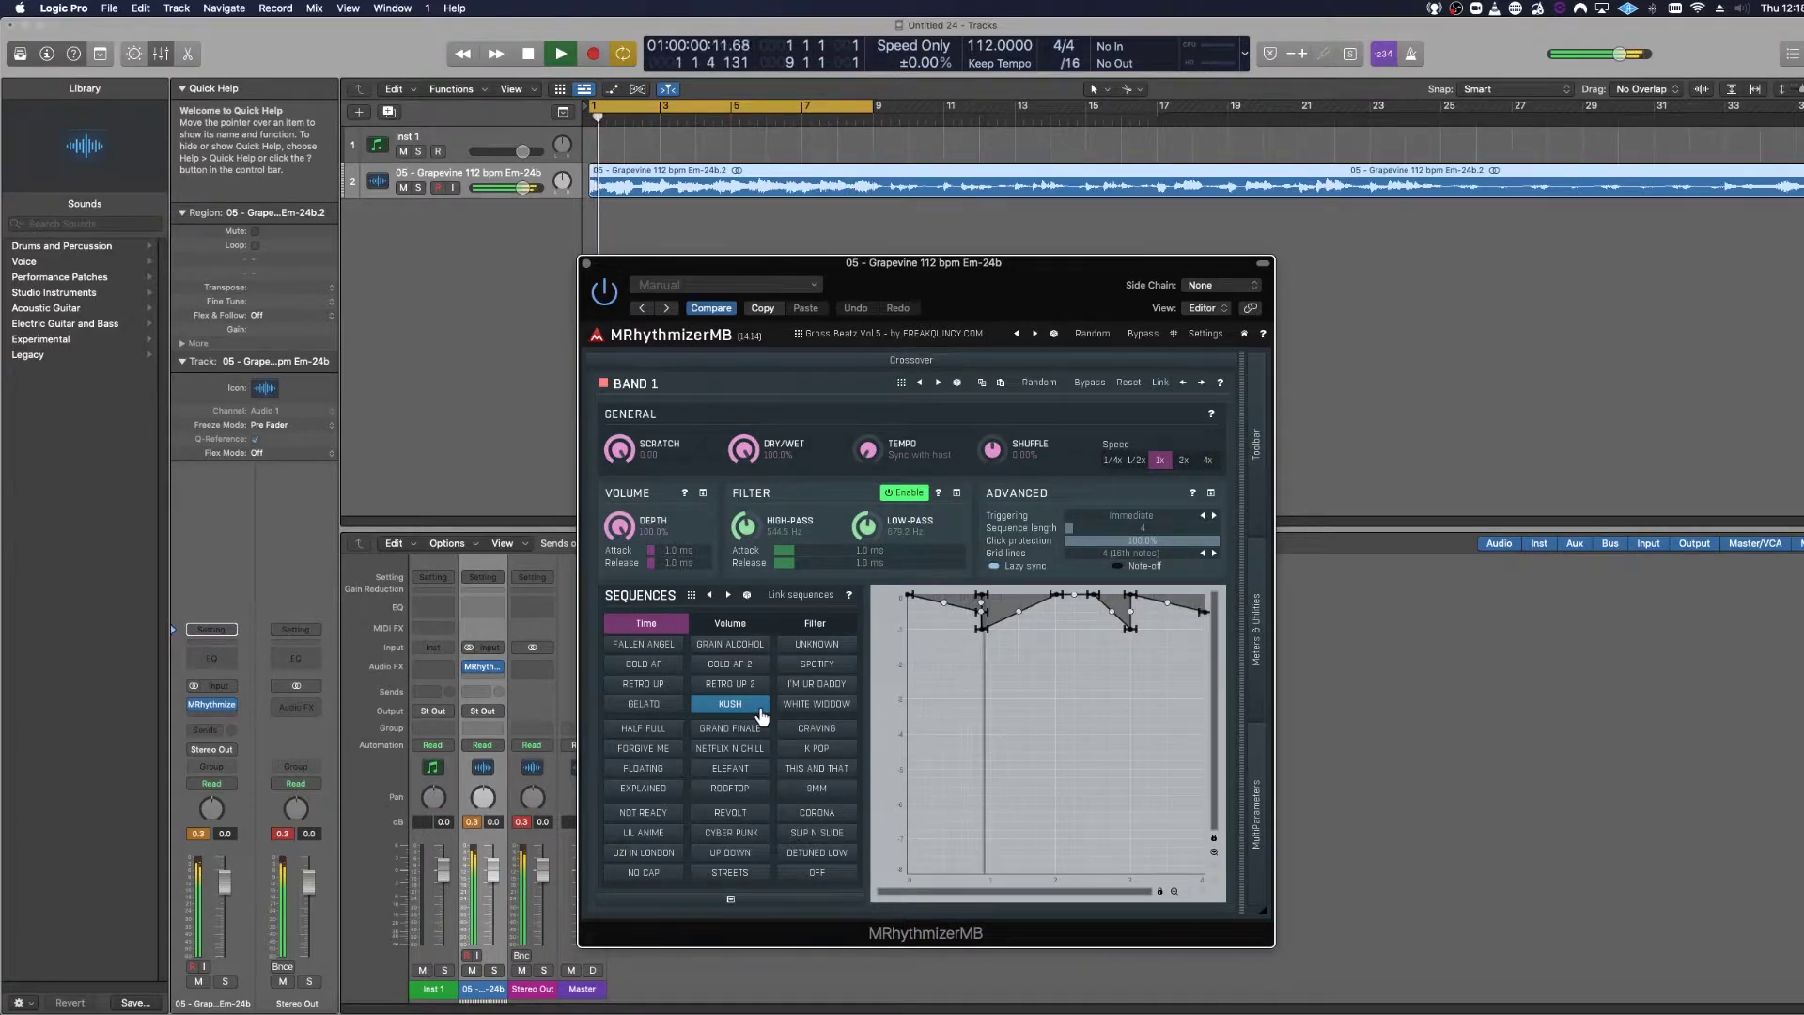
{"action": "left_click", "coordinate": [808, 713]}
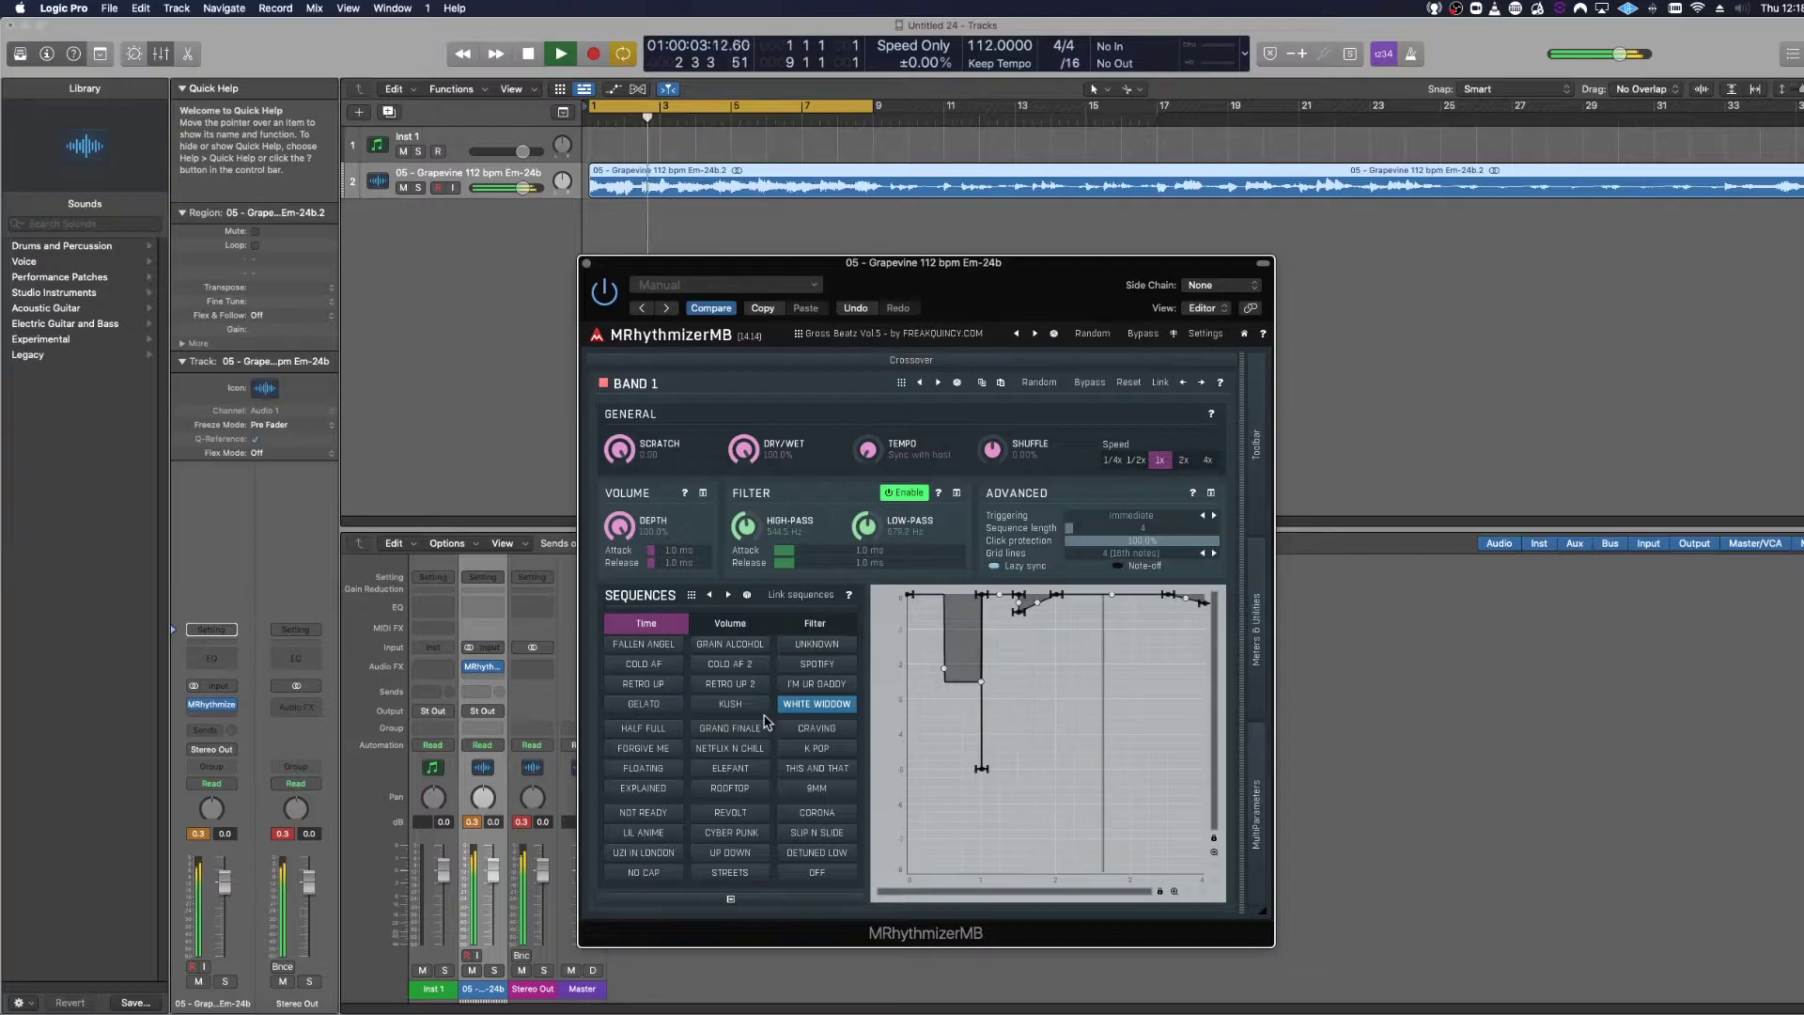
- Audition the HALF FULL, GRAND FINALE, CRAVING, FORGIVE ME, NETFLIX N CHILL and K POP time sequences on the playing loop
{"action": "left_click", "coordinate": [653, 732]}
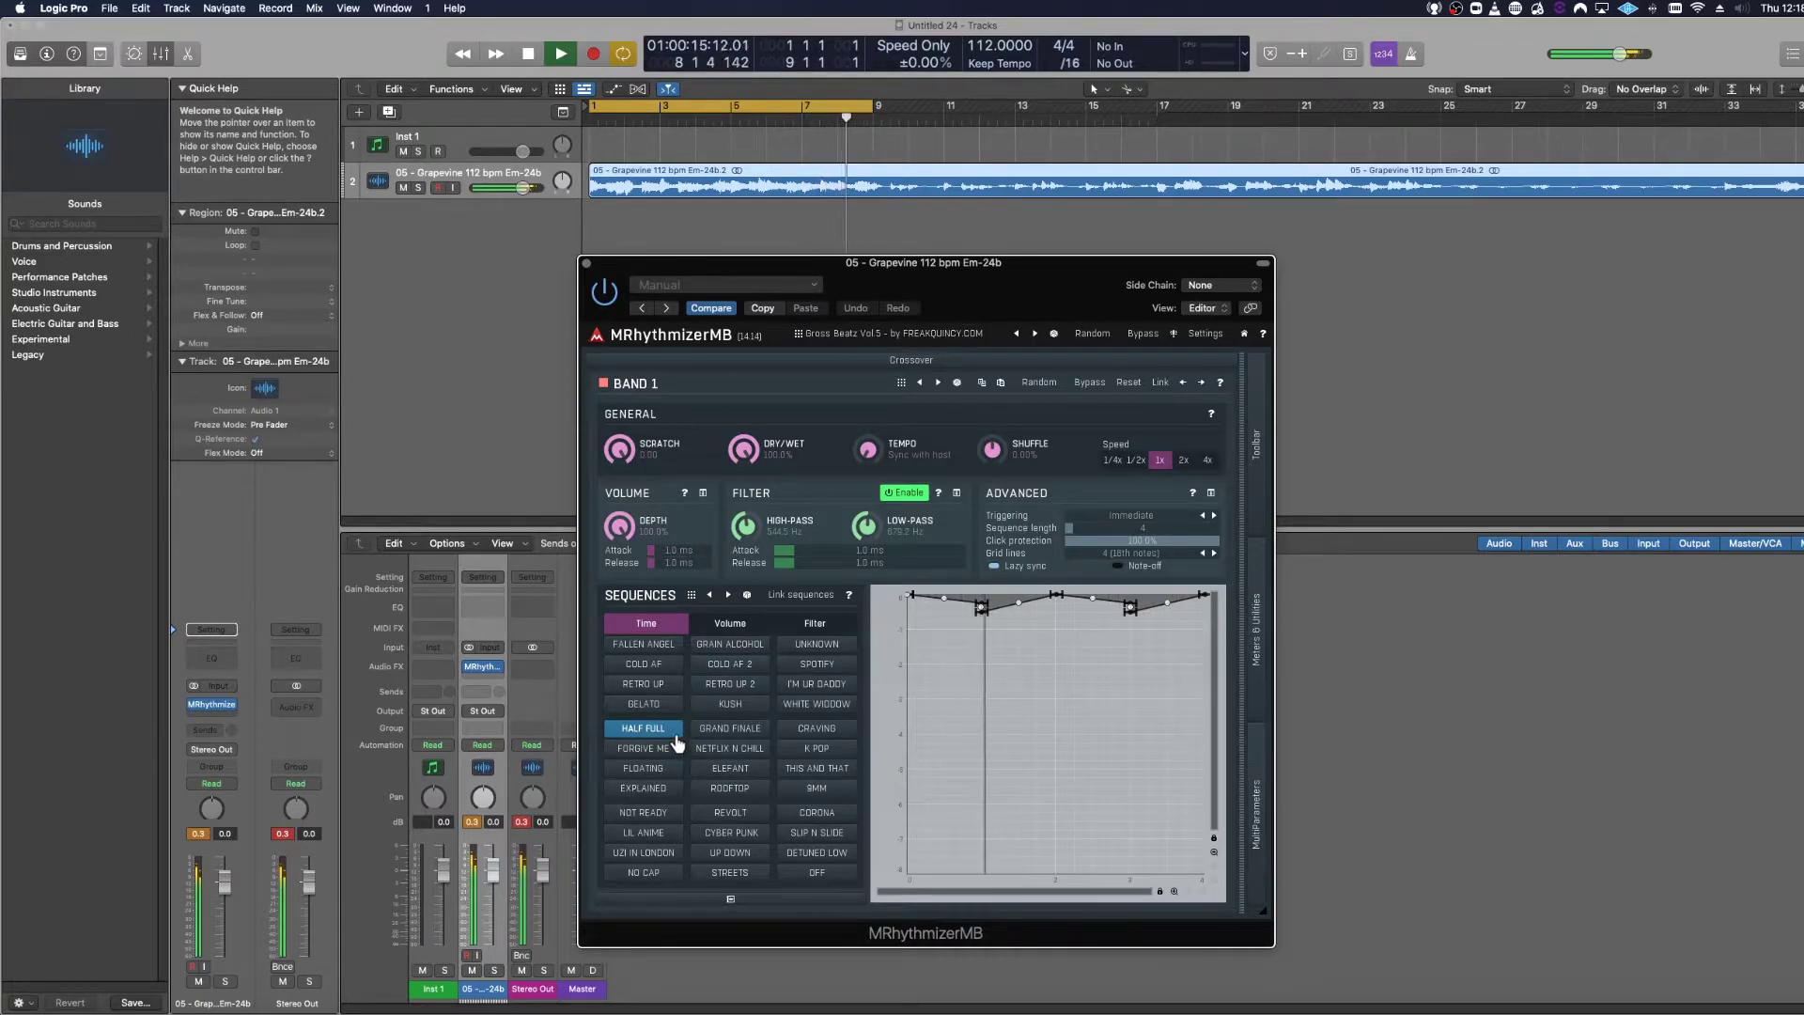
{"action": "left_click", "coordinate": [739, 736]}
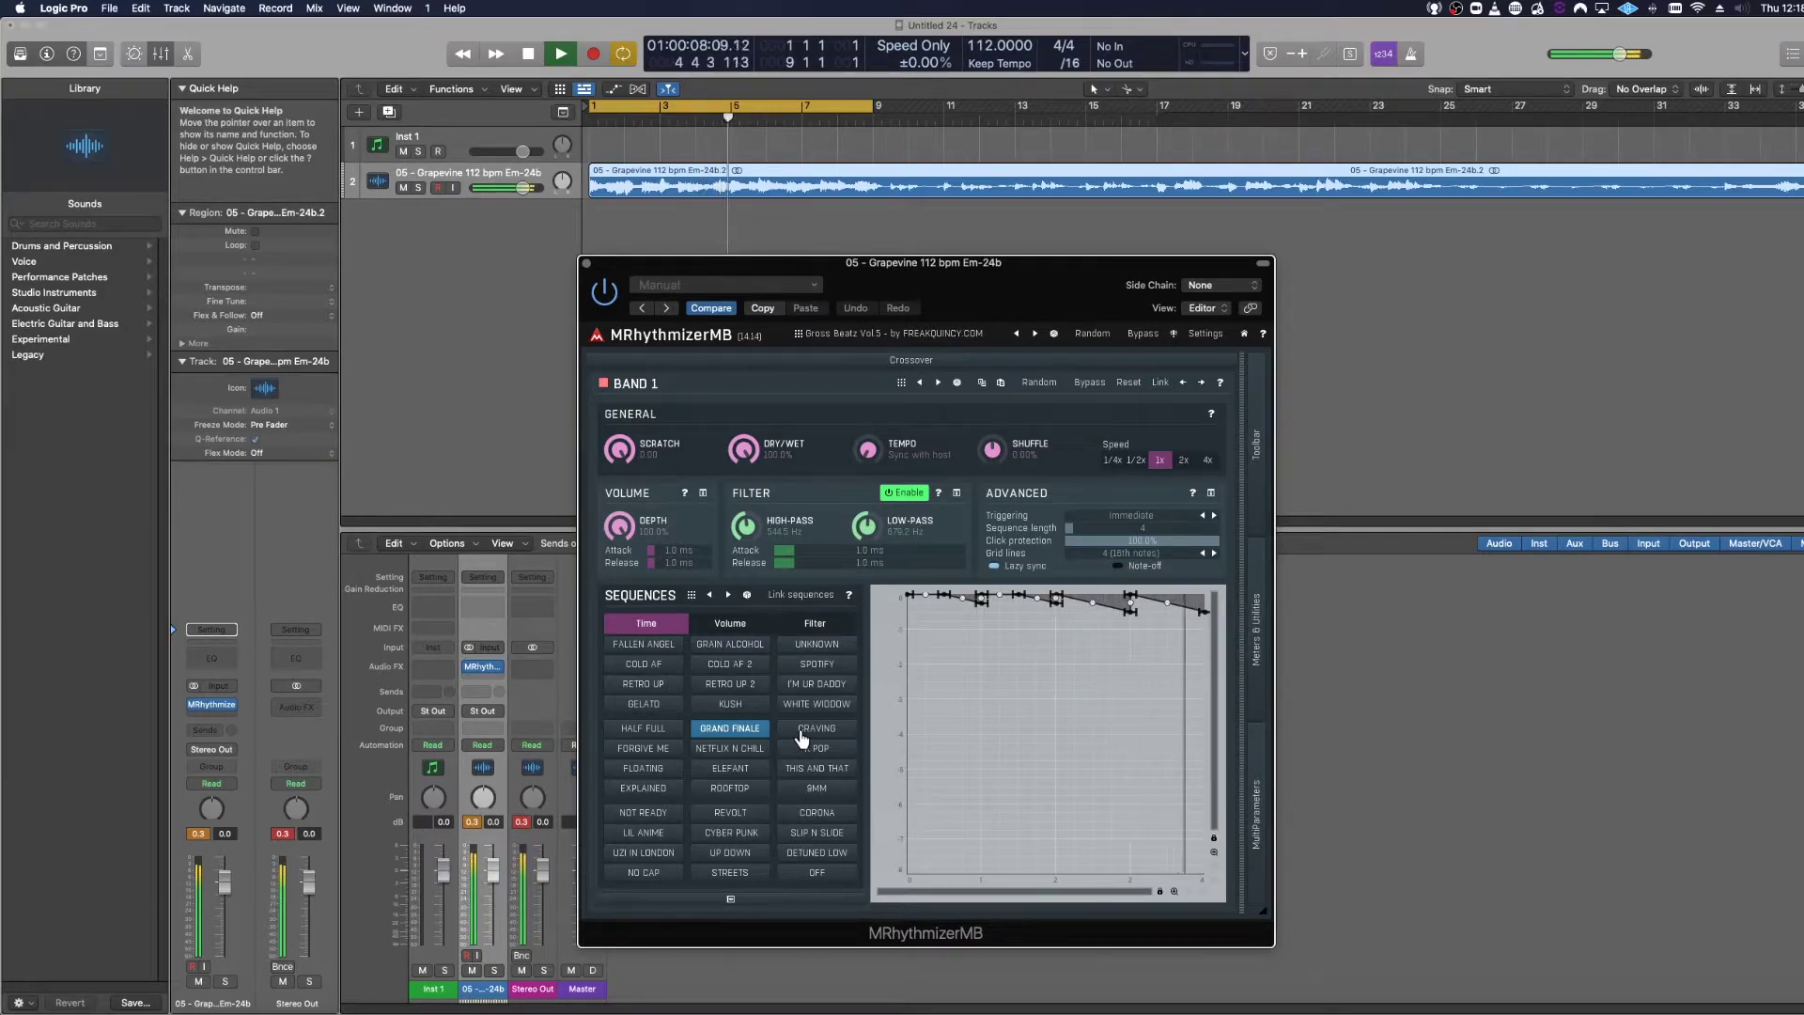
{"action": "left_click", "coordinate": [804, 737]}
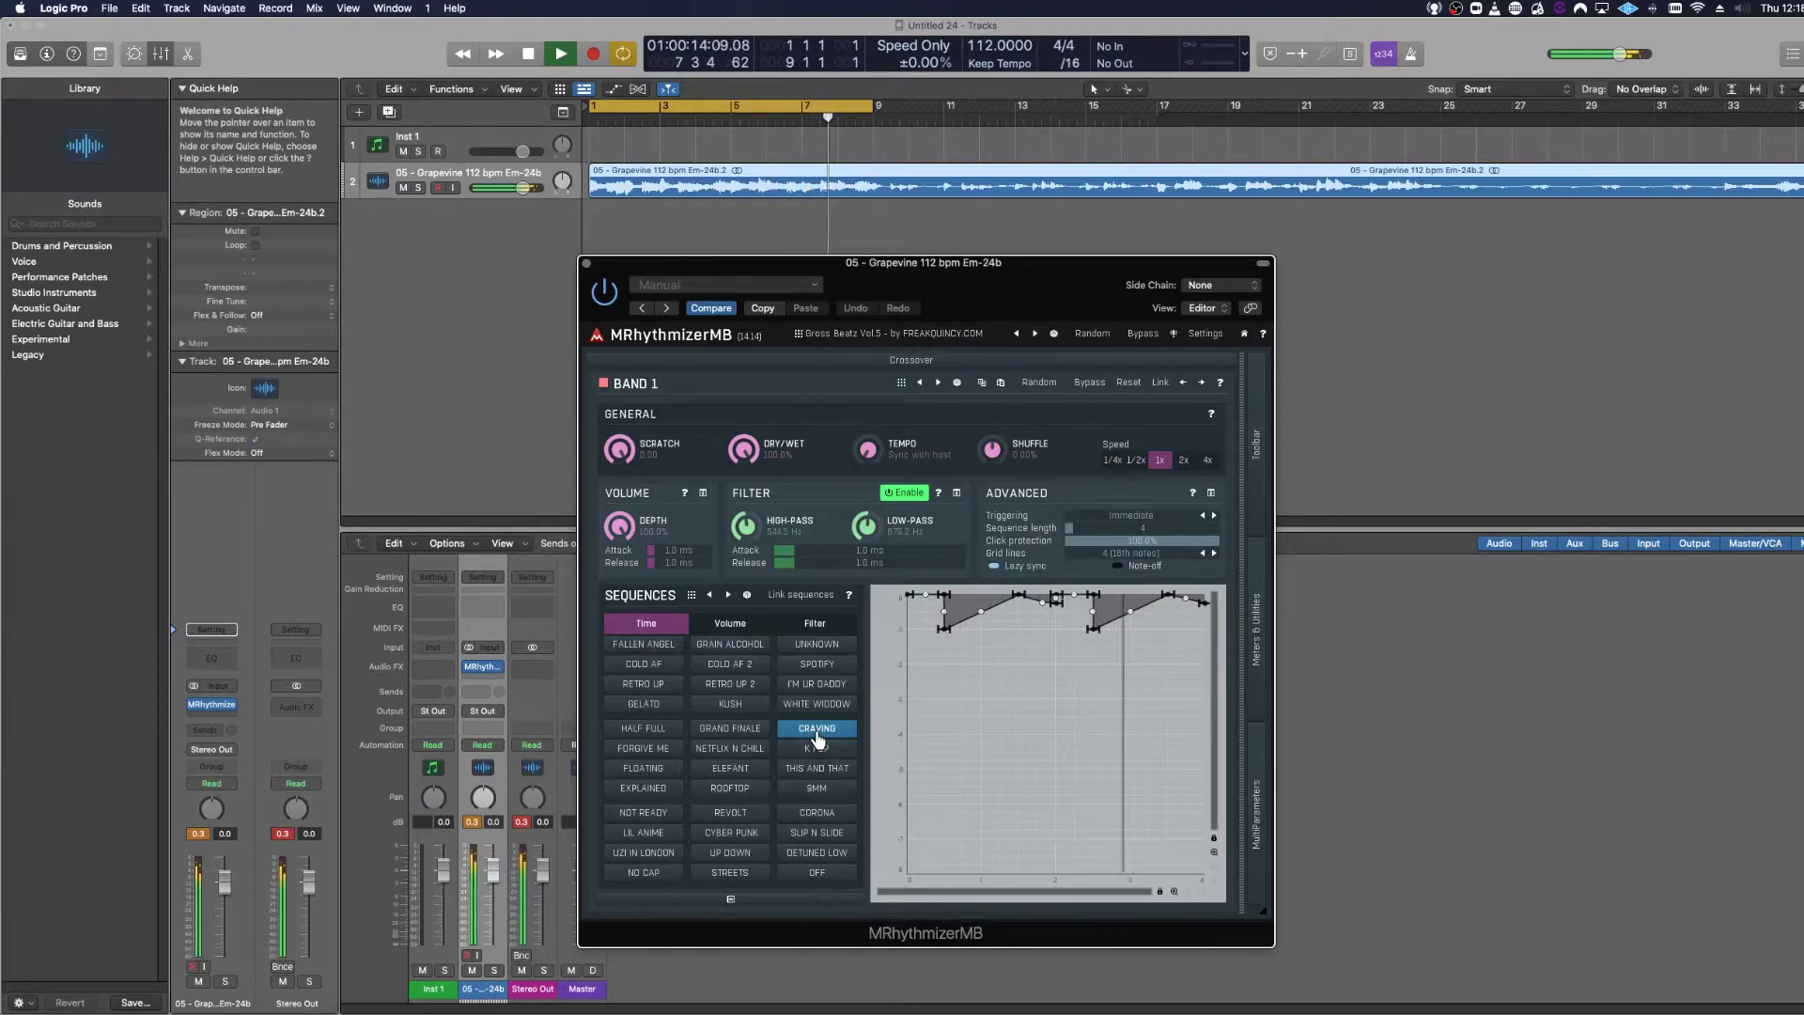
{"action": "left_click", "coordinate": [655, 752]}
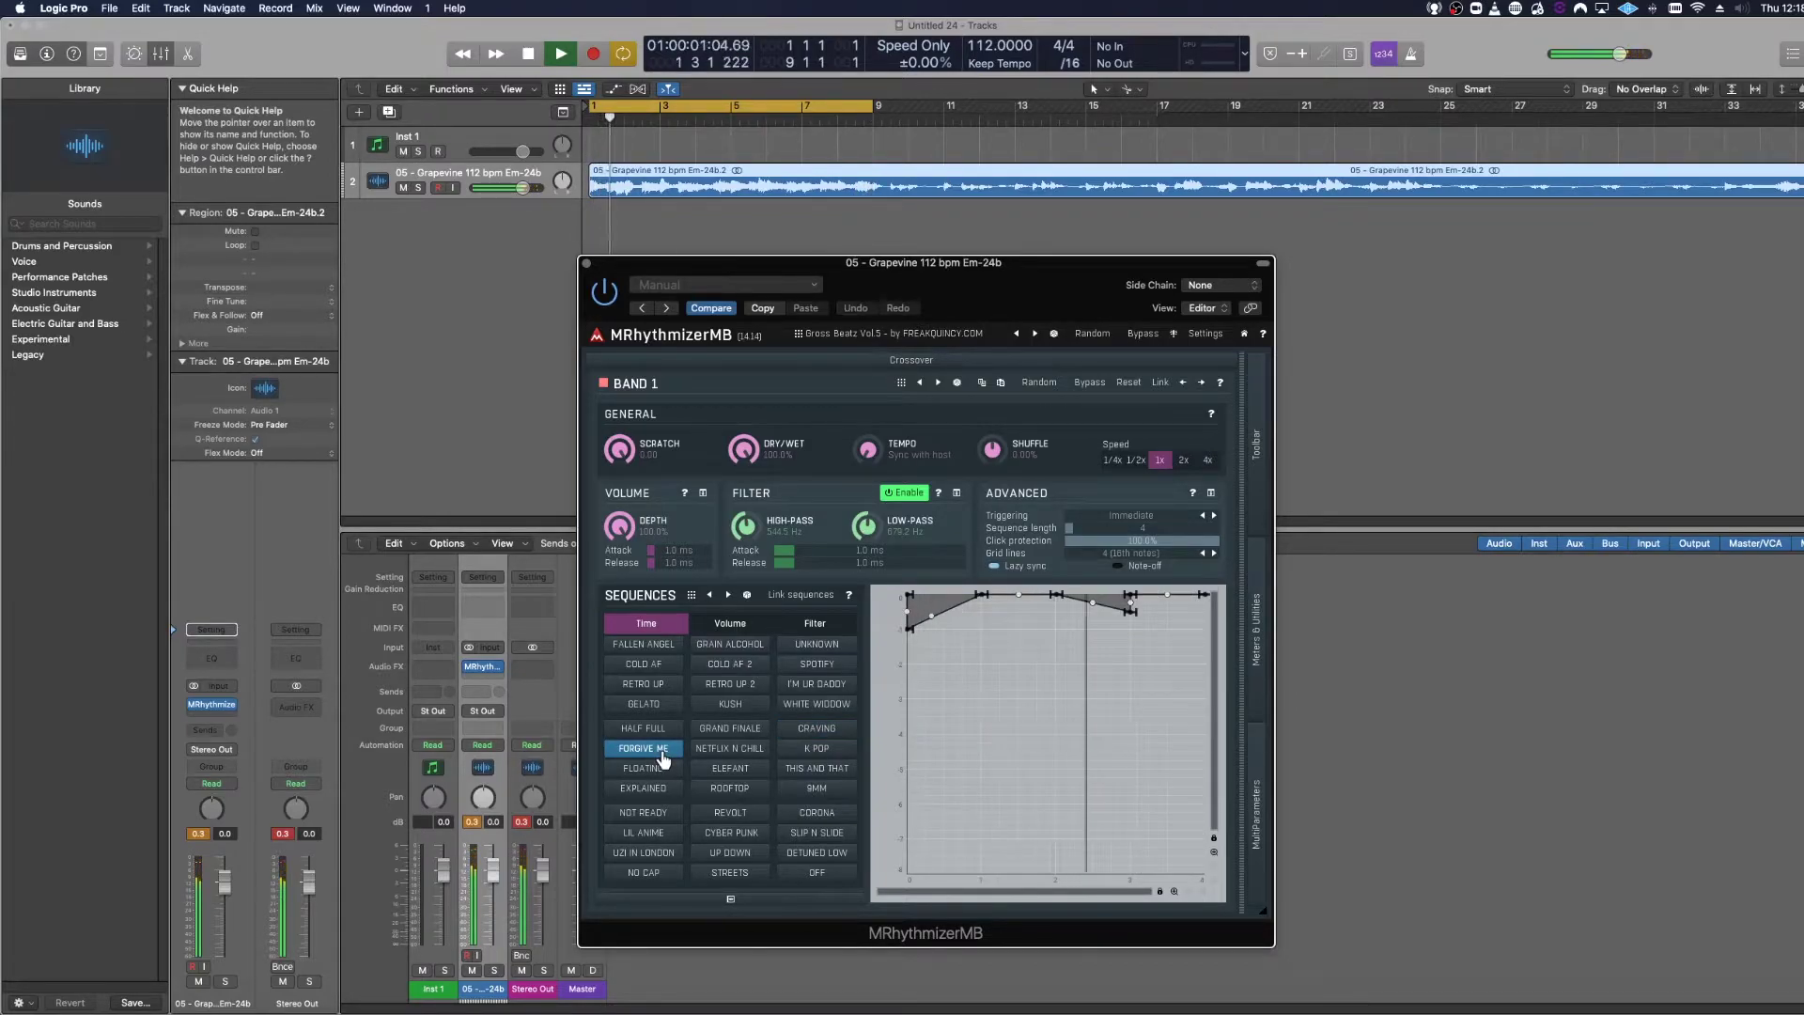
{"action": "left_click", "coordinate": [714, 752]}
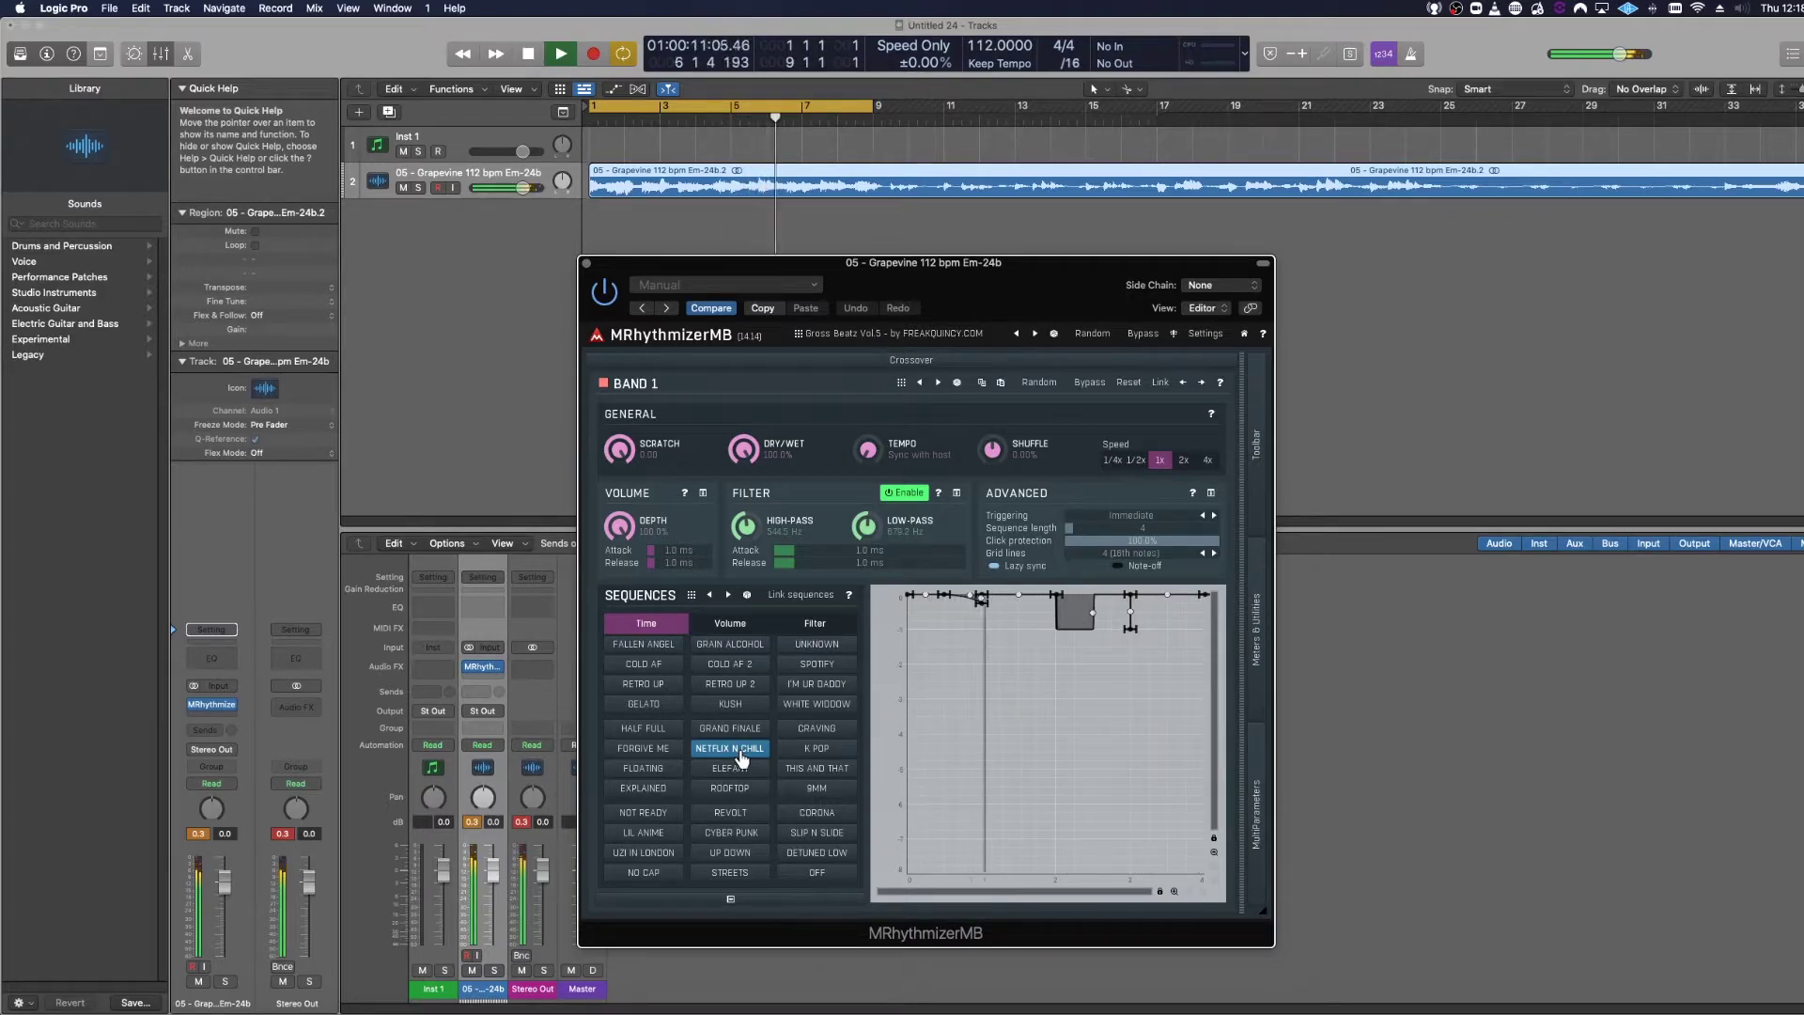
{"action": "left_click", "coordinate": [804, 751]}
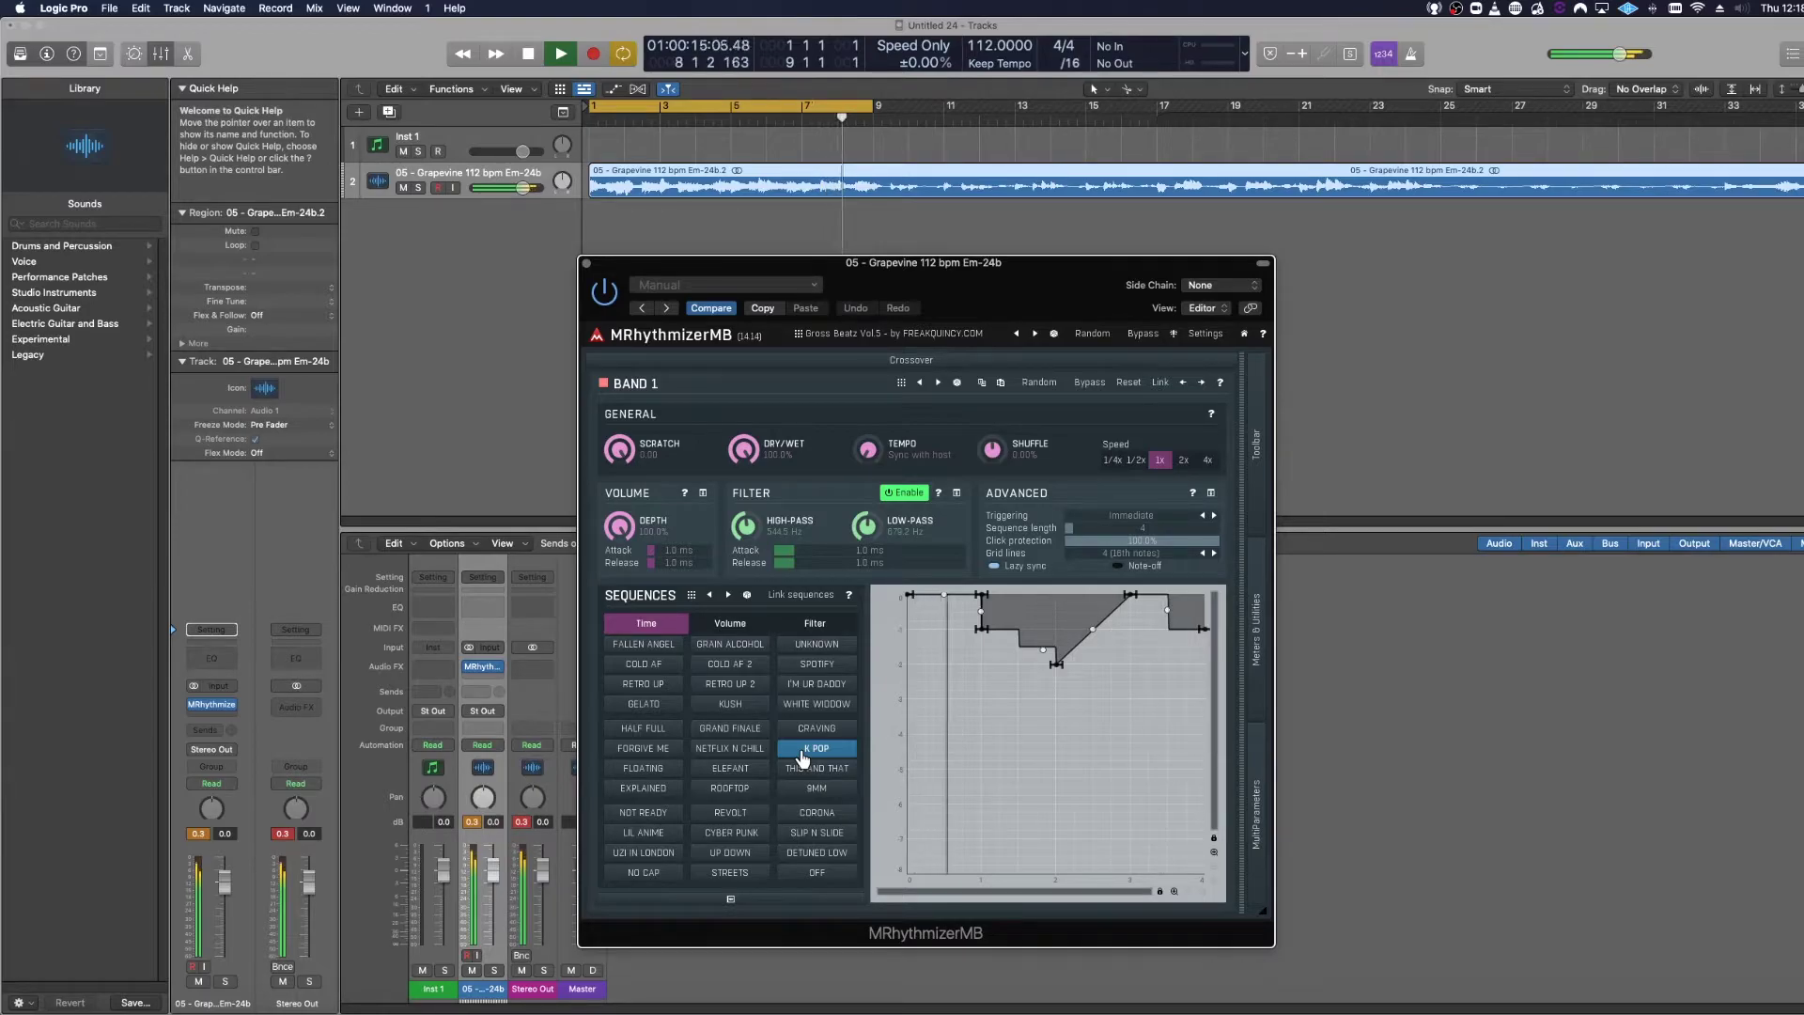
- Audition the FLOATING, ELEFANT, THIS AND THAT, EXPLAINED, ROOFTOP and 9MM time sequences on the playing loop
{"action": "left_click", "coordinate": [643, 769]}
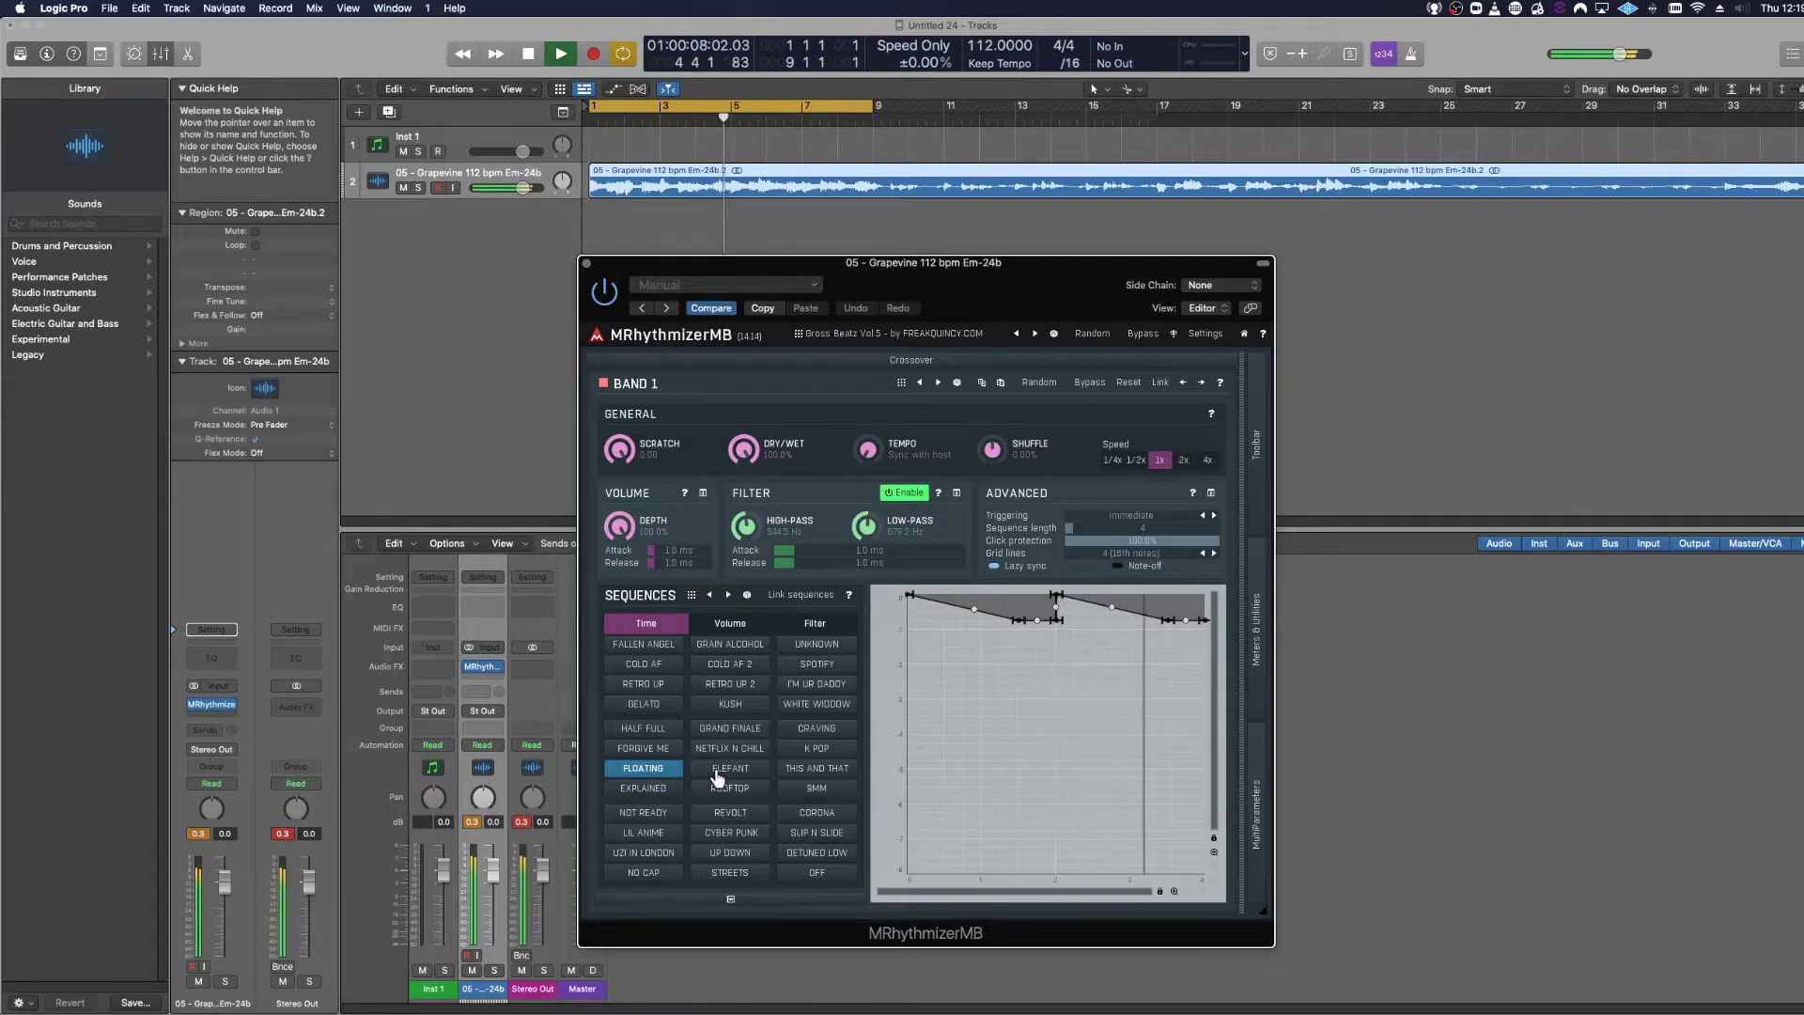
{"action": "left_click", "coordinate": [719, 773]}
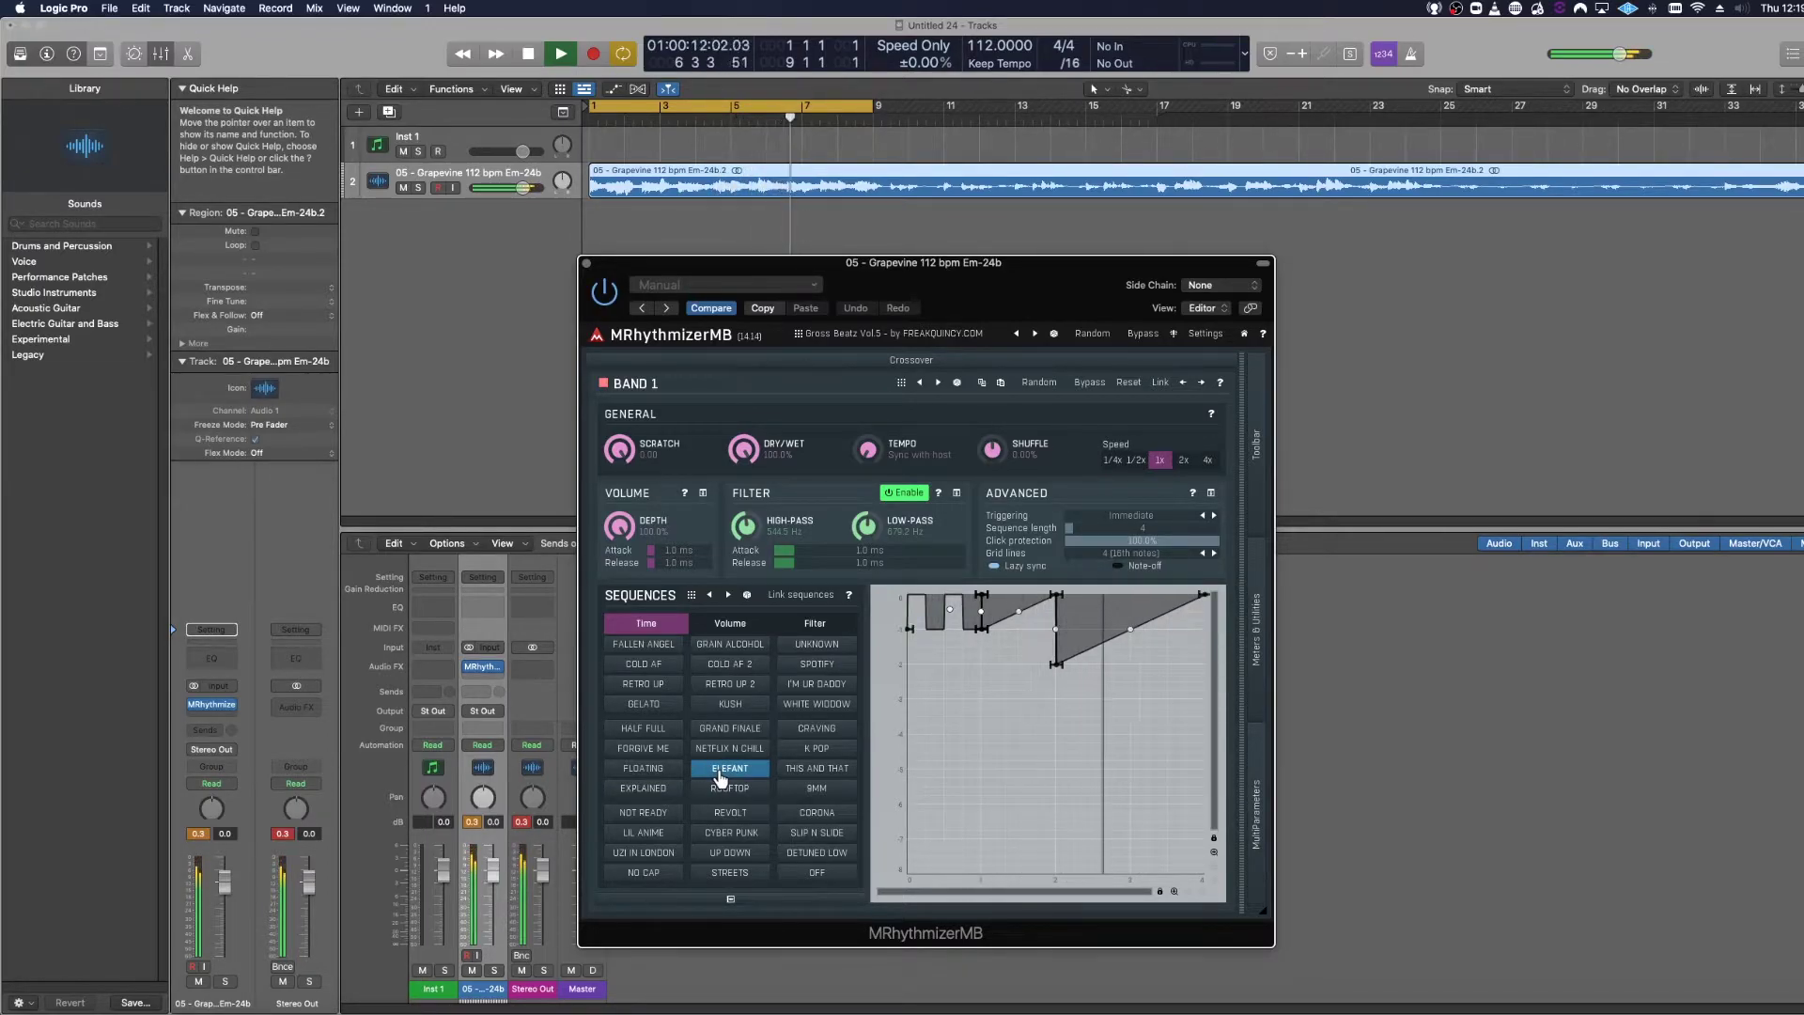
{"action": "left_click", "coordinate": [810, 772]}
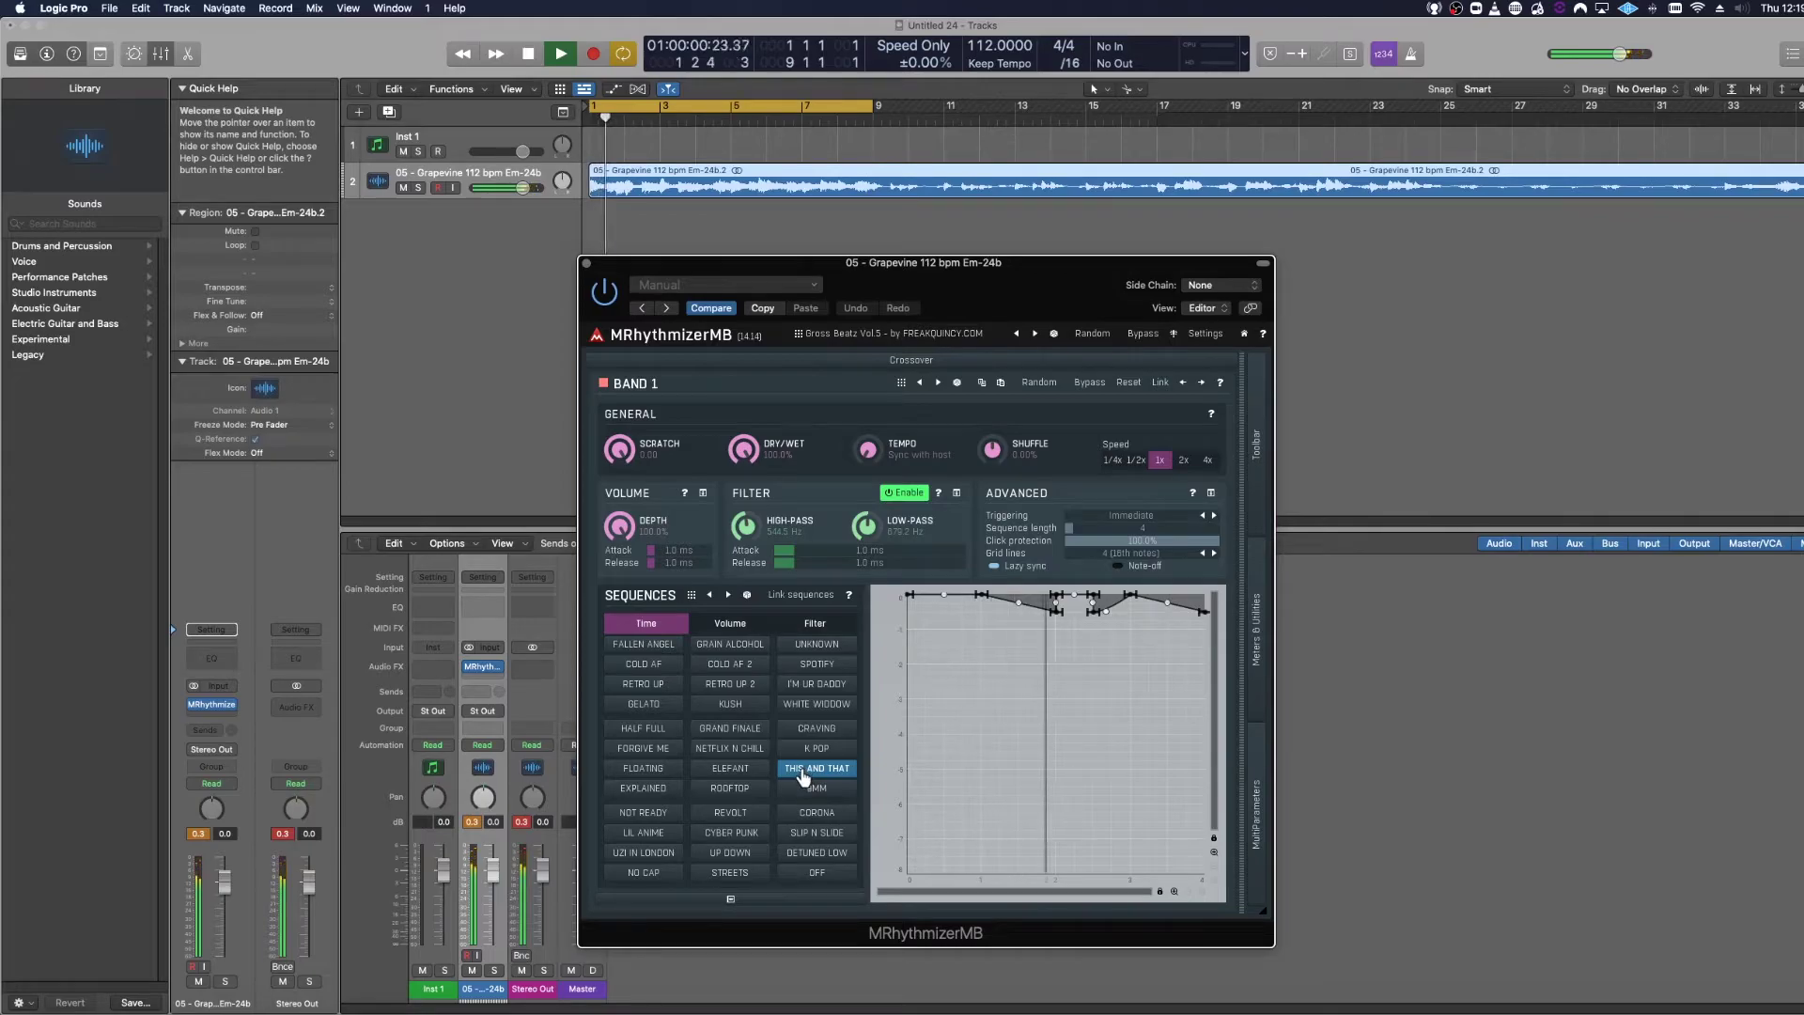
{"action": "left_click", "coordinate": [668, 792]}
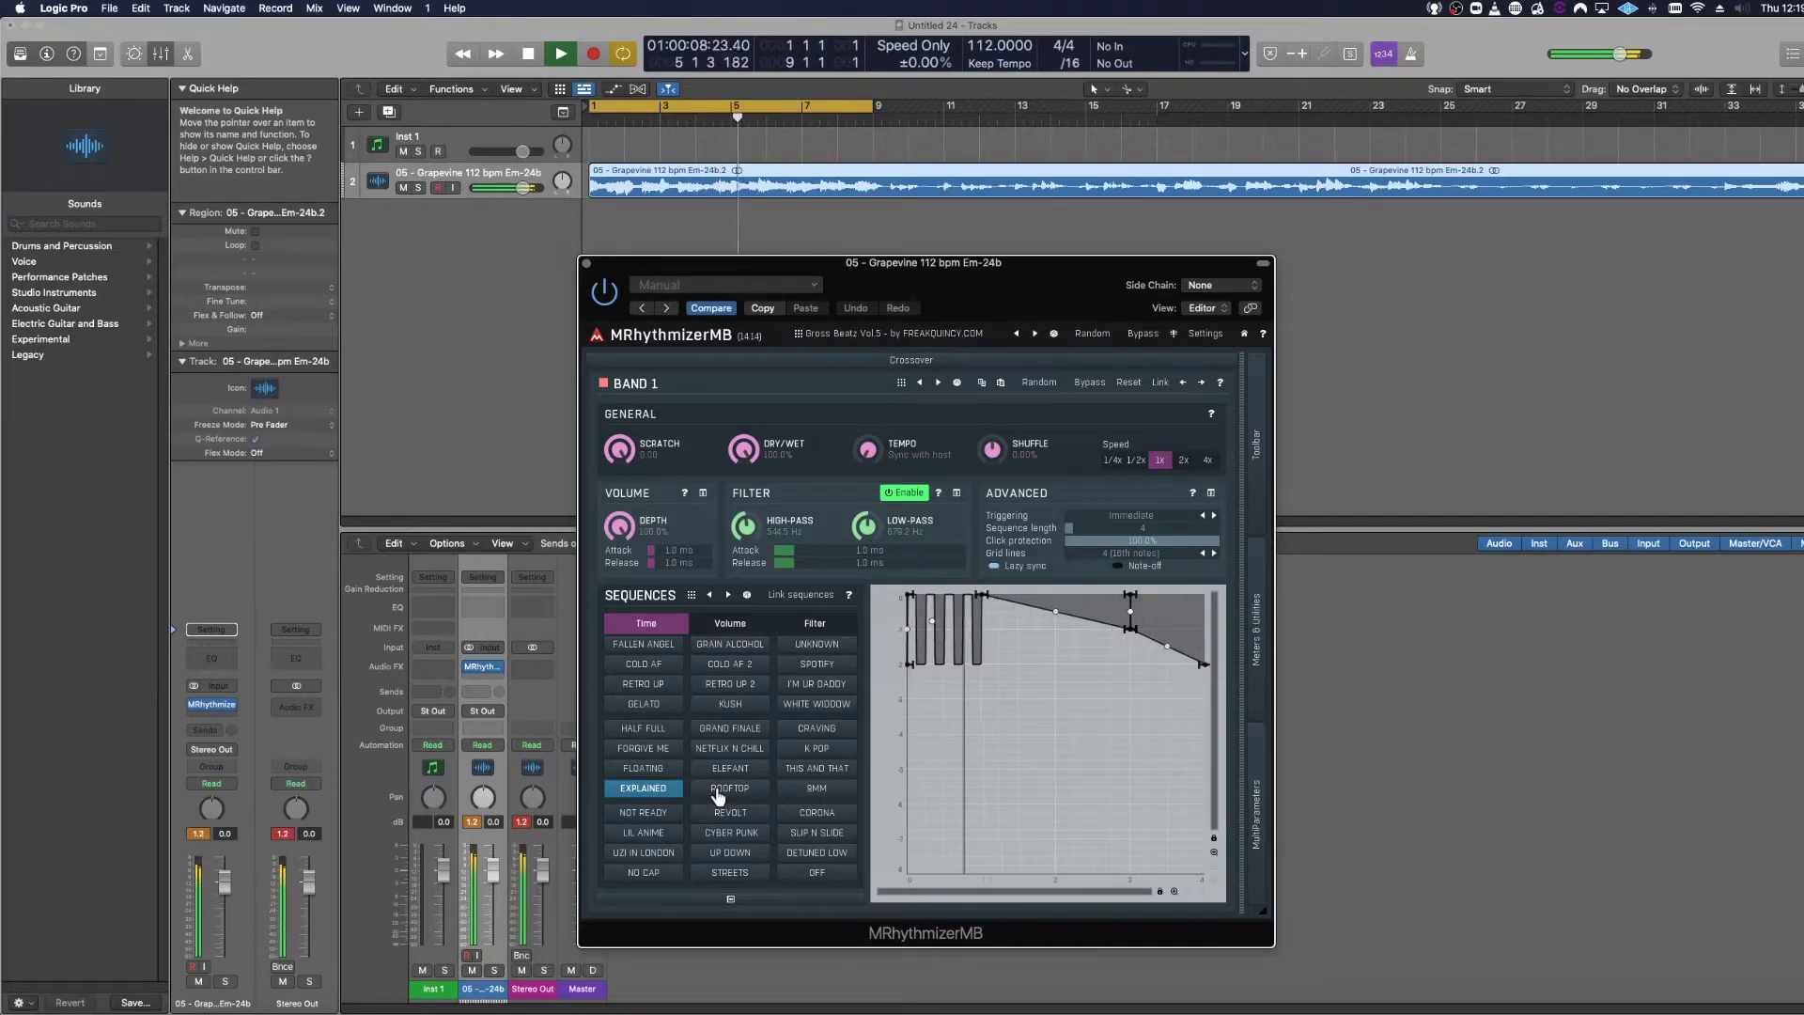
{"action": "left_click", "coordinate": [732, 792]}
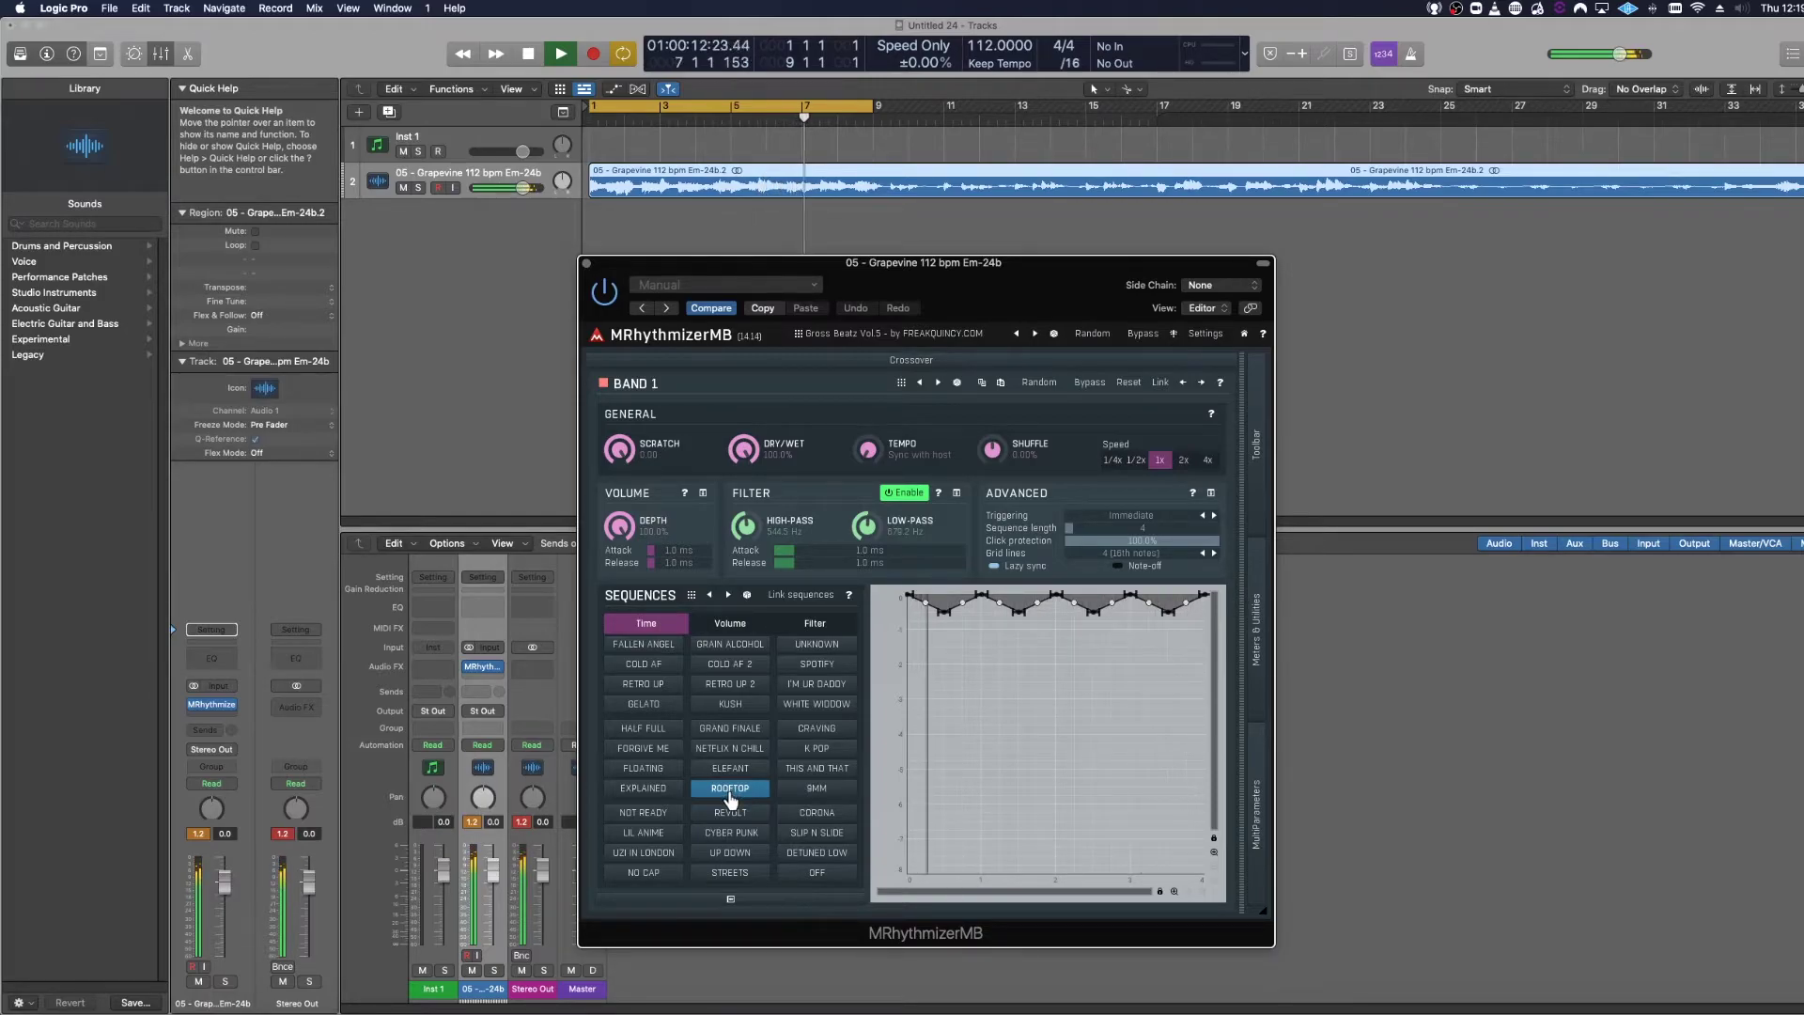
{"action": "left_click", "coordinate": [805, 790]}
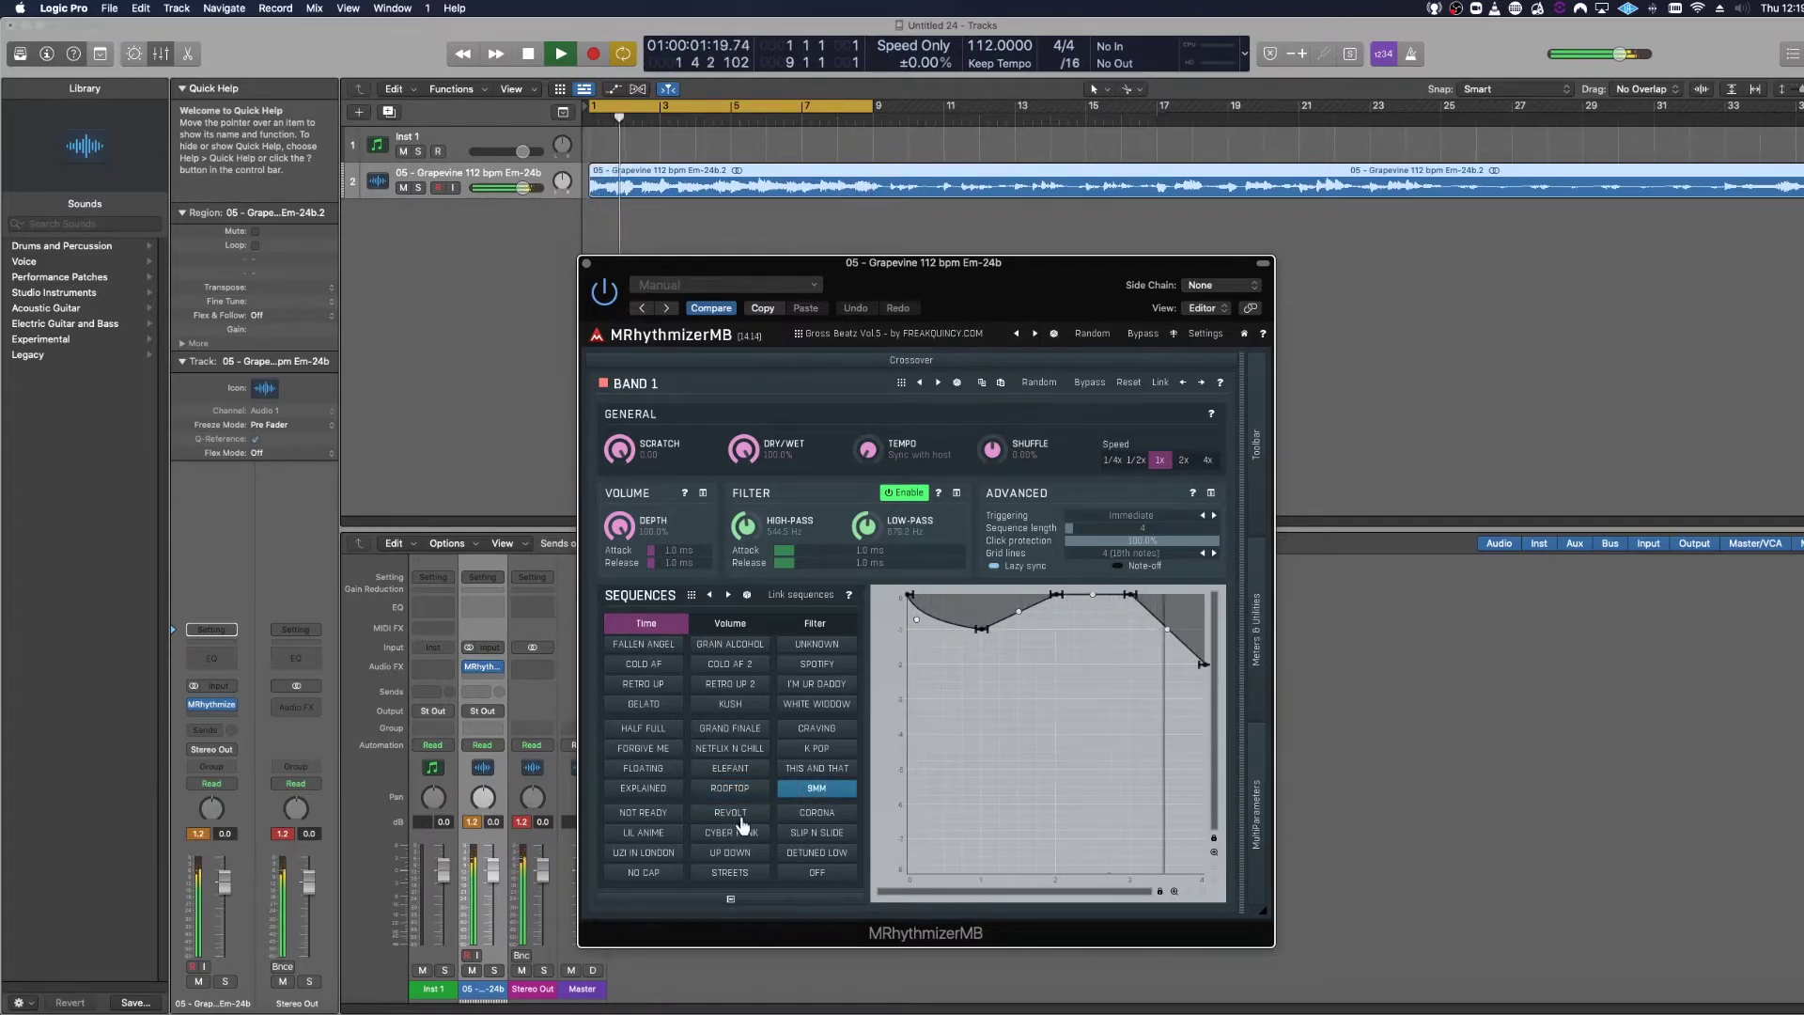
- Audition the NOT READY, REVOLT, CORONA, LIL ANIME, CYBER PUNK and SLIP N SLIDE time sequences on the playing loop
{"action": "left_click", "coordinate": [662, 814]}
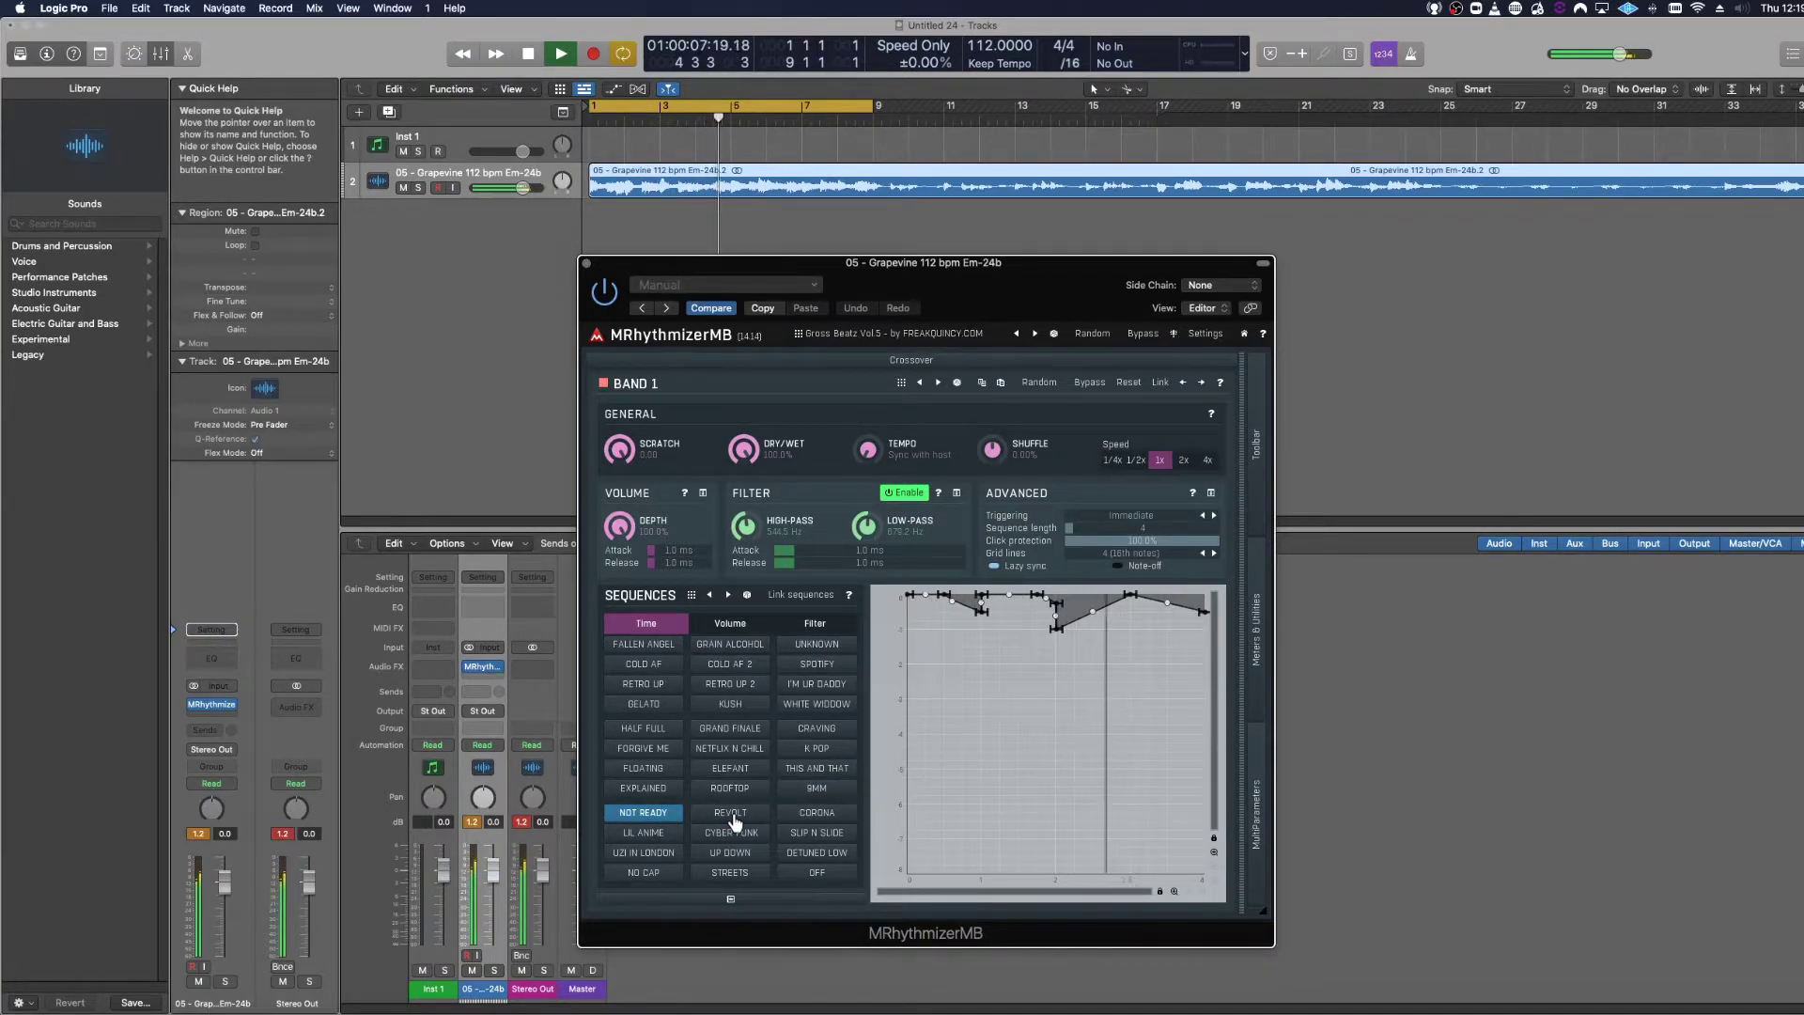
{"action": "left_click", "coordinate": [736, 817]}
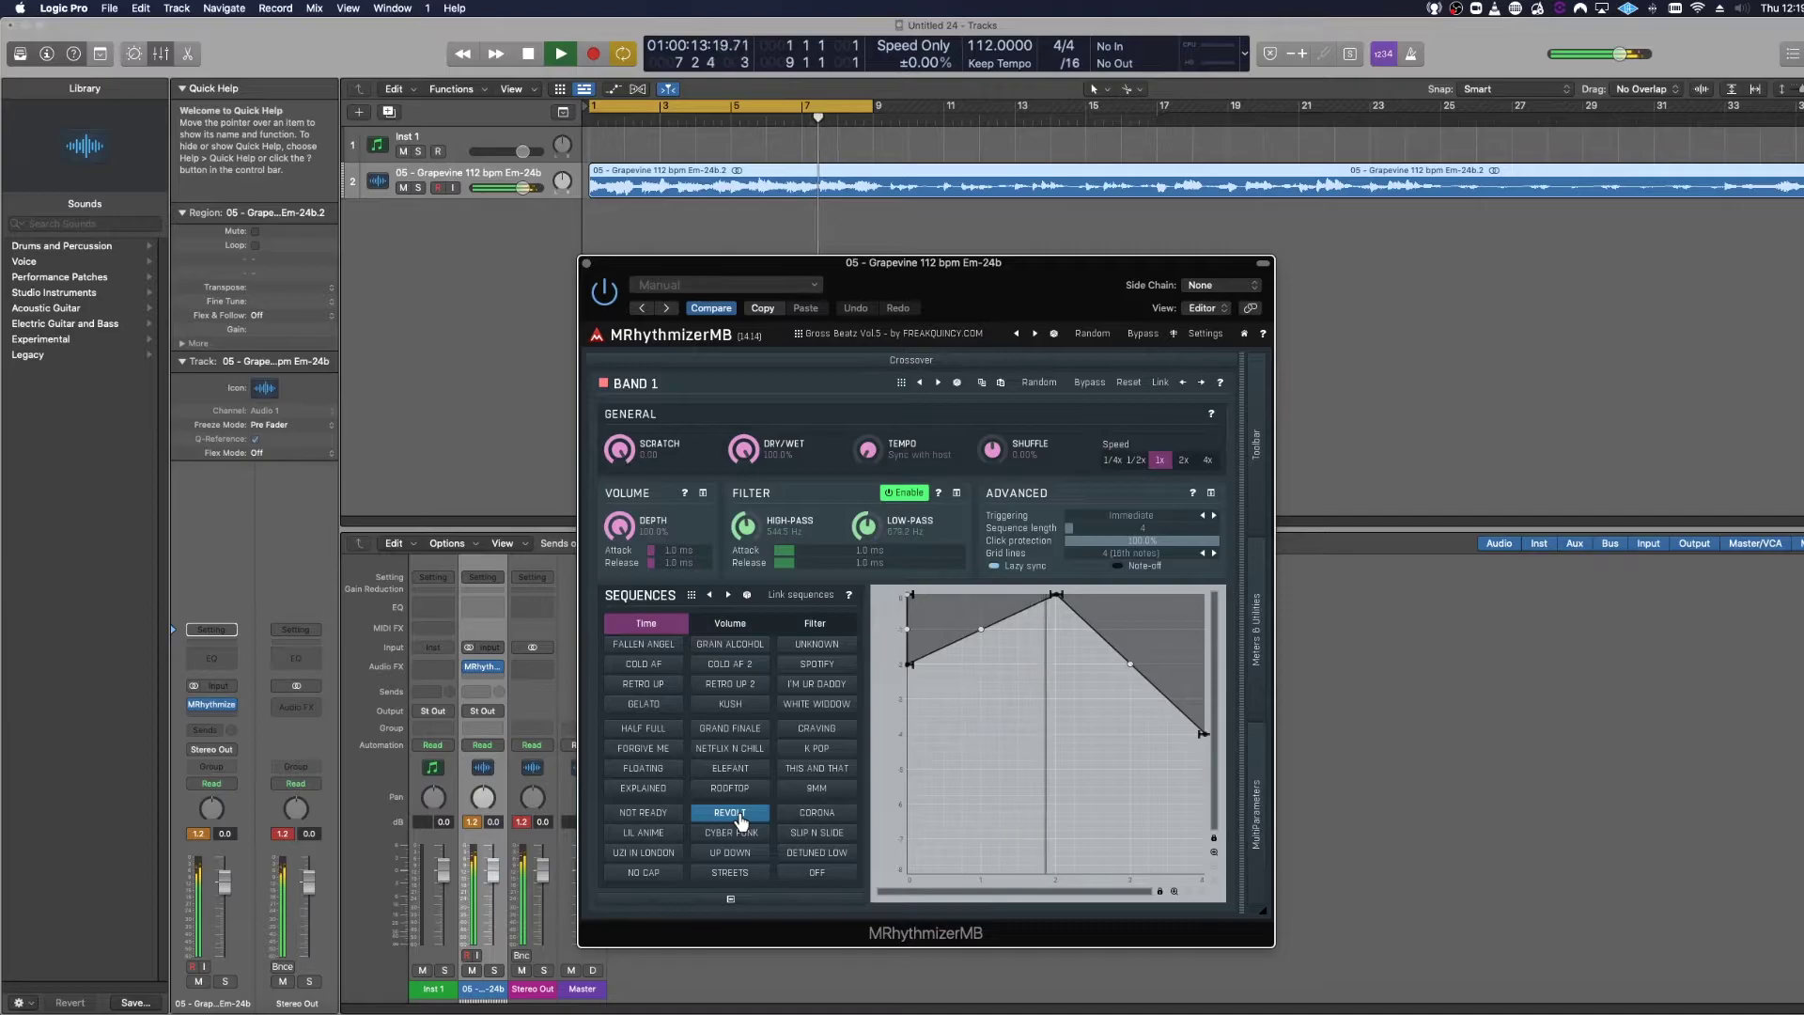
{"action": "left_click", "coordinate": [802, 817]}
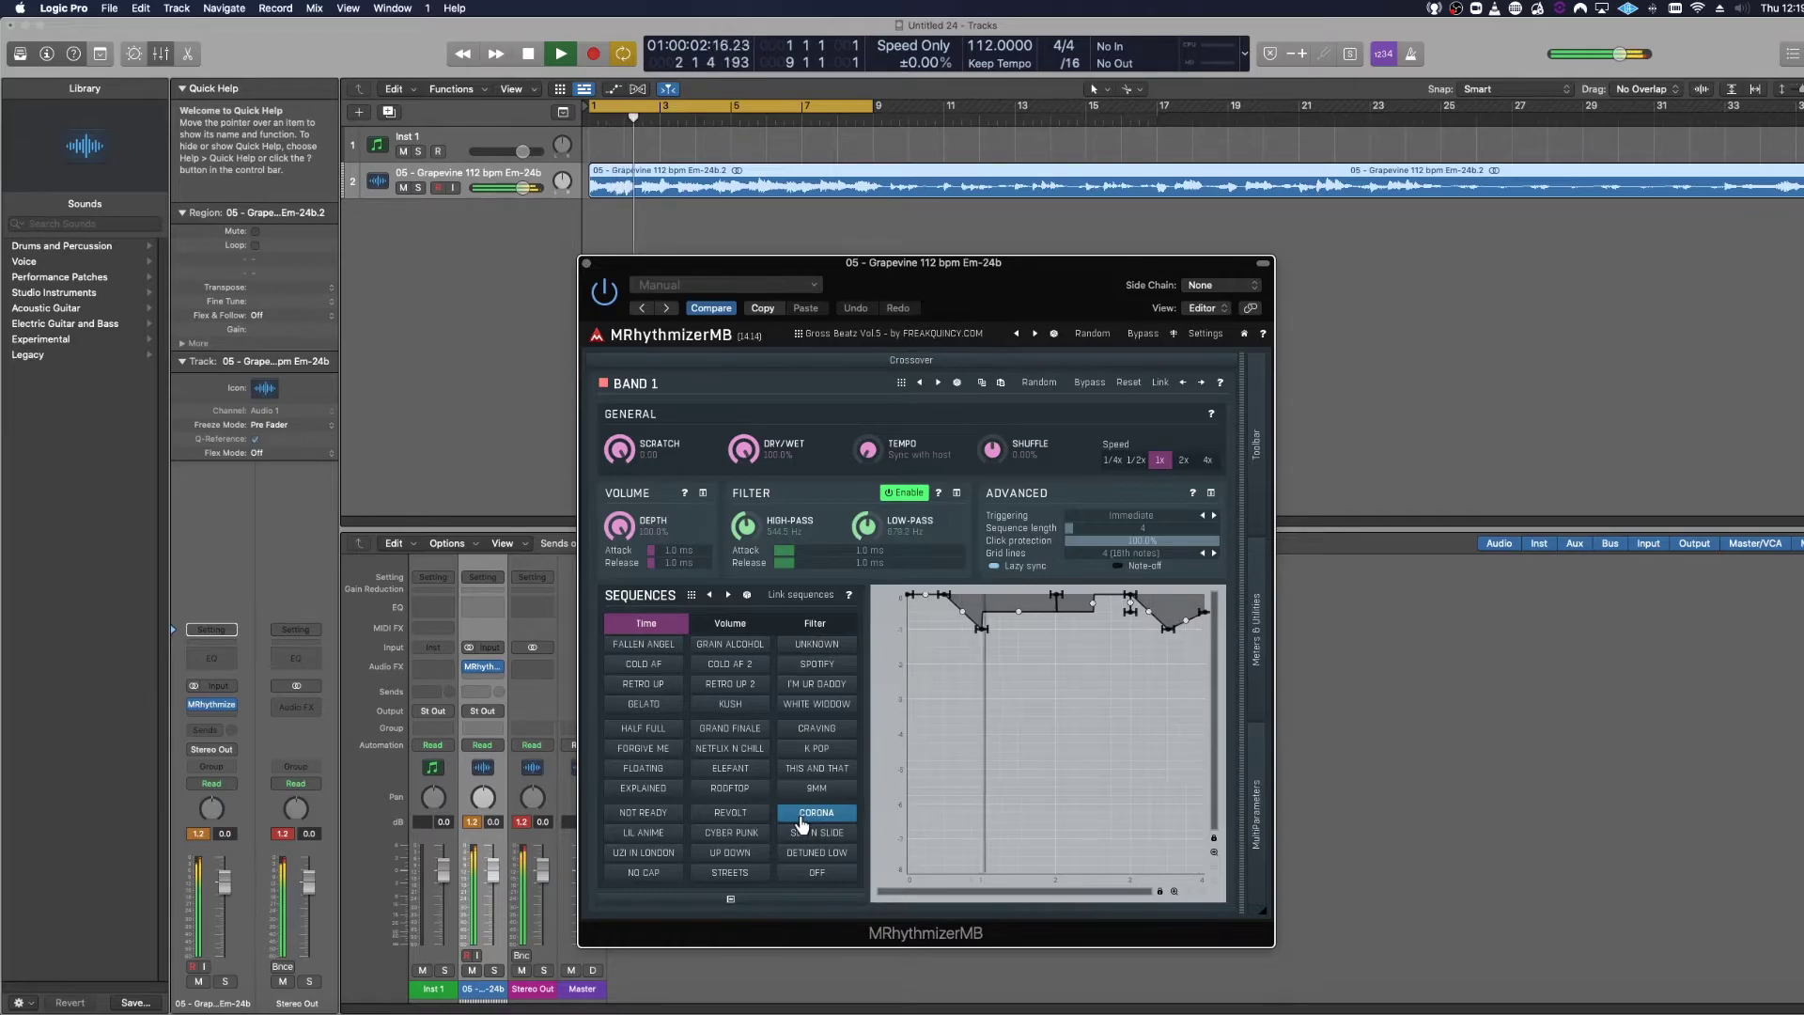
{"action": "left_click", "coordinate": [661, 836]}
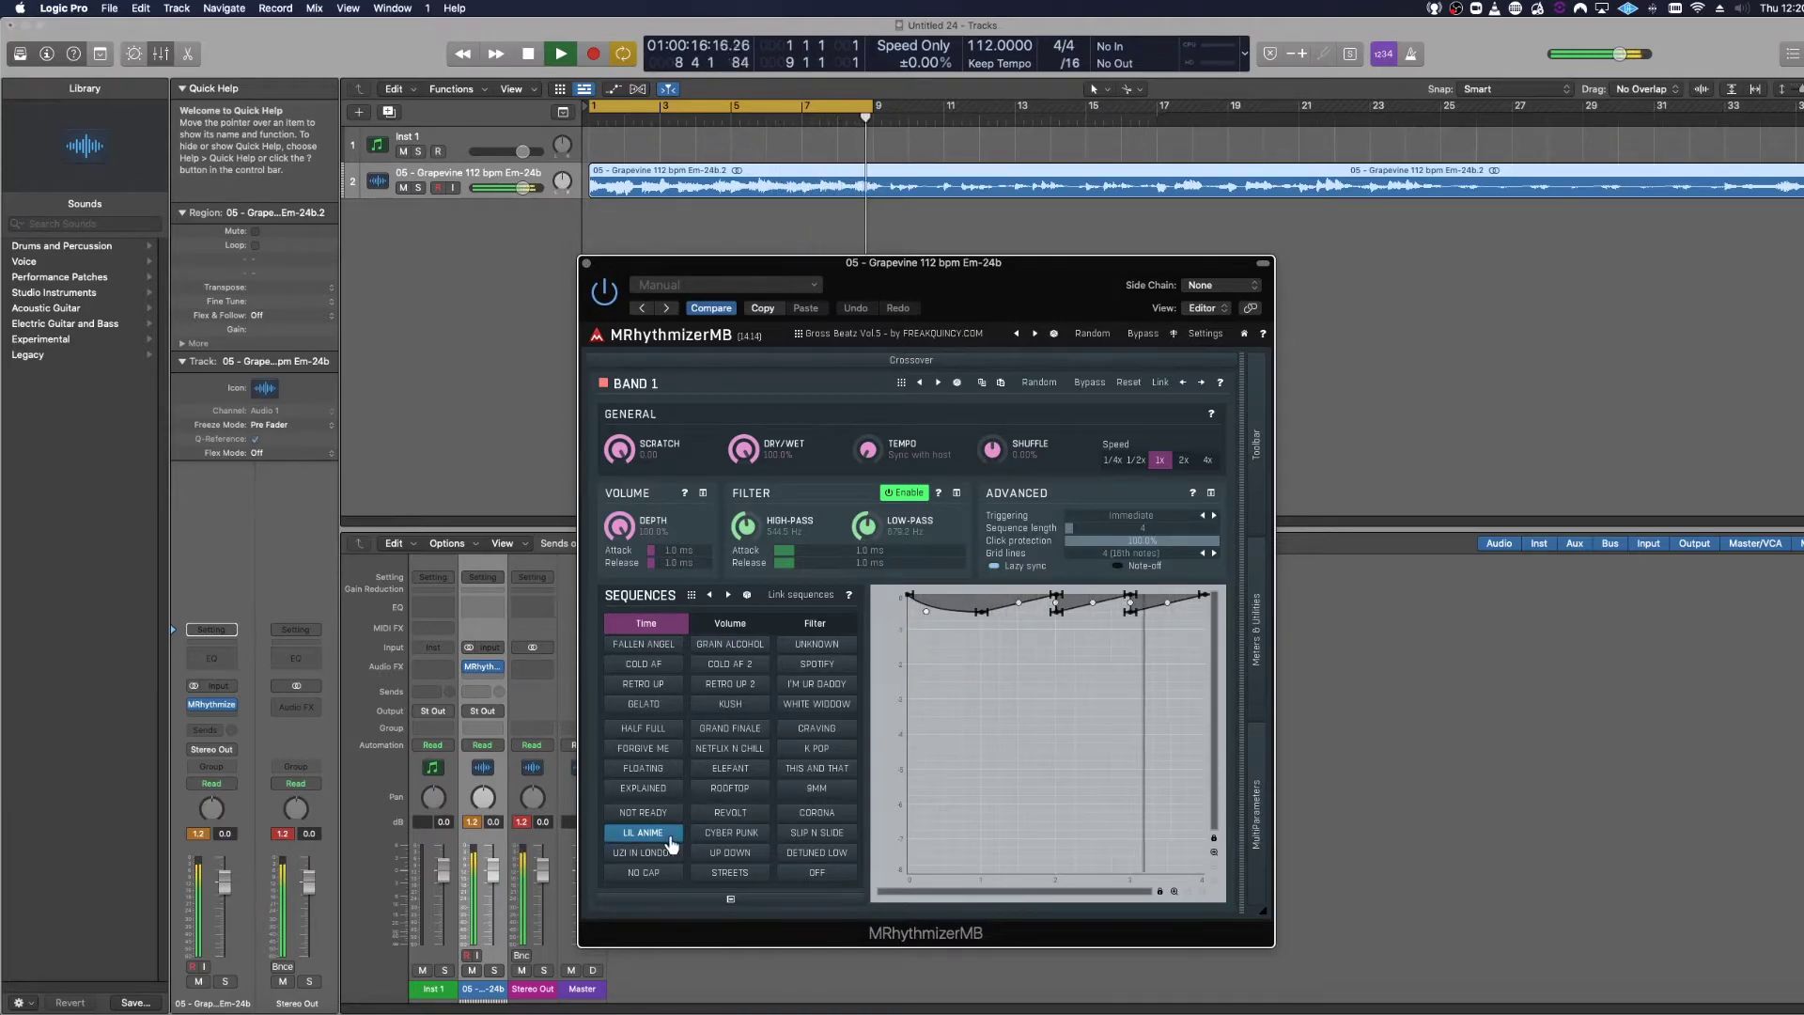
{"action": "left_click", "coordinate": [733, 835]}
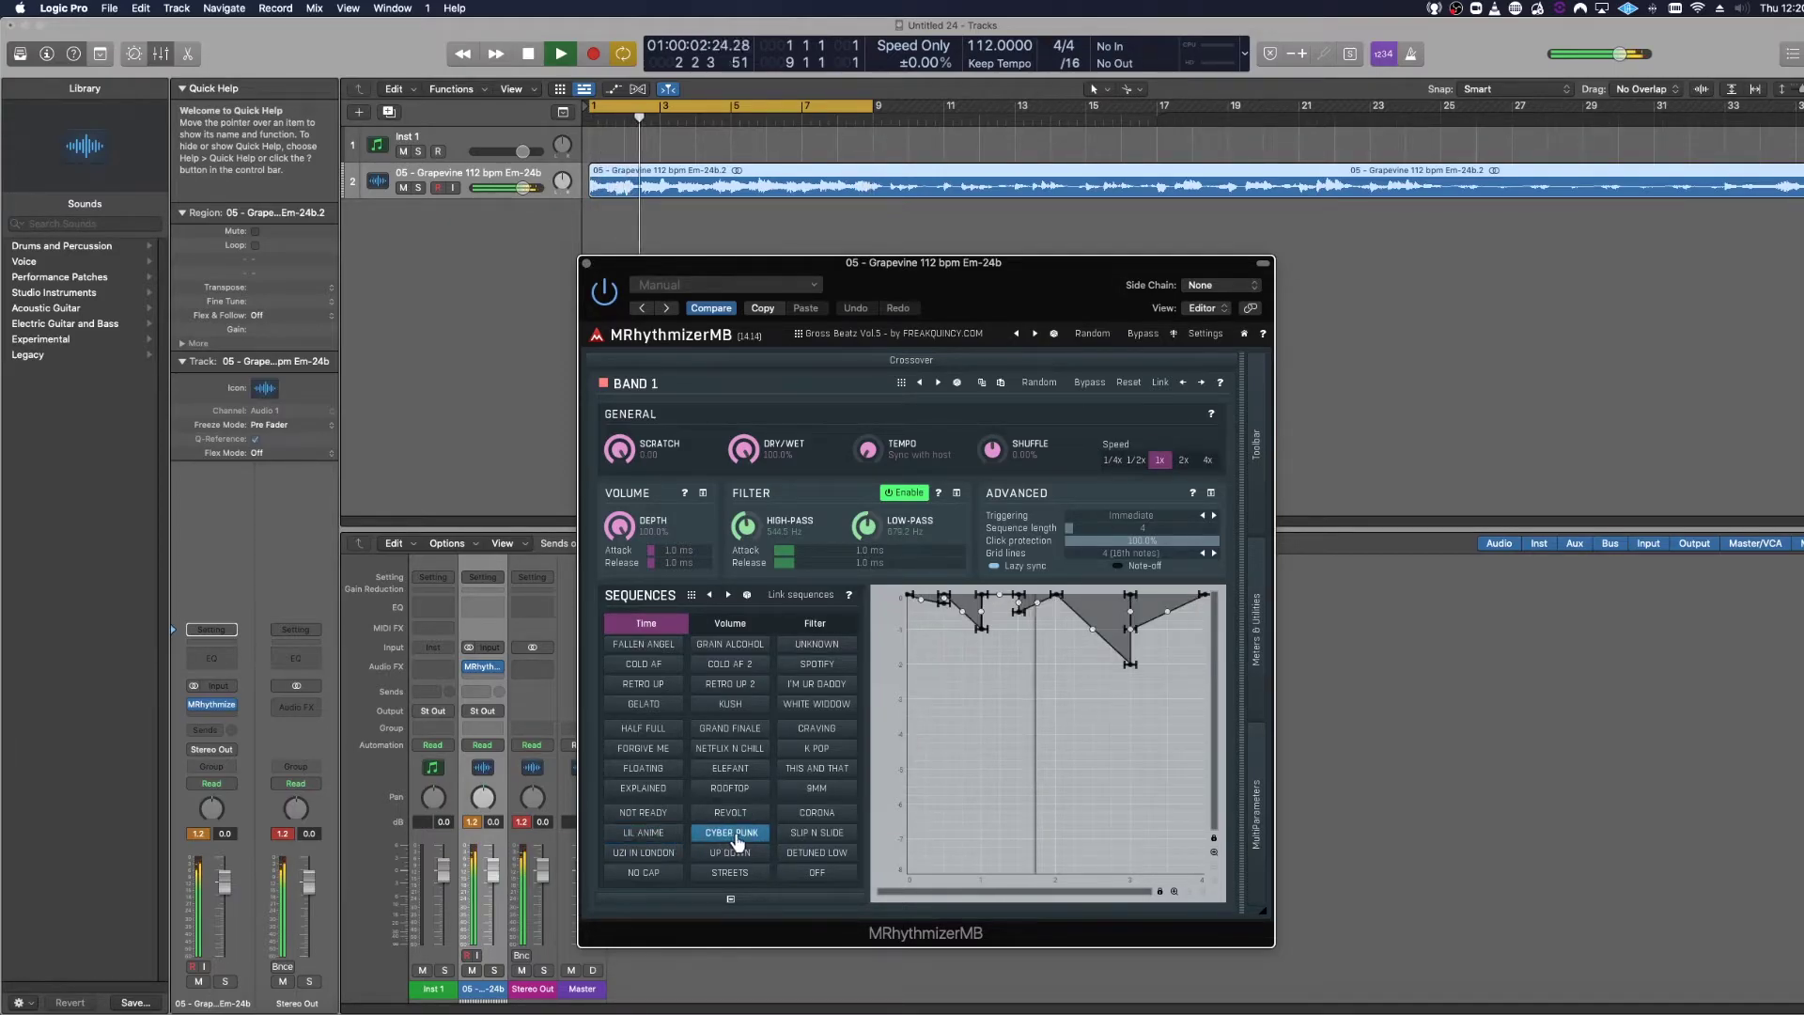
{"action": "left_click", "coordinate": [796, 834]}
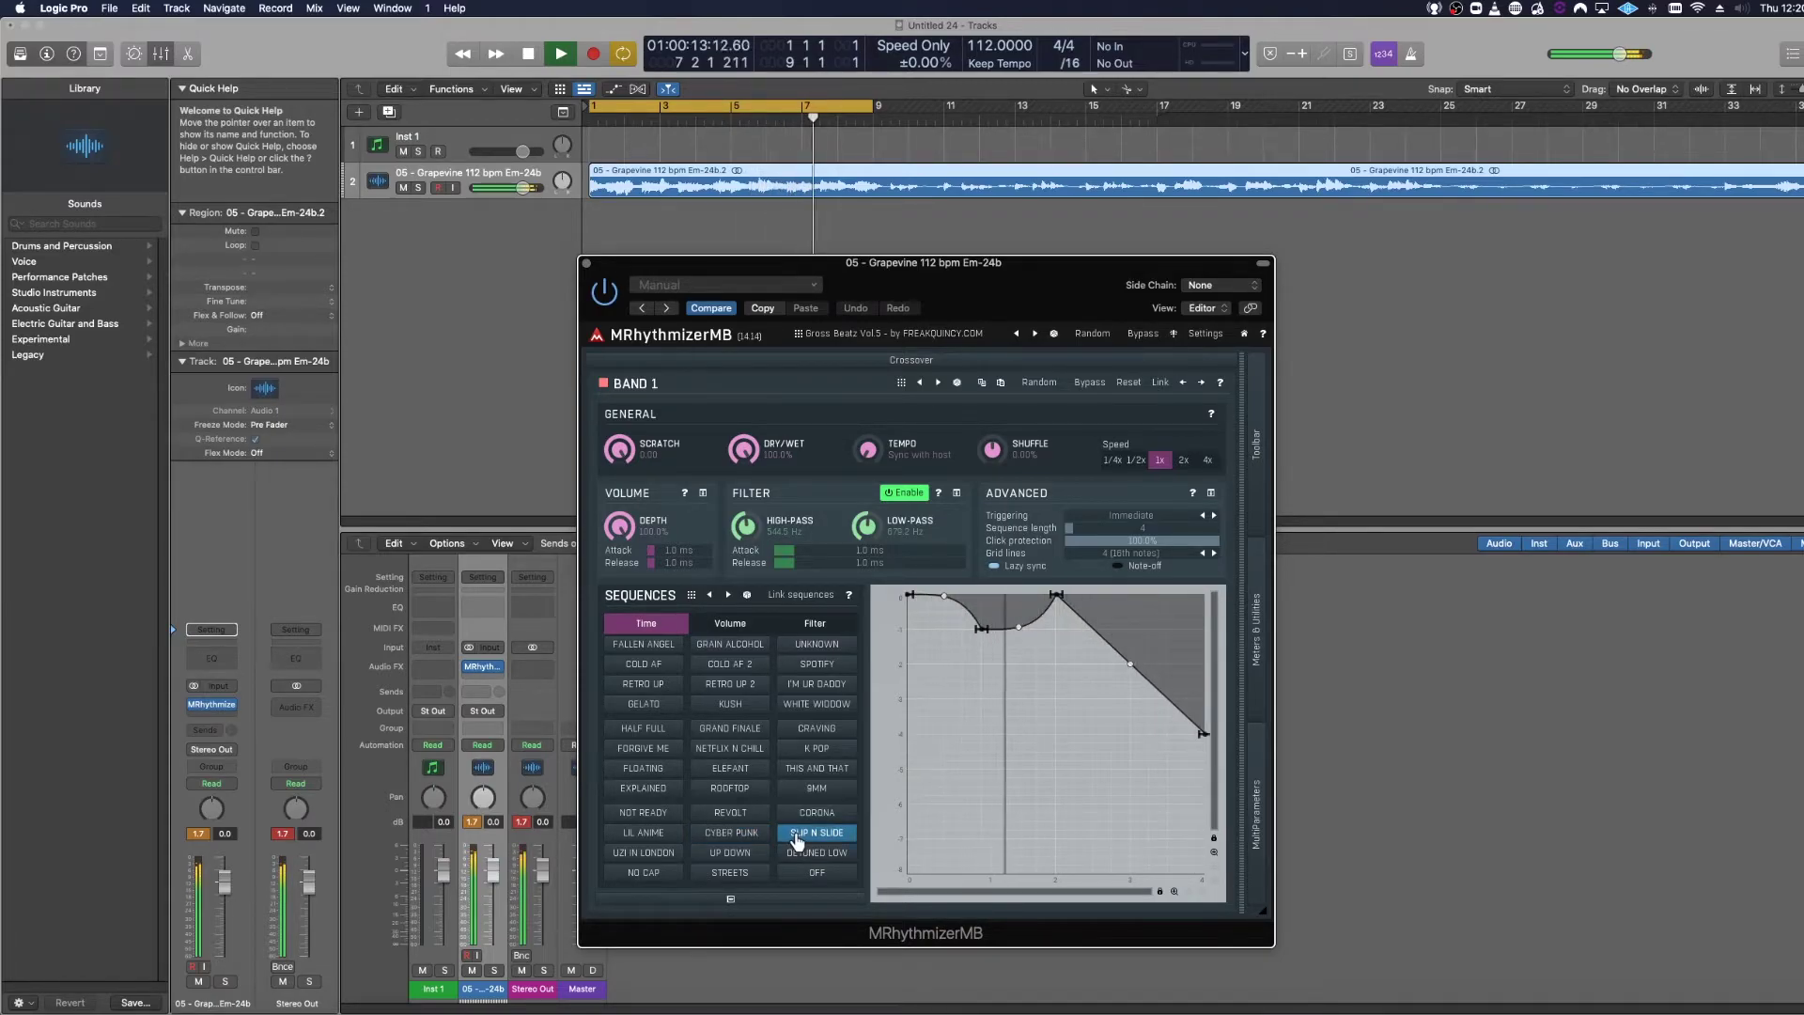
- Audition the UZI IN LONDON, UP DOWN, DETUNED LOW, NO CAP and STREETS time sequences on the playing loop
{"action": "left_click", "coordinate": [645, 856]}
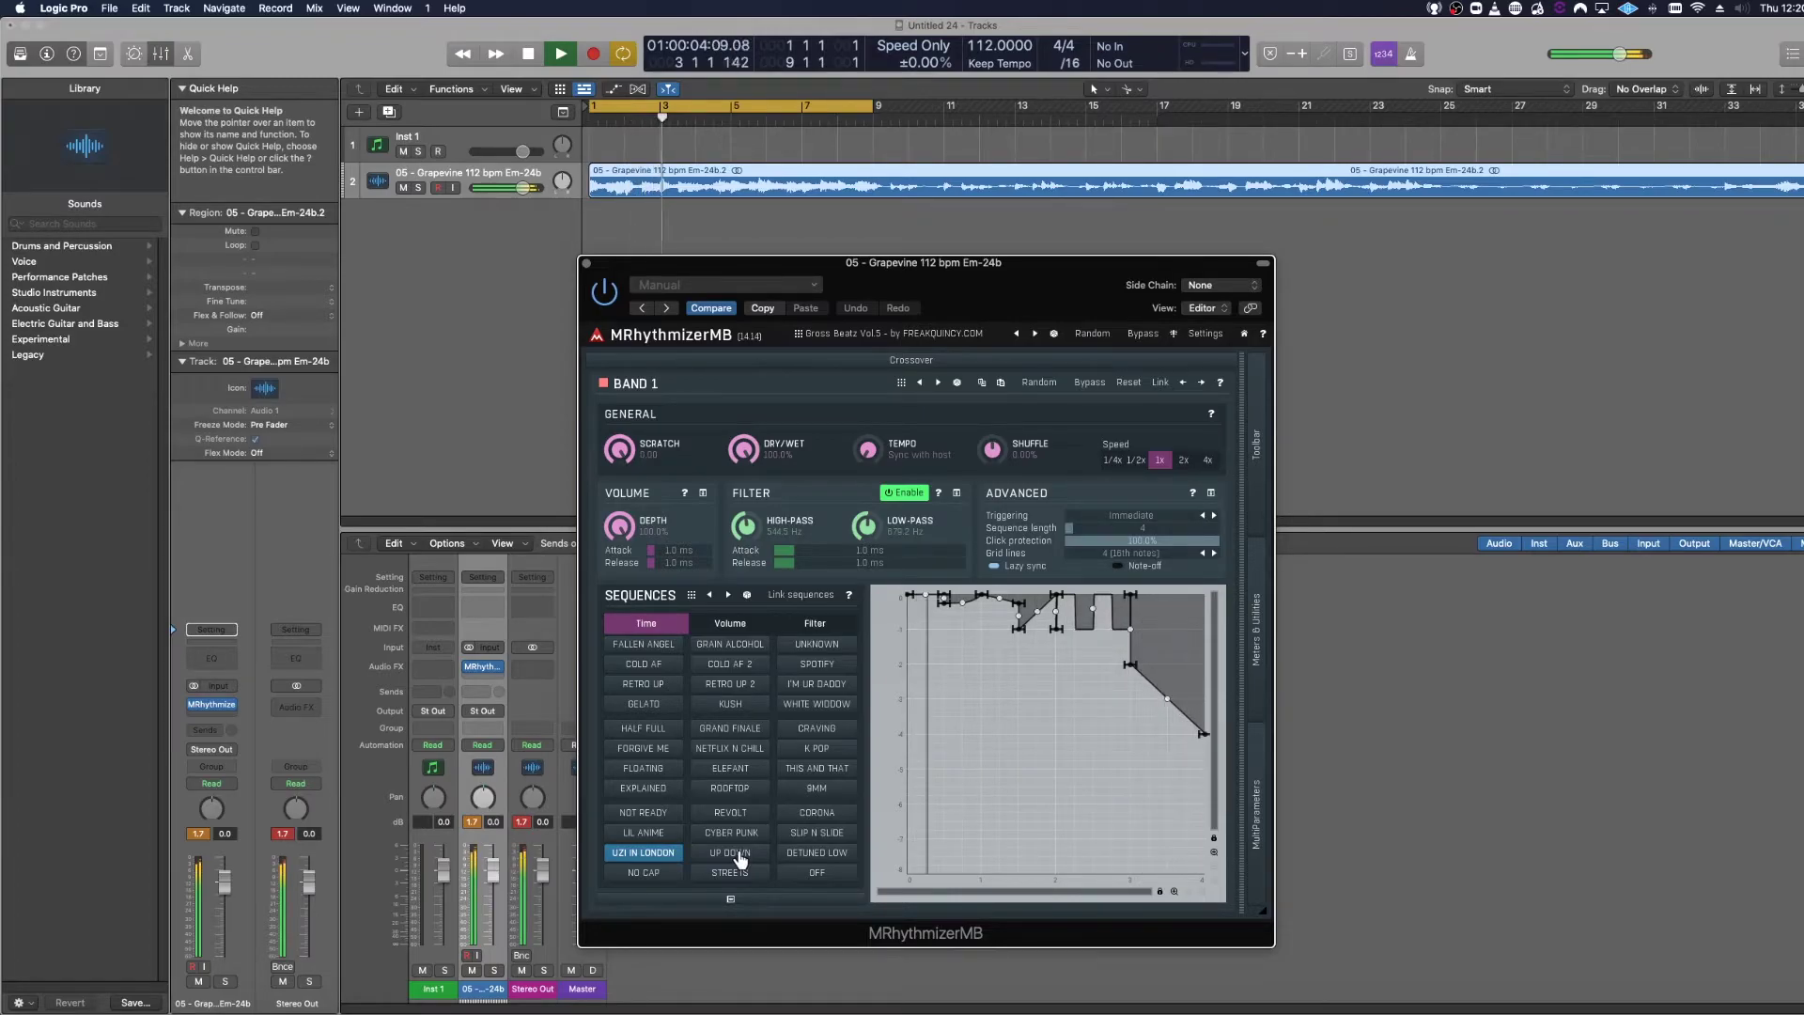
{"action": "left_click", "coordinate": [742, 857]}
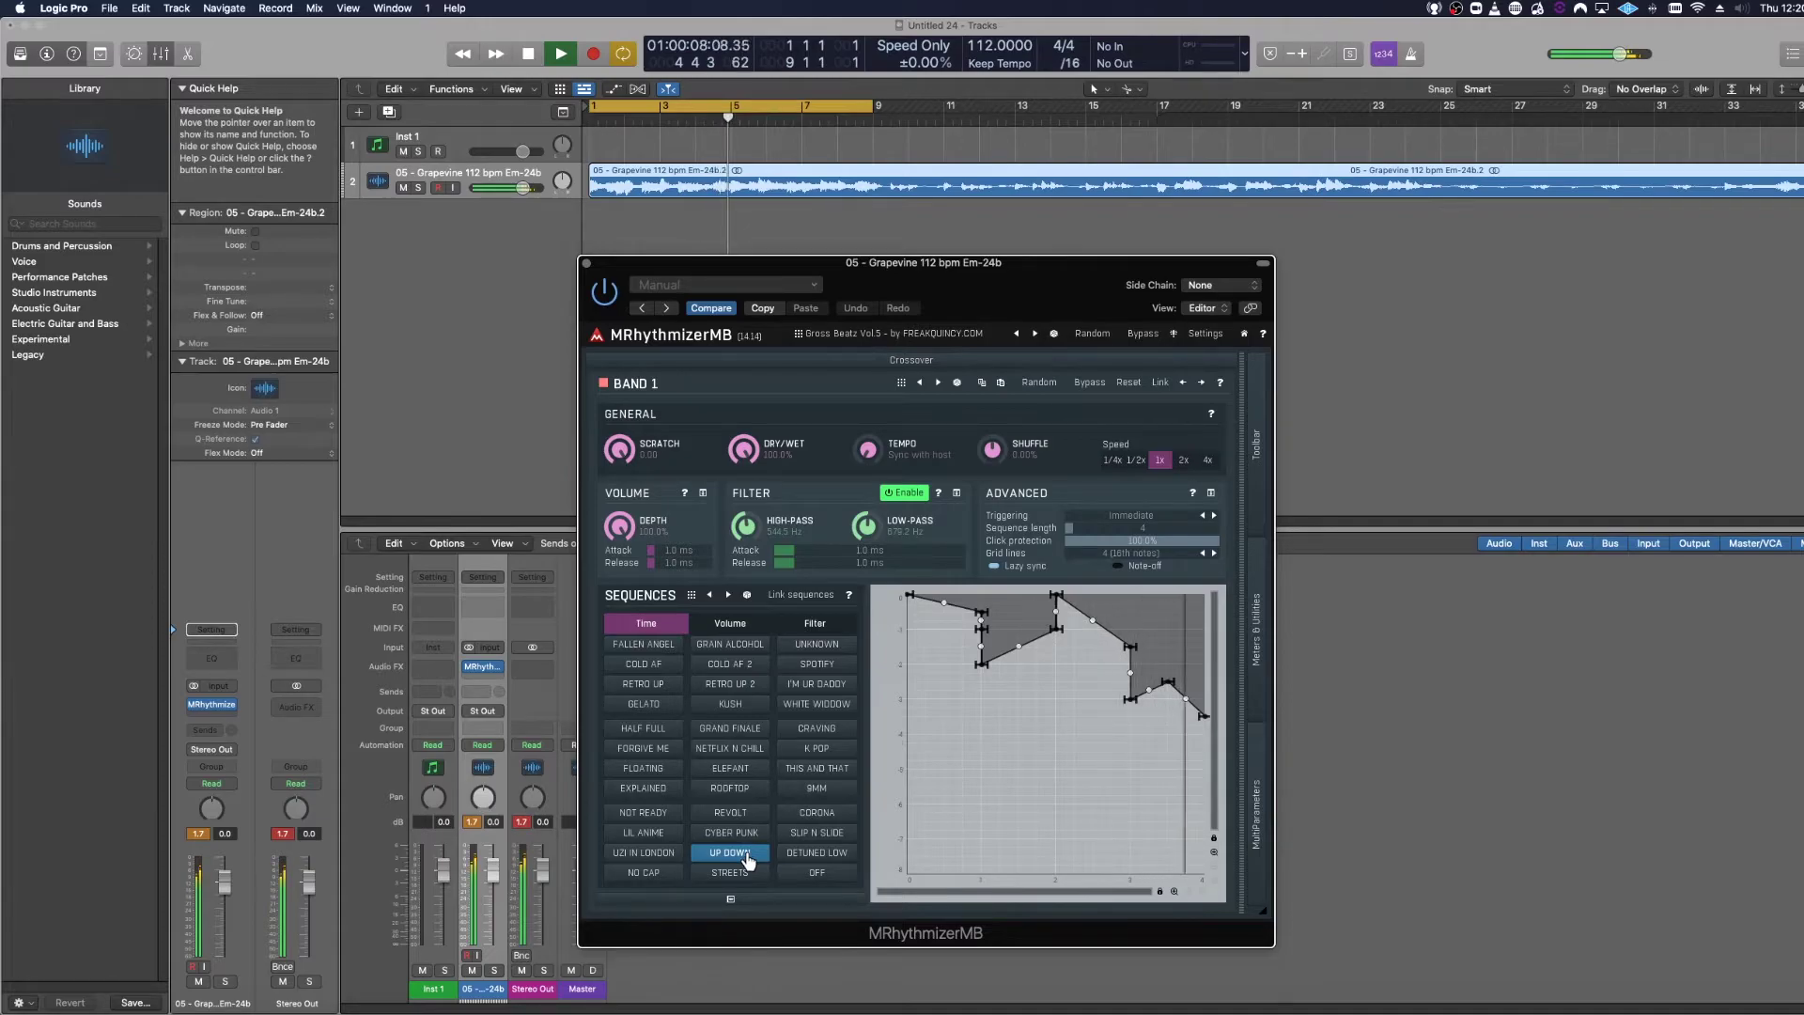
{"action": "left_click", "coordinate": [803, 855]}
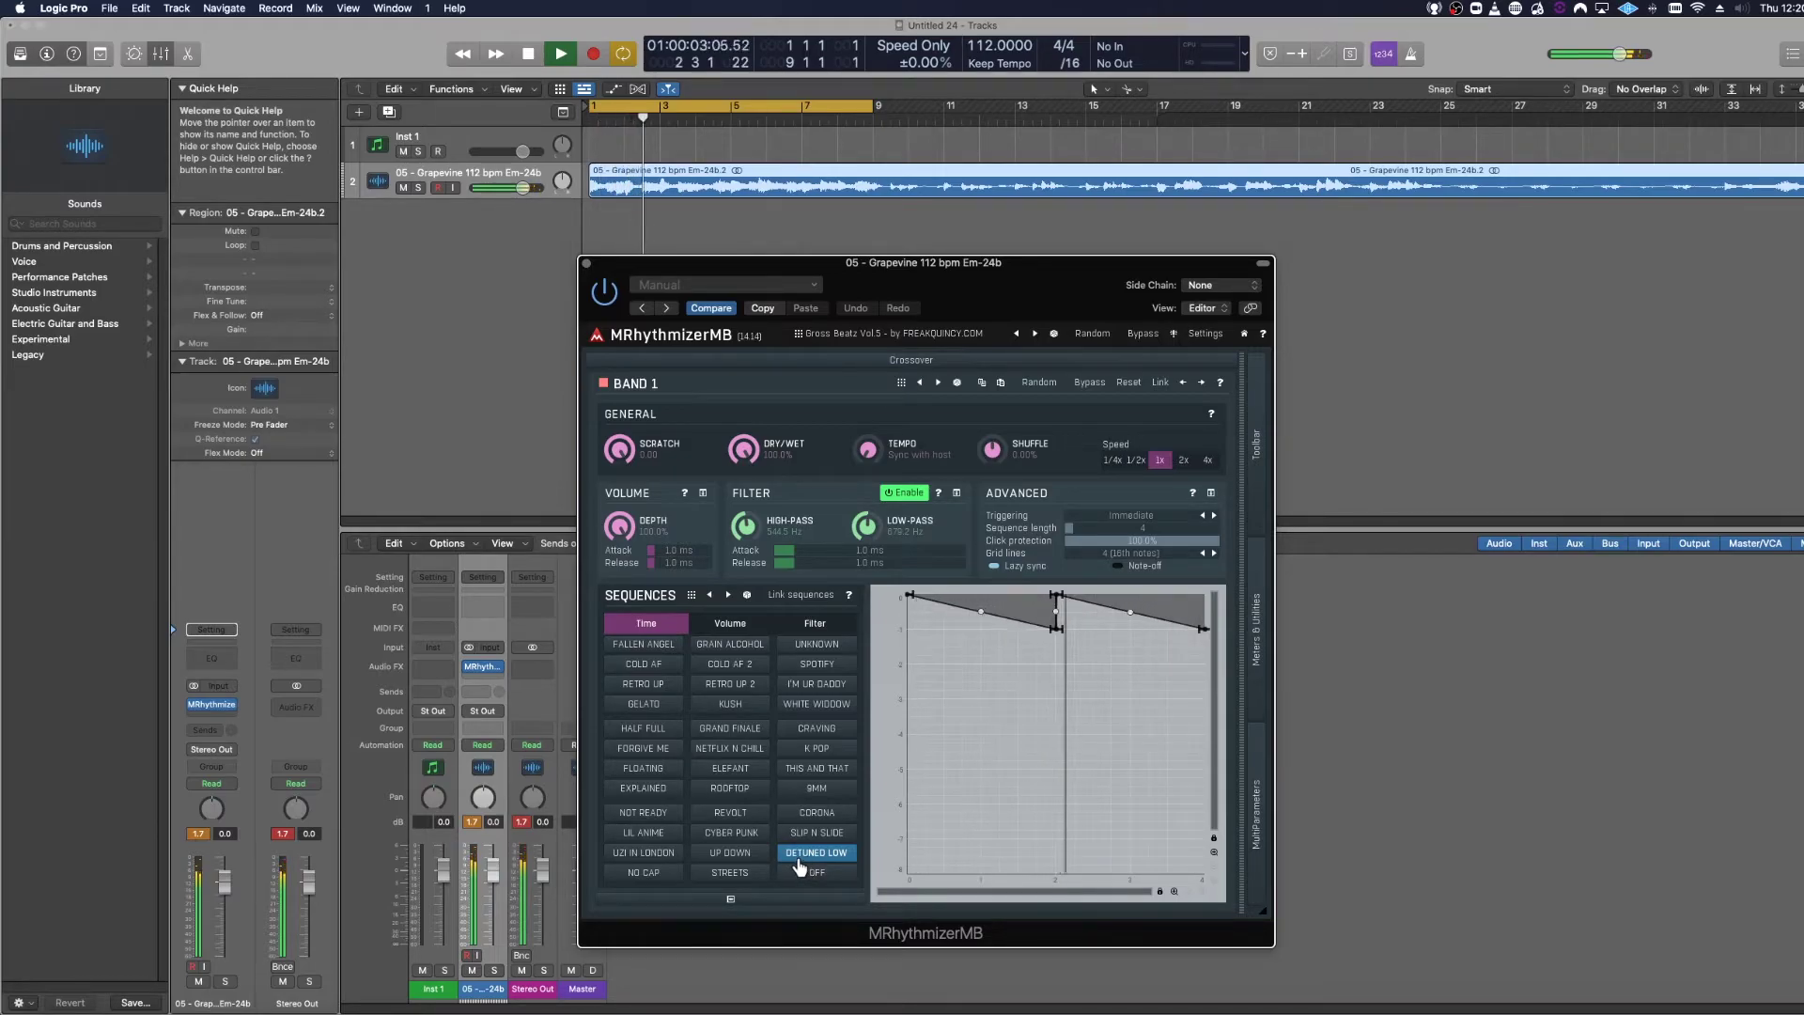
{"action": "left_click", "coordinate": [664, 880]}
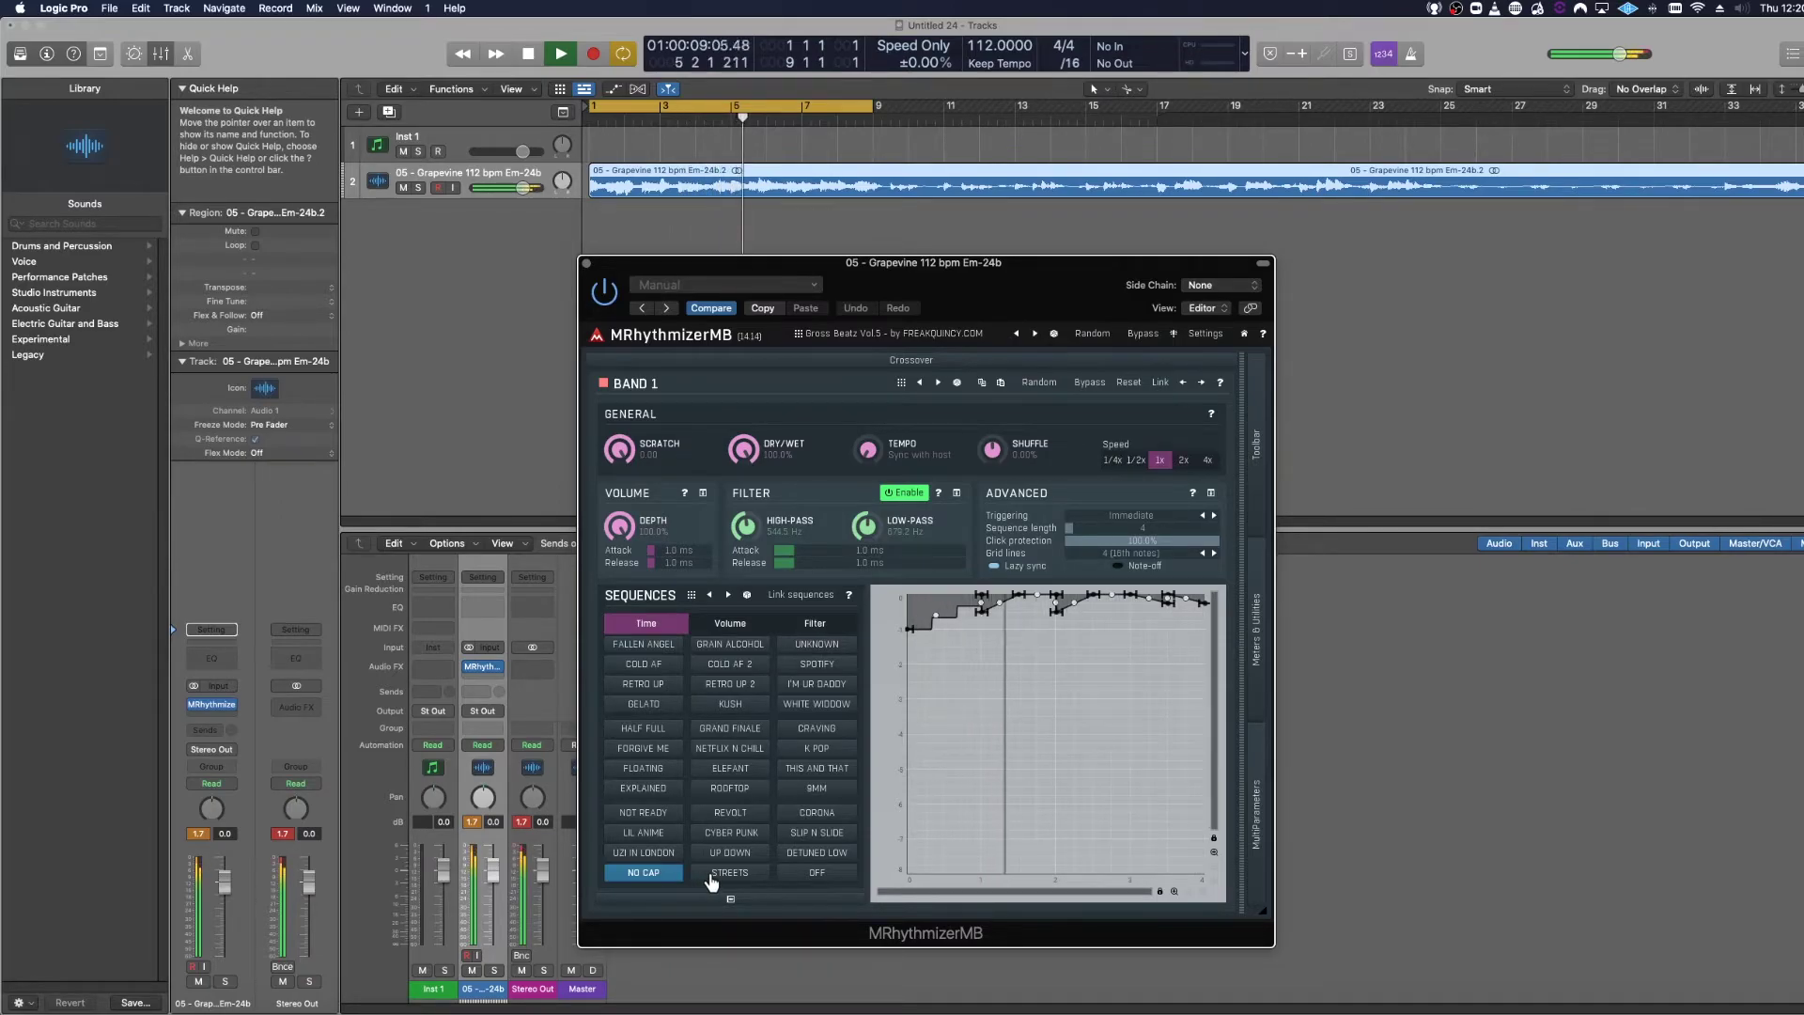
{"action": "left_click", "coordinate": [712, 874]}
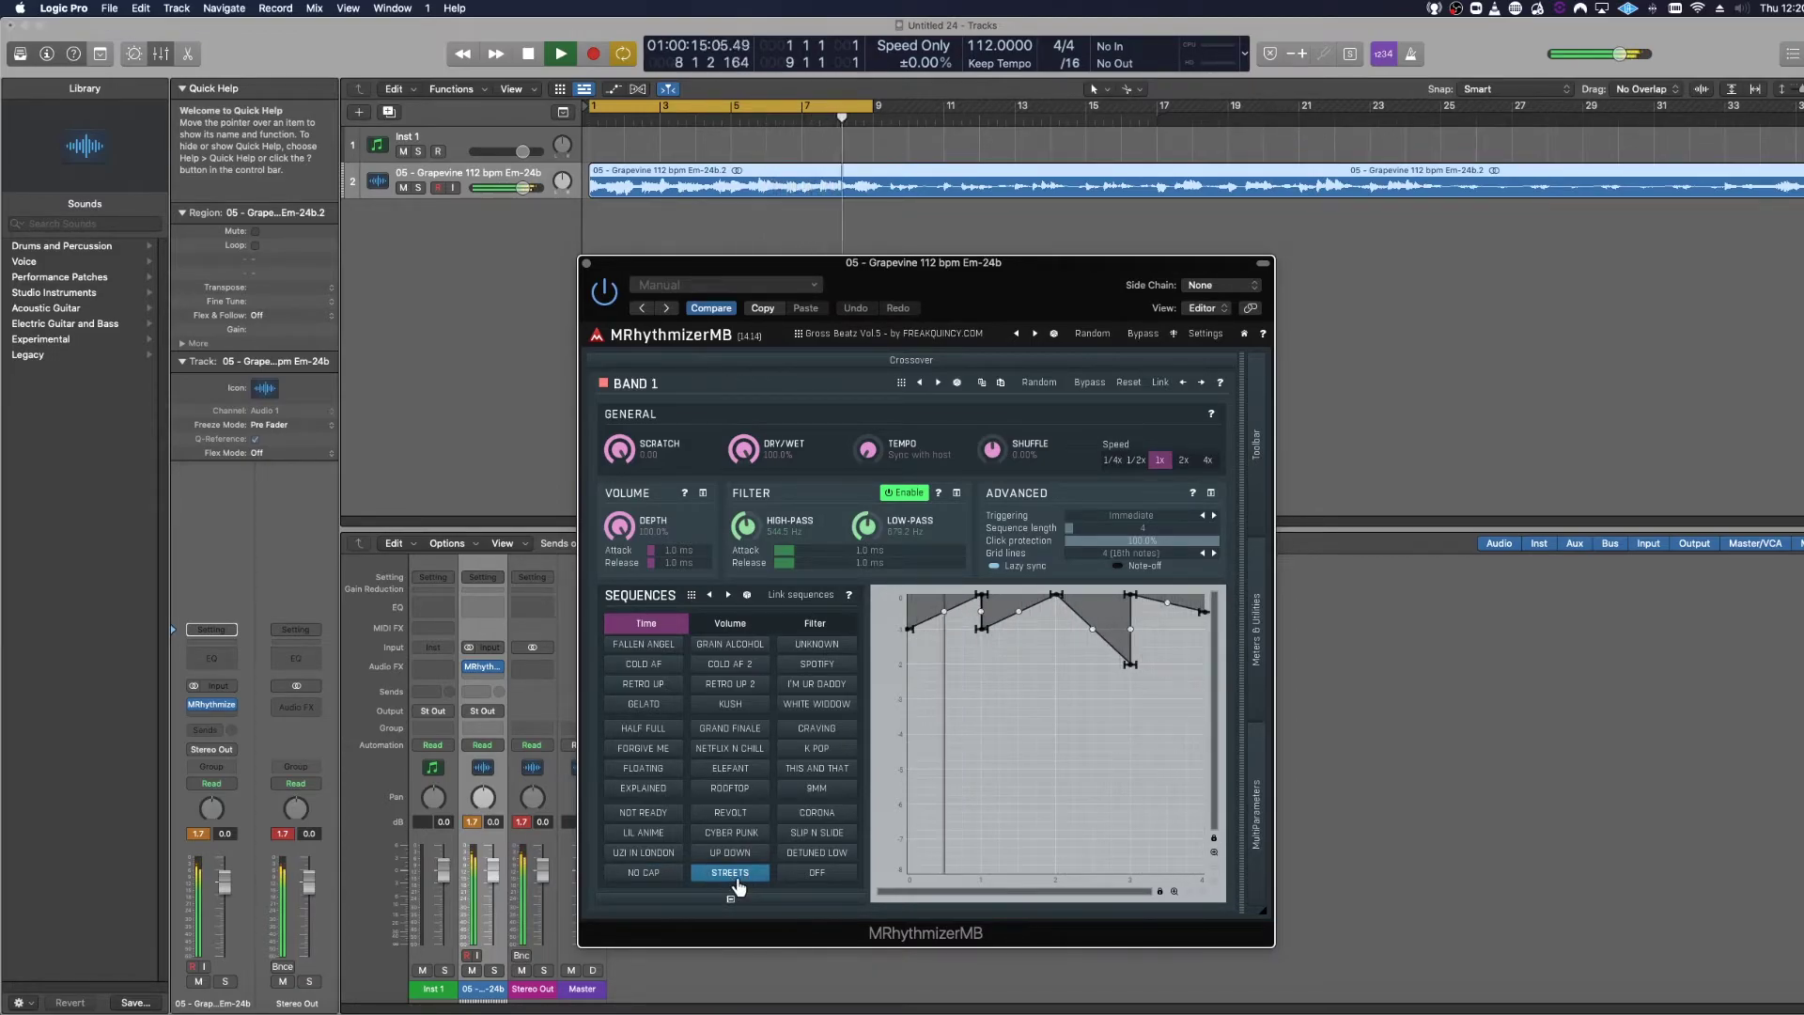
- Set the time sequence to OFF and show the Volume sequence list
{"action": "left_click", "coordinate": [808, 874]}
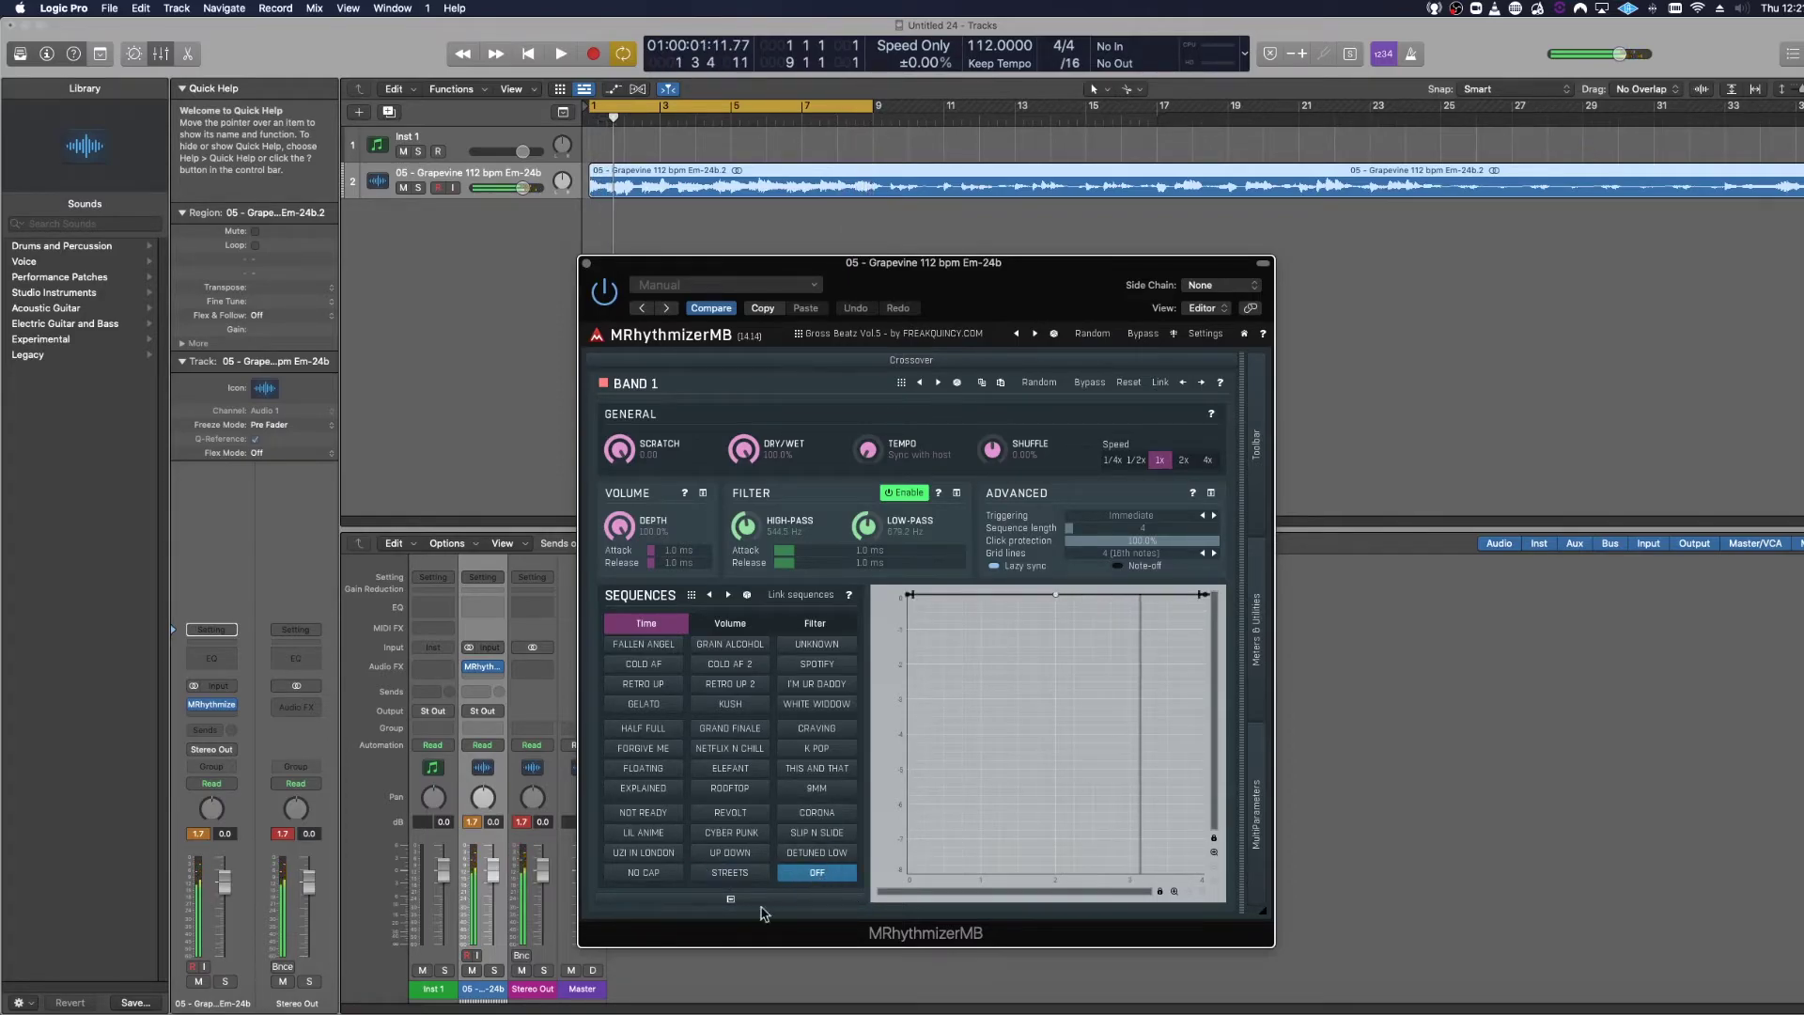
{"action": "left_click", "coordinate": [731, 625]}
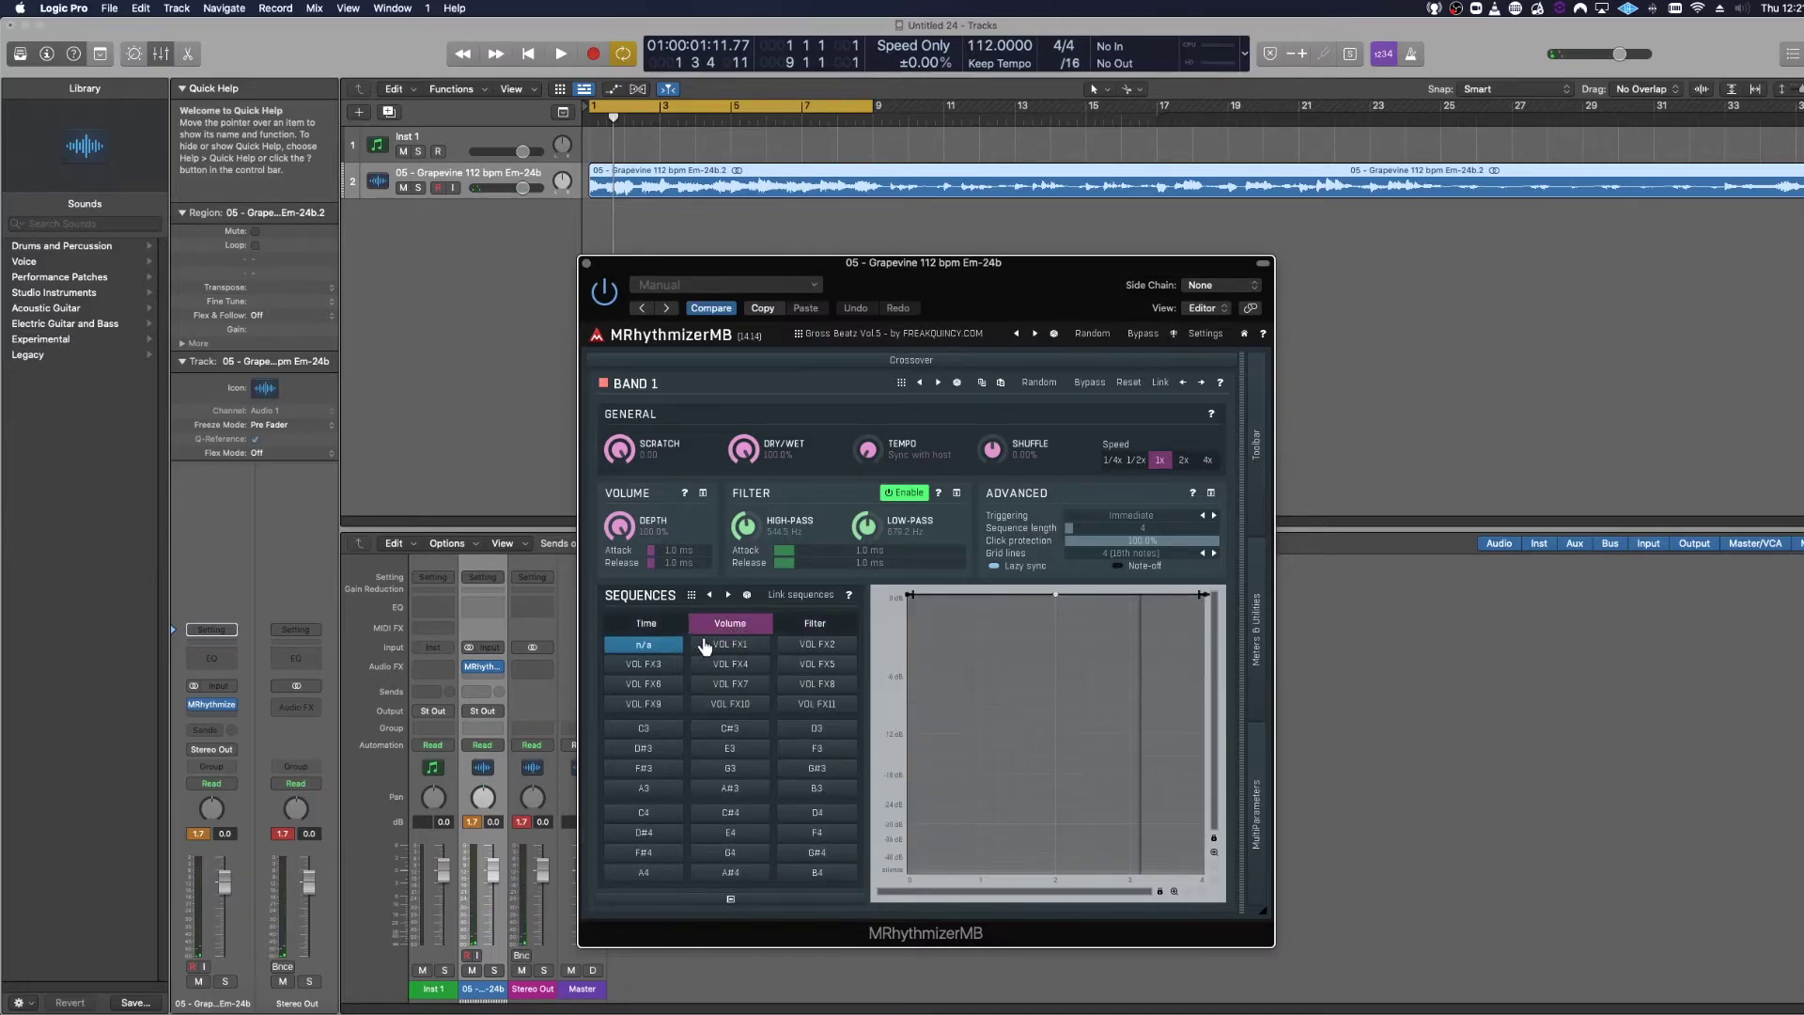
{"action": "left_click", "coordinate": [646, 624]}
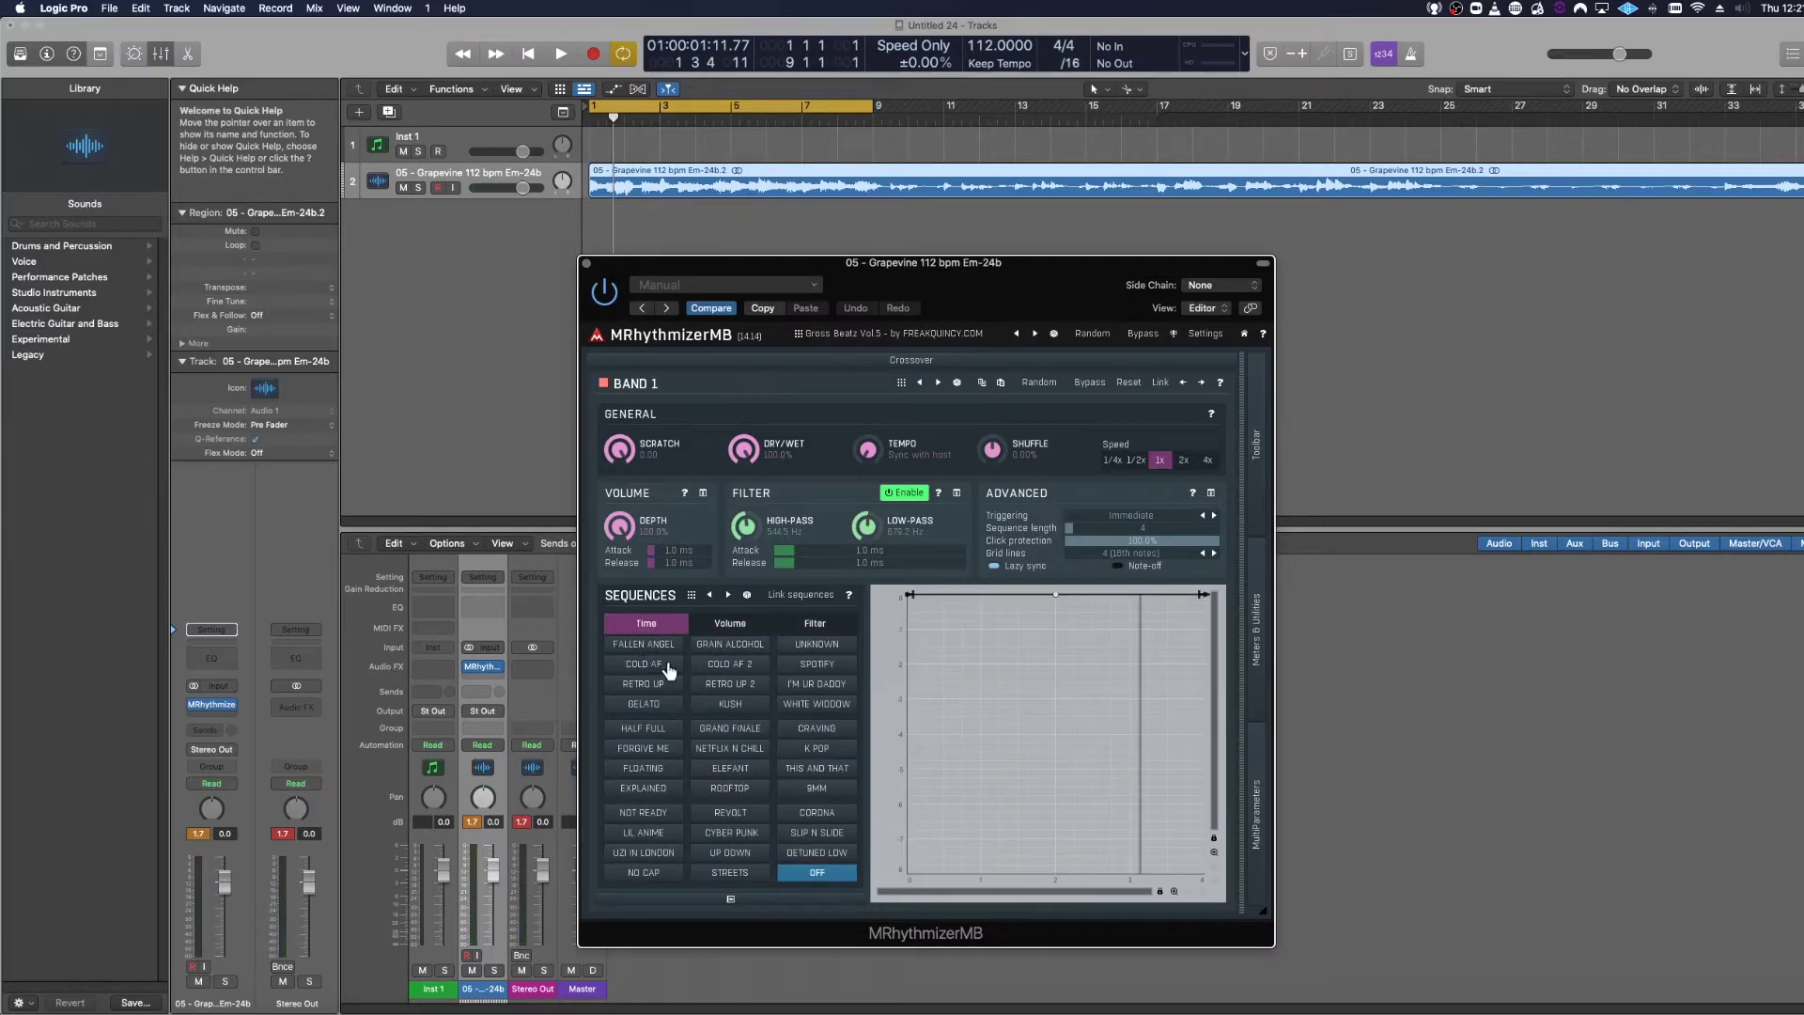
{"action": "left_click", "coordinate": [739, 628]}
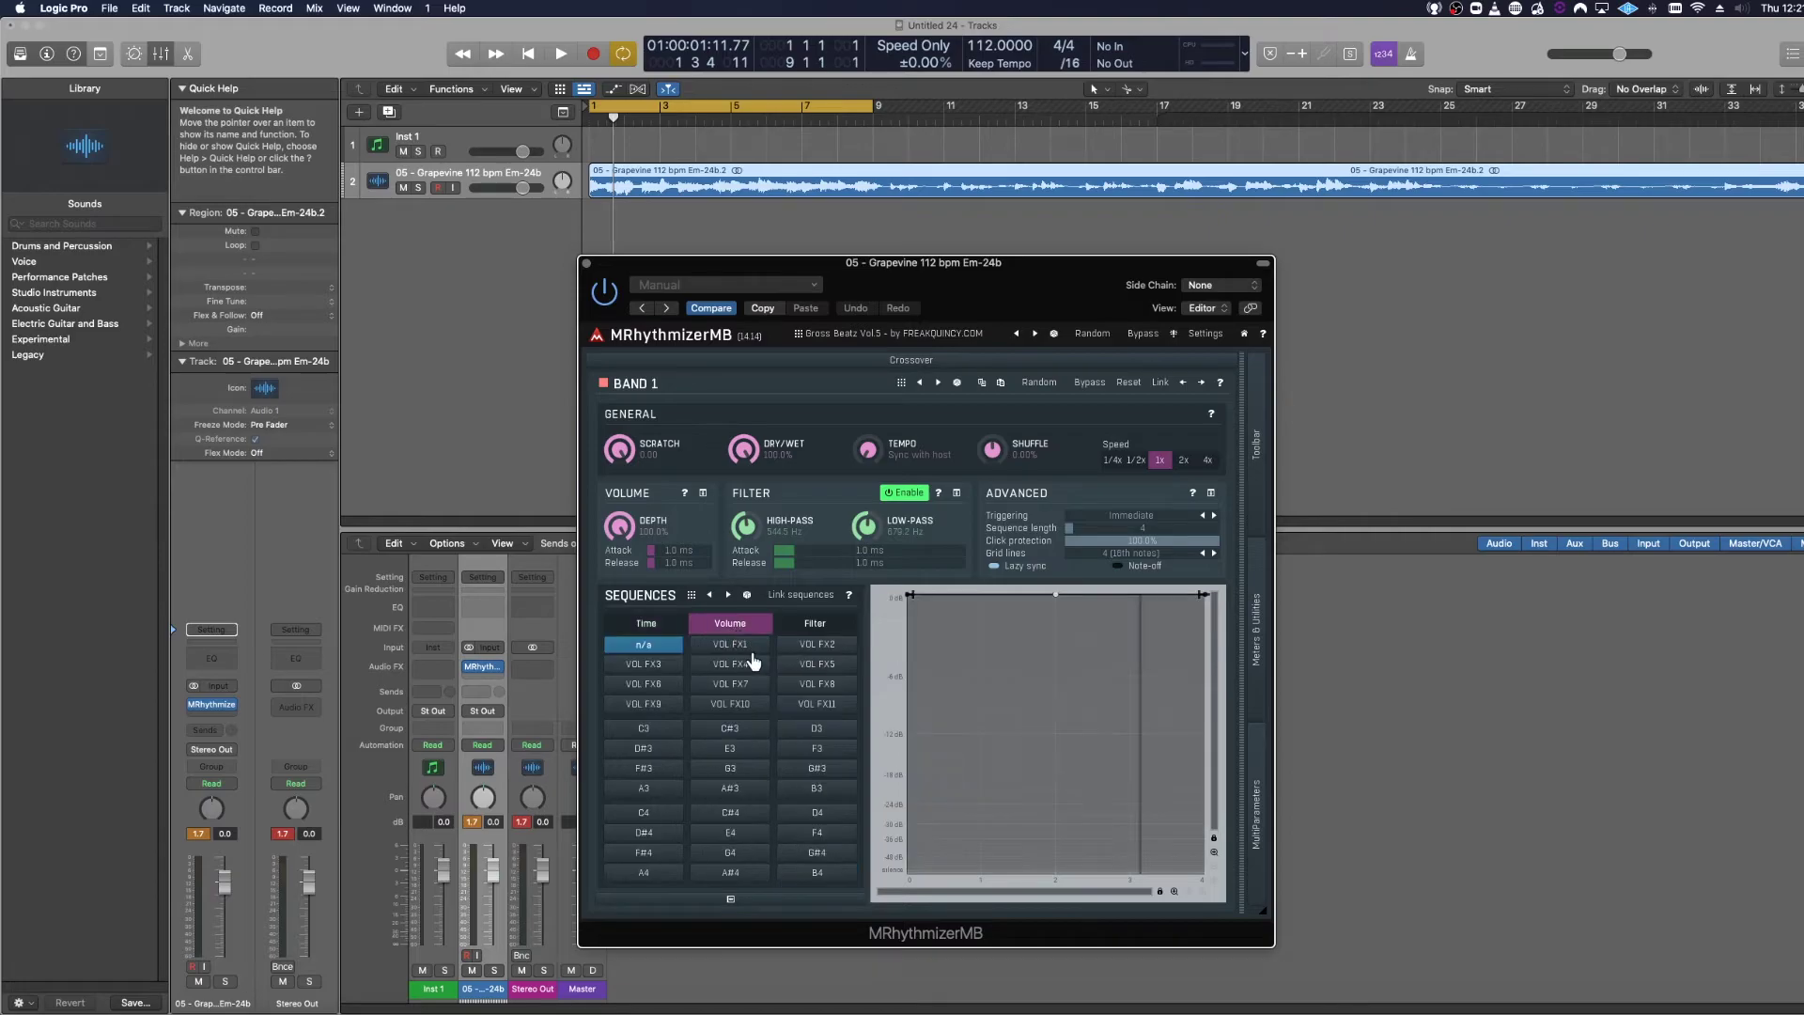
- Play the Grapevine loop and audition the volume sequences VOL FX1 through VOL FX7 in order
{"action": "left_click", "coordinate": [731, 646]}
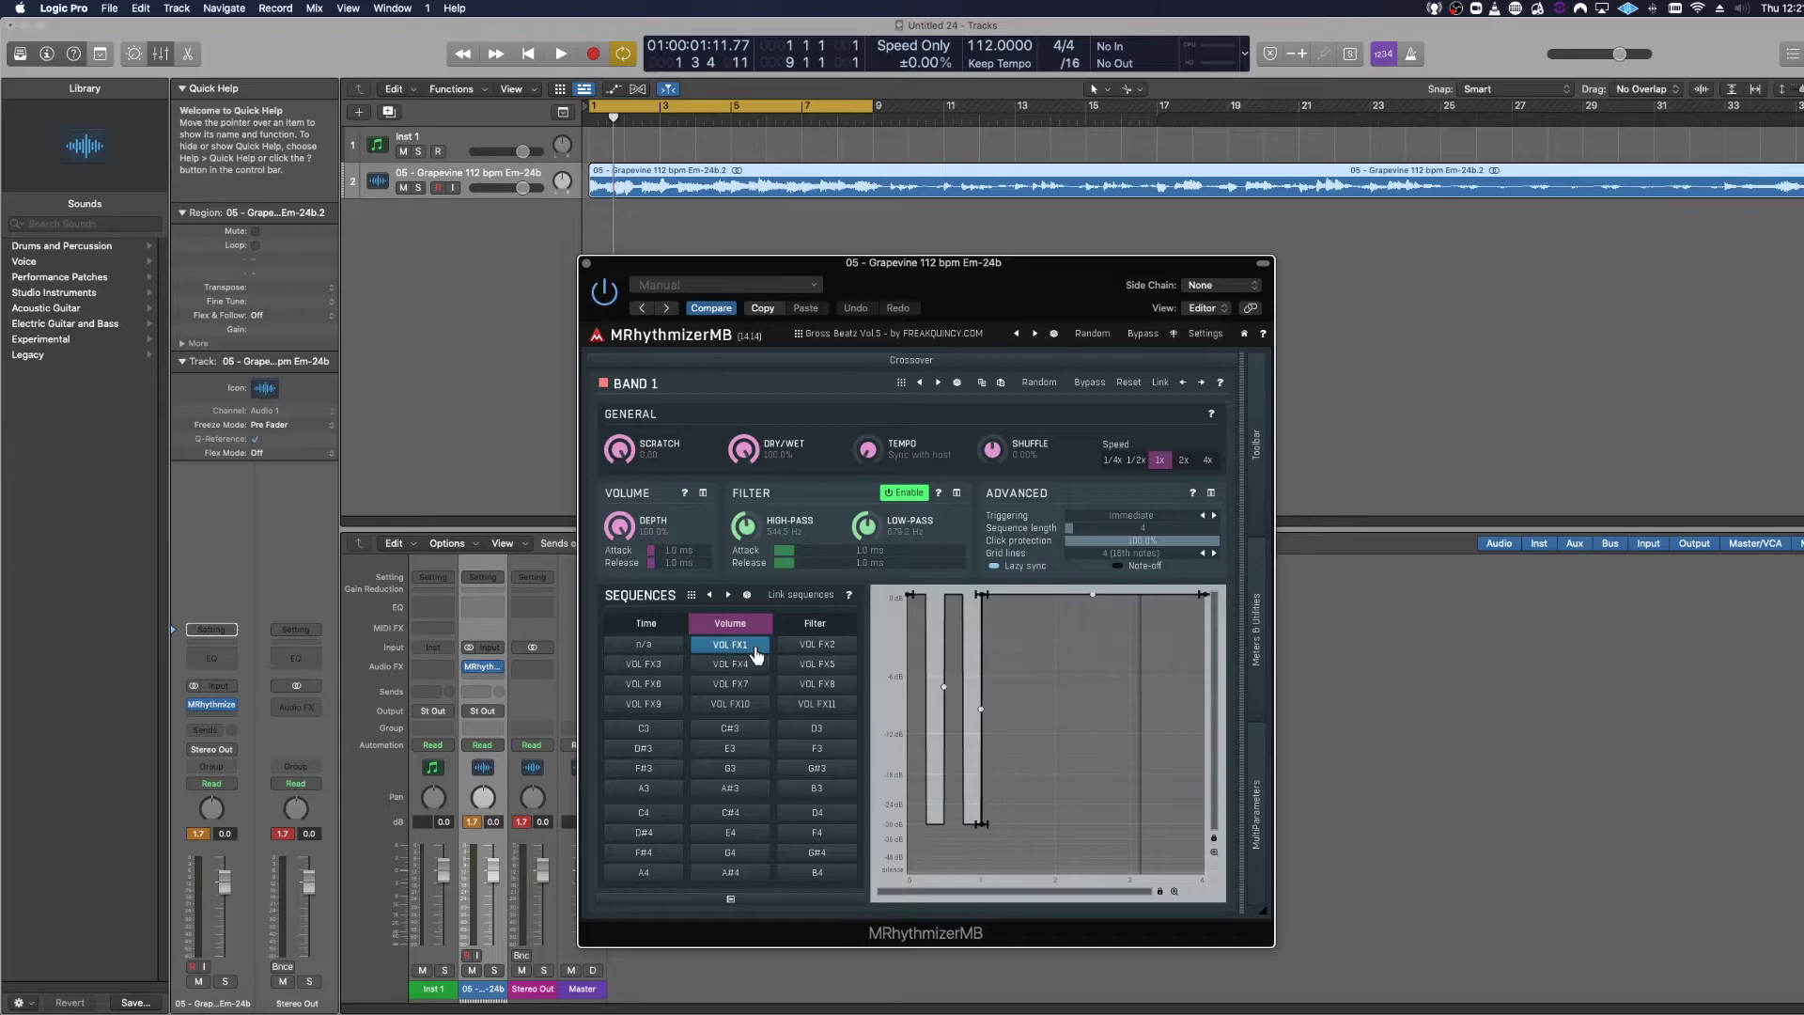
{"action": "key", "text": "space"}
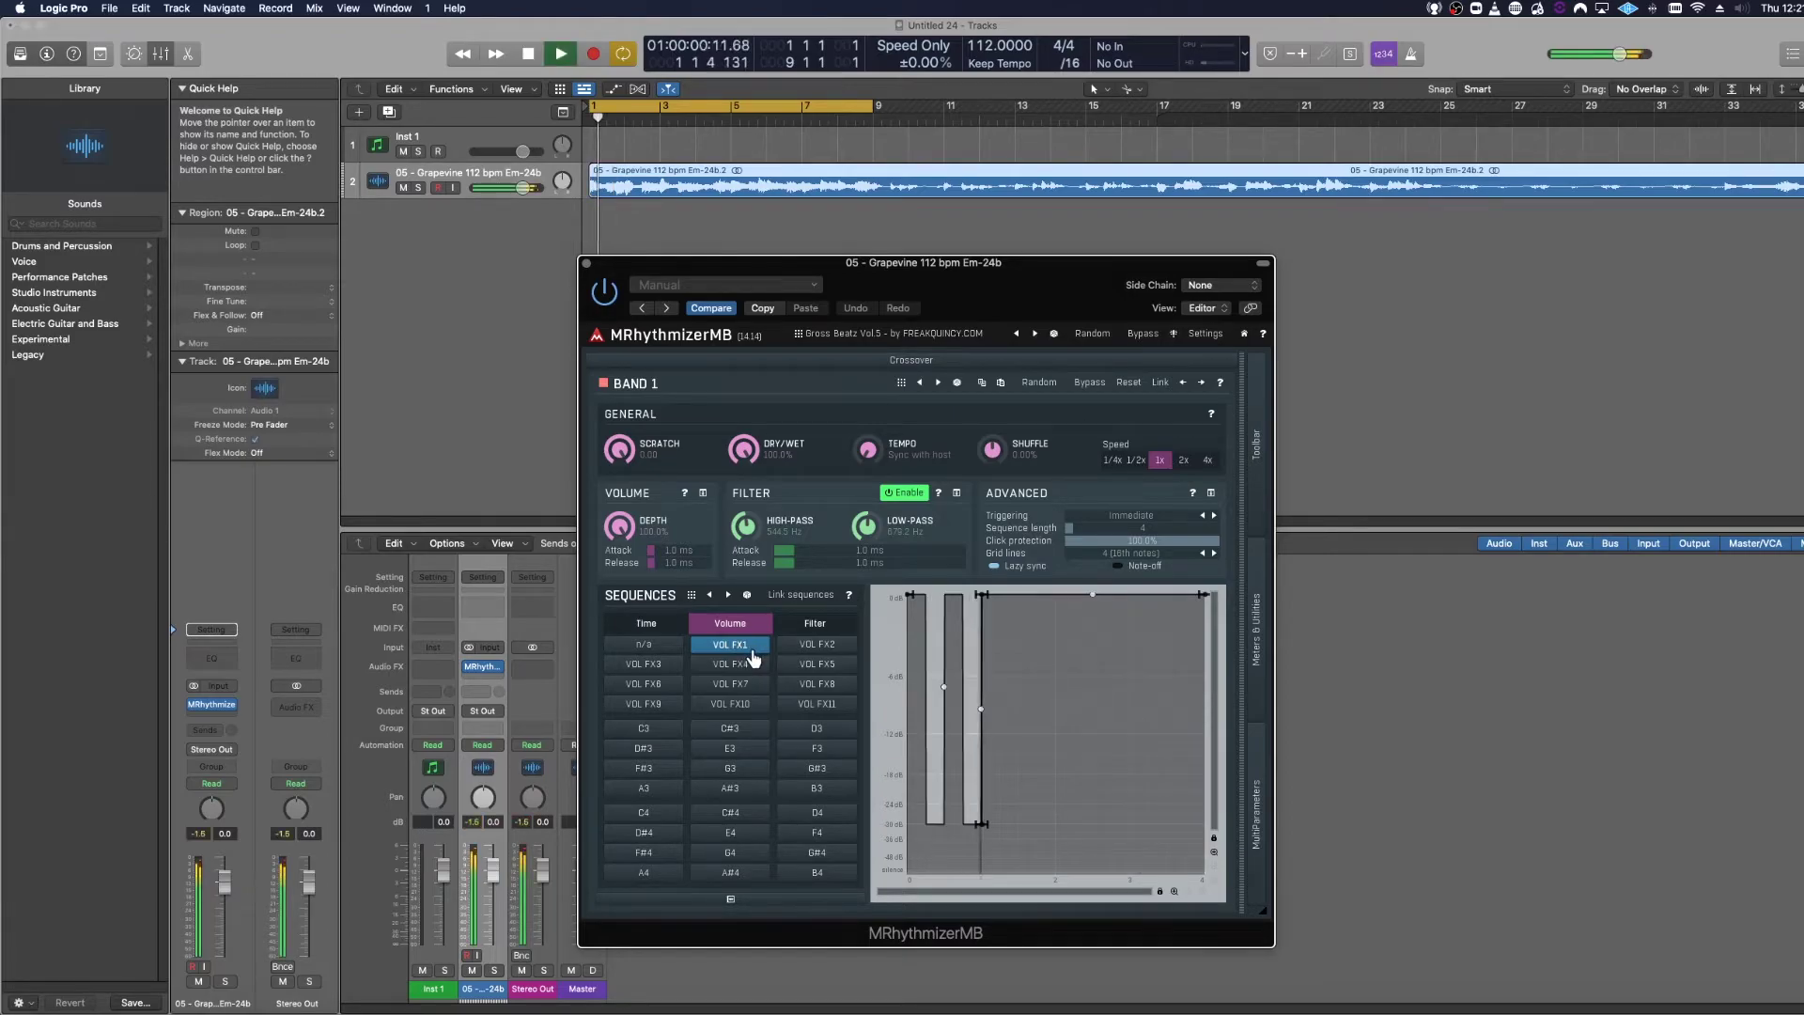
{"action": "left_click", "coordinate": [804, 647]}
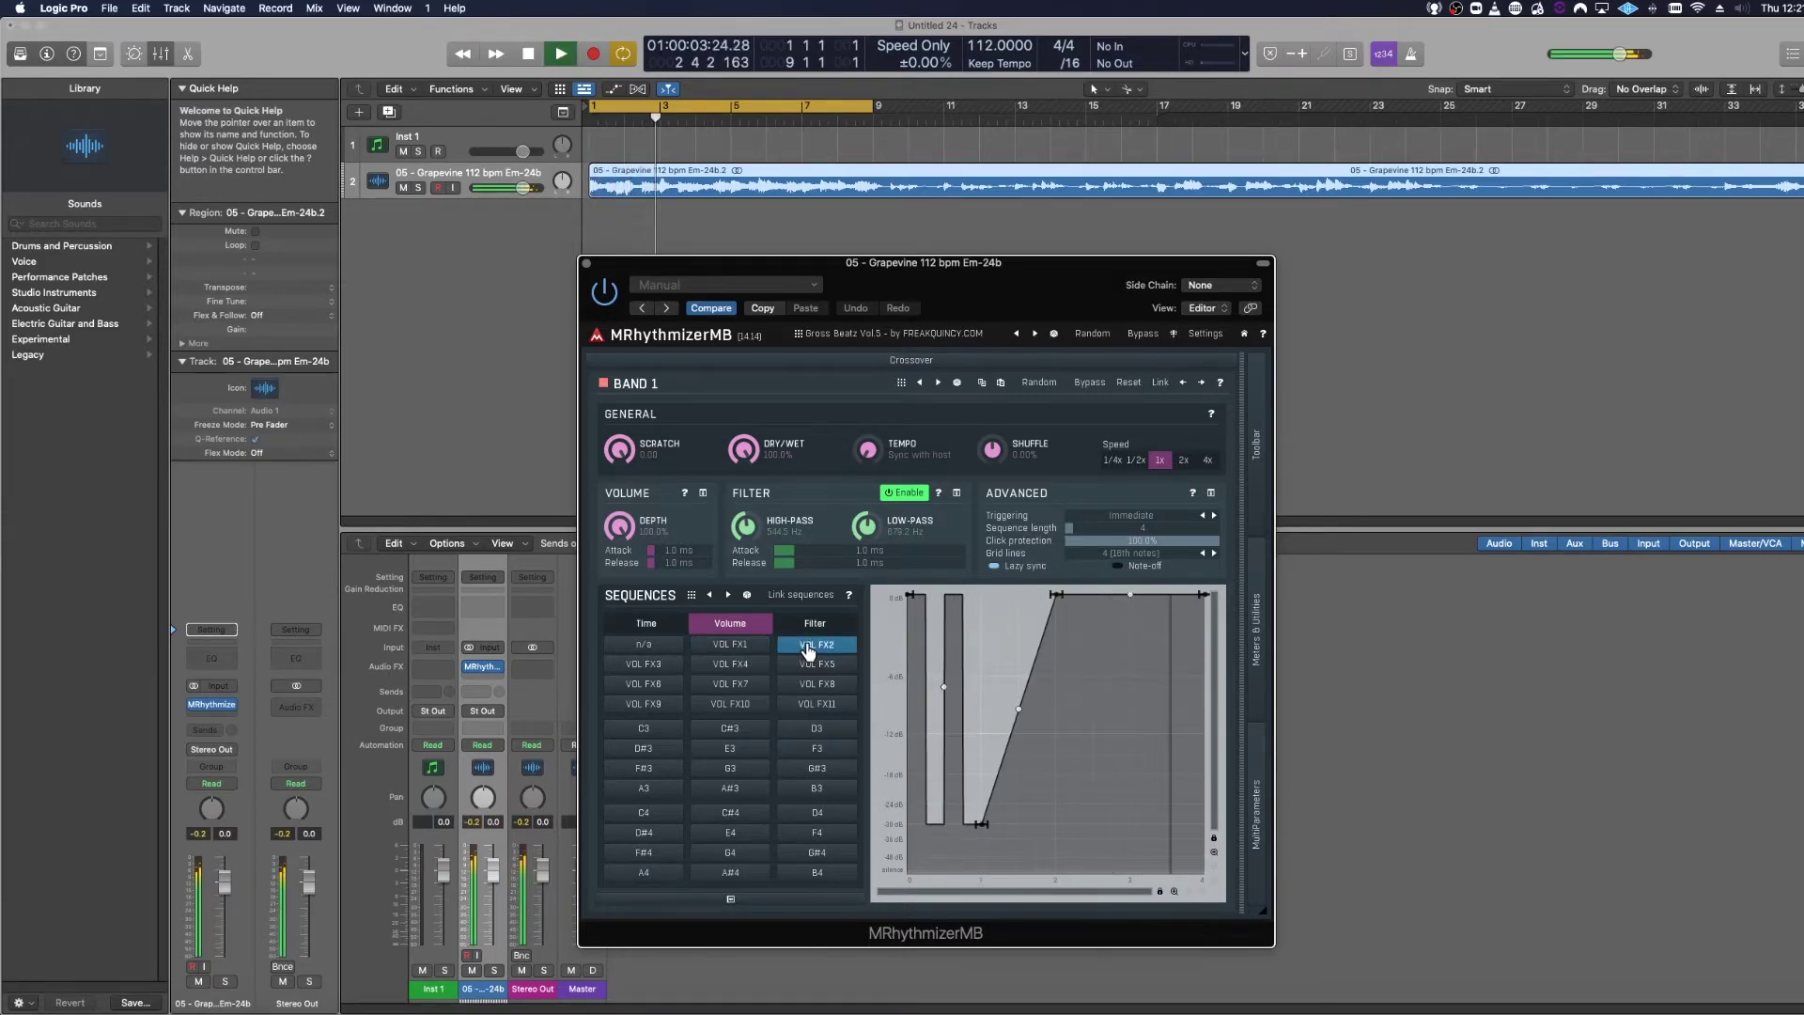
{"action": "left_click", "coordinate": [666, 665]}
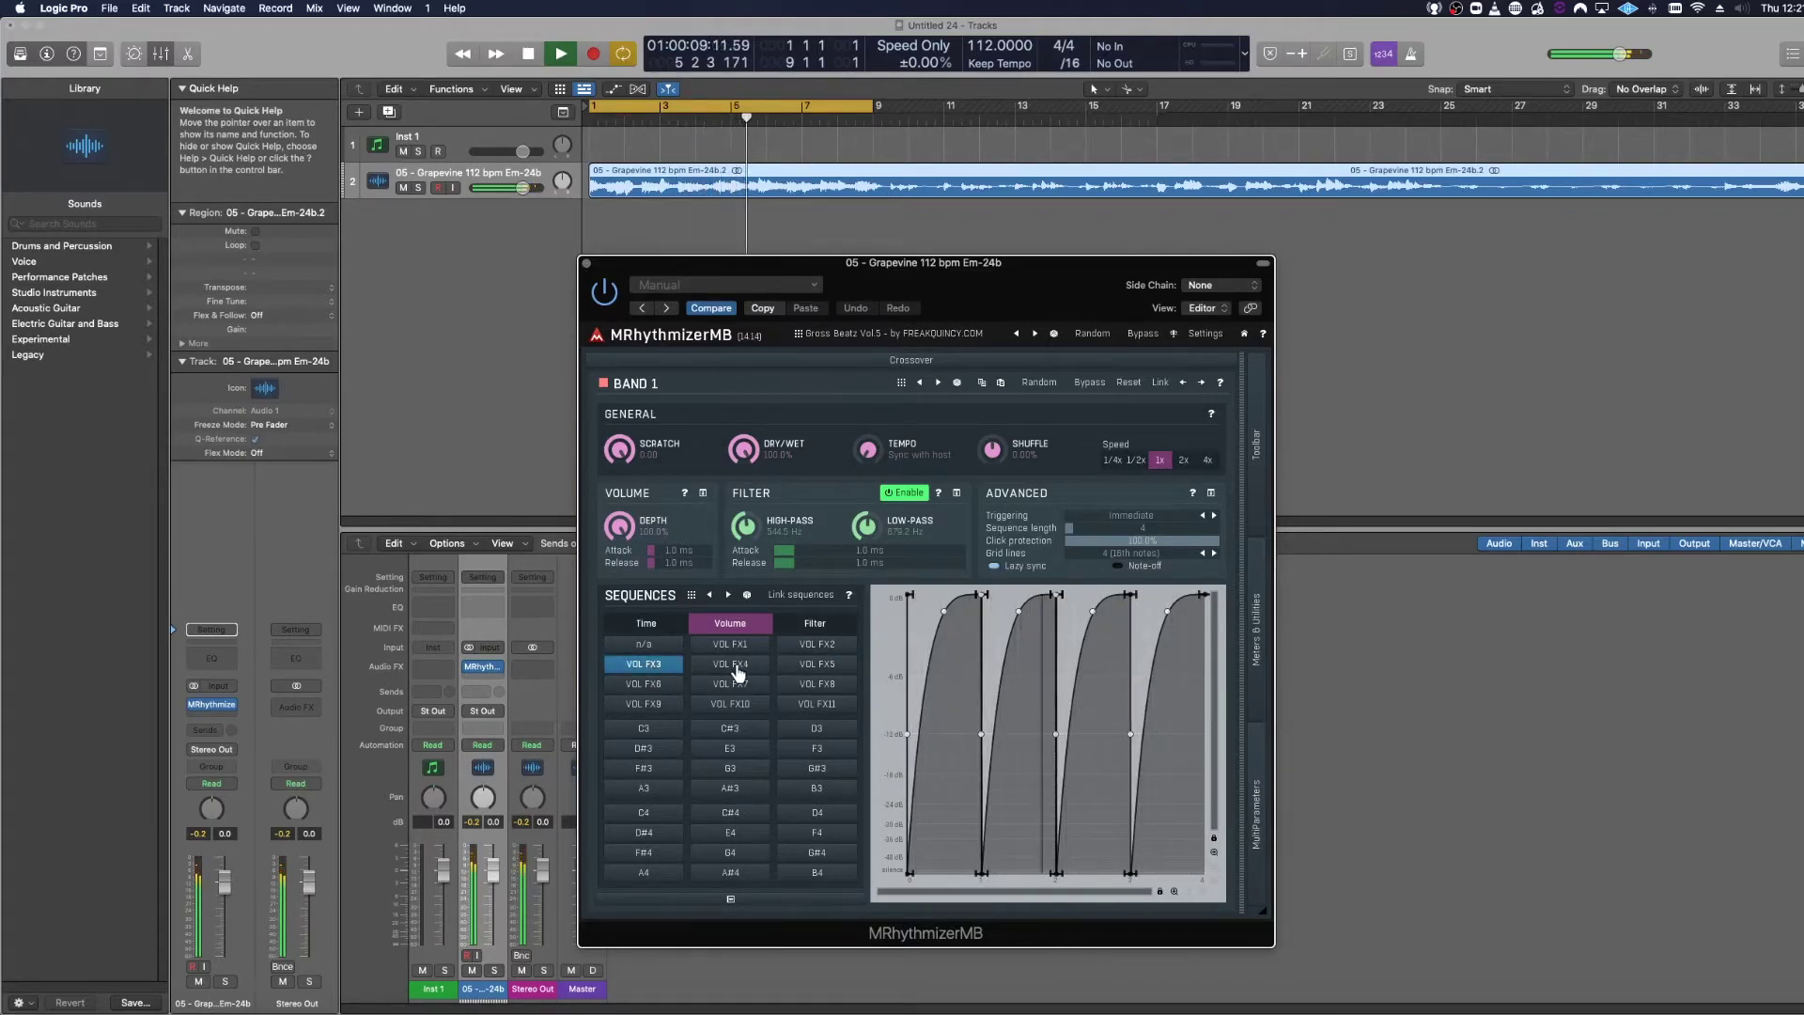
{"action": "left_click", "coordinate": [766, 675]}
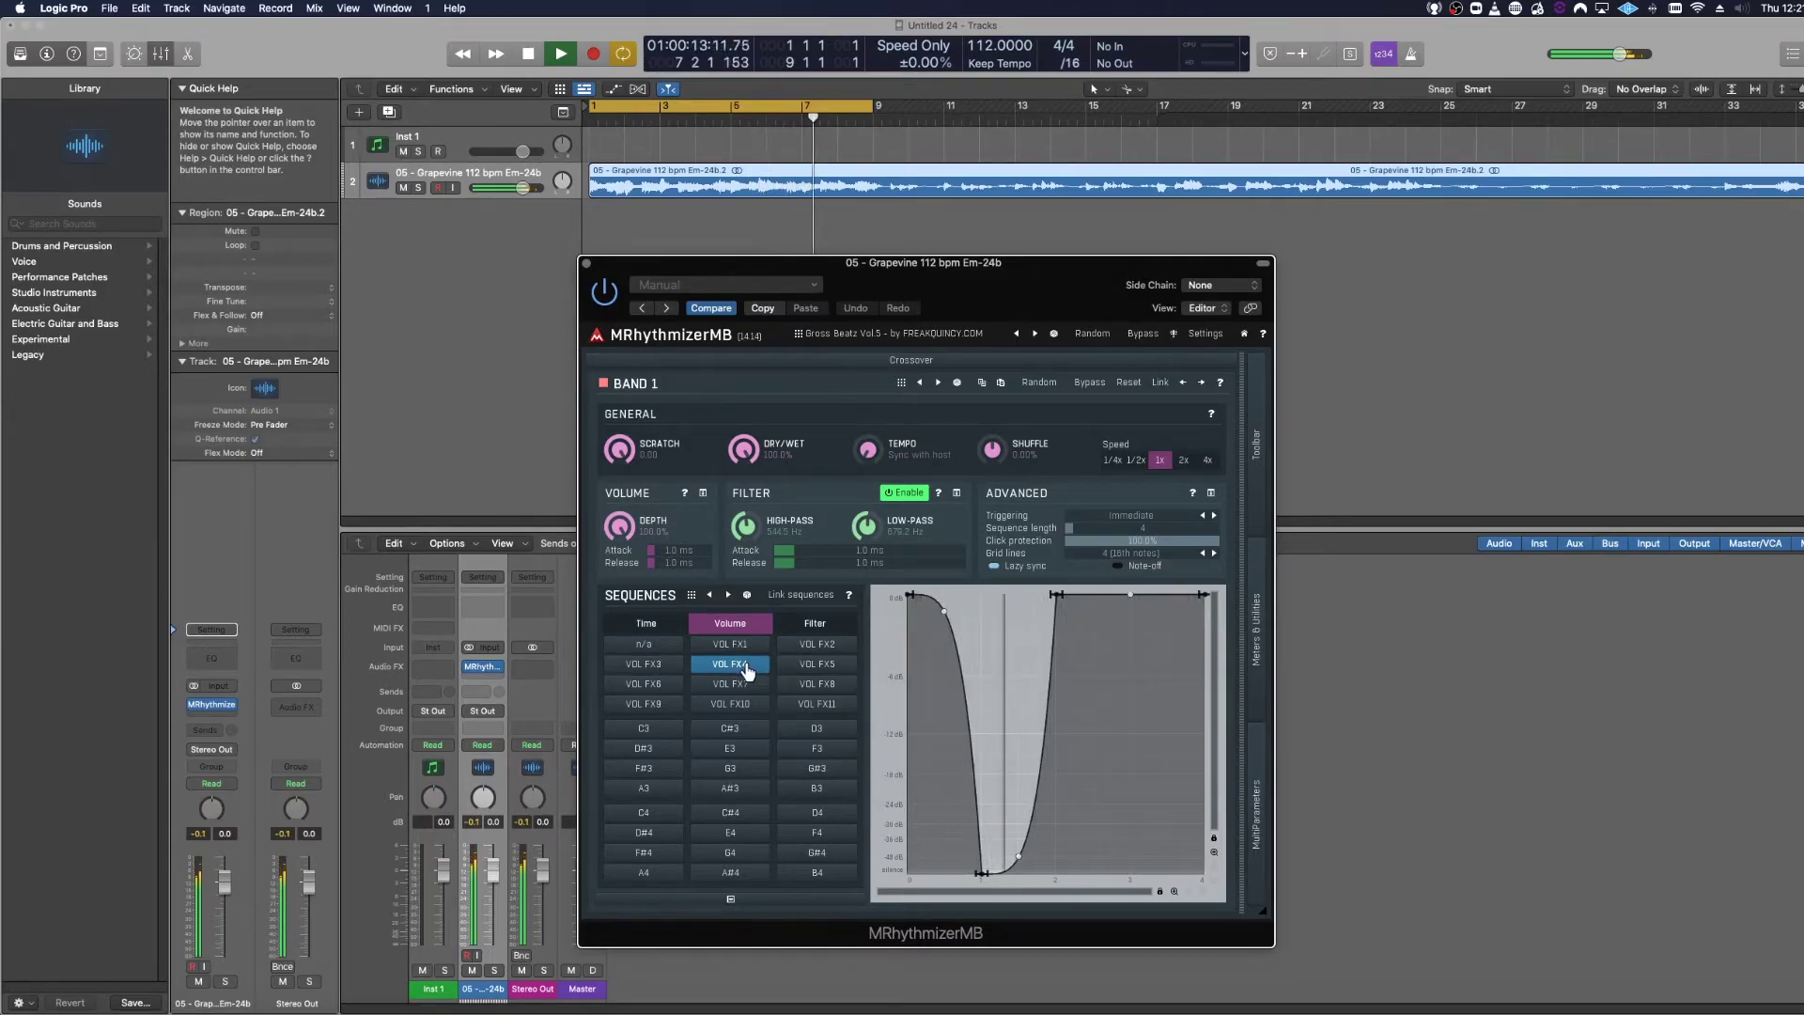
{"action": "left_click", "coordinate": [801, 668]}
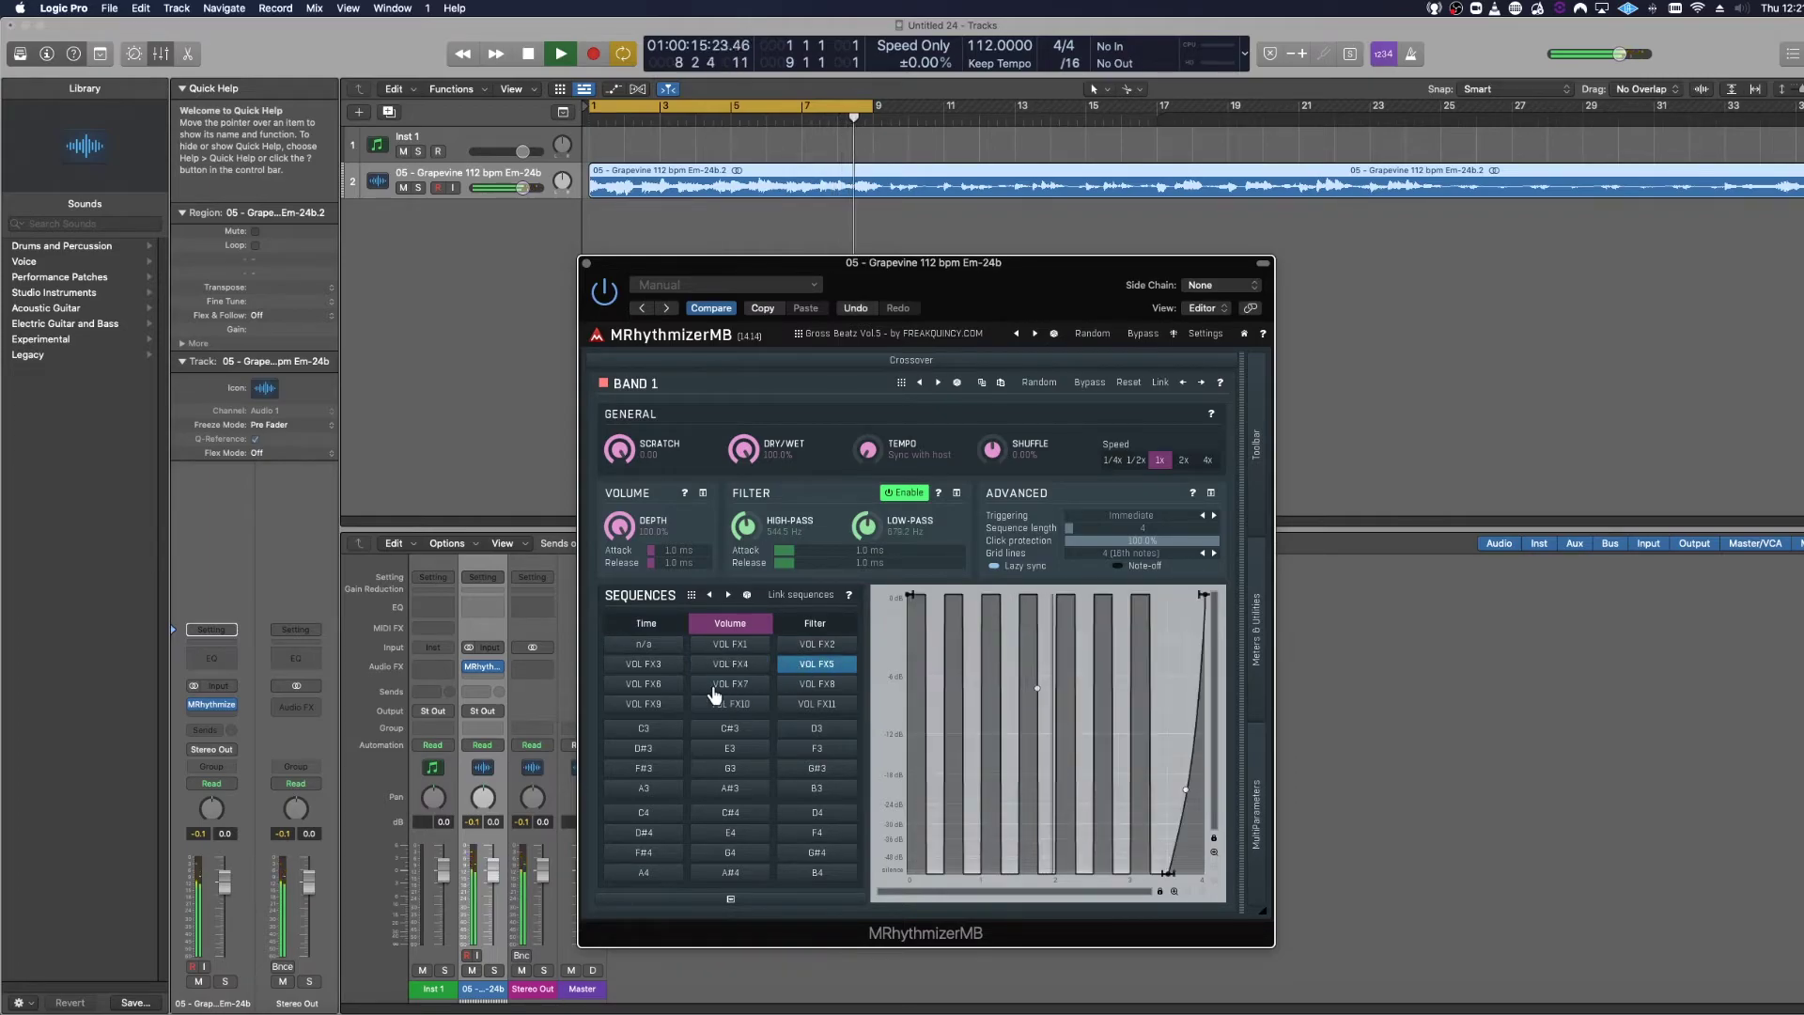
{"action": "left_click", "coordinate": [665, 692]}
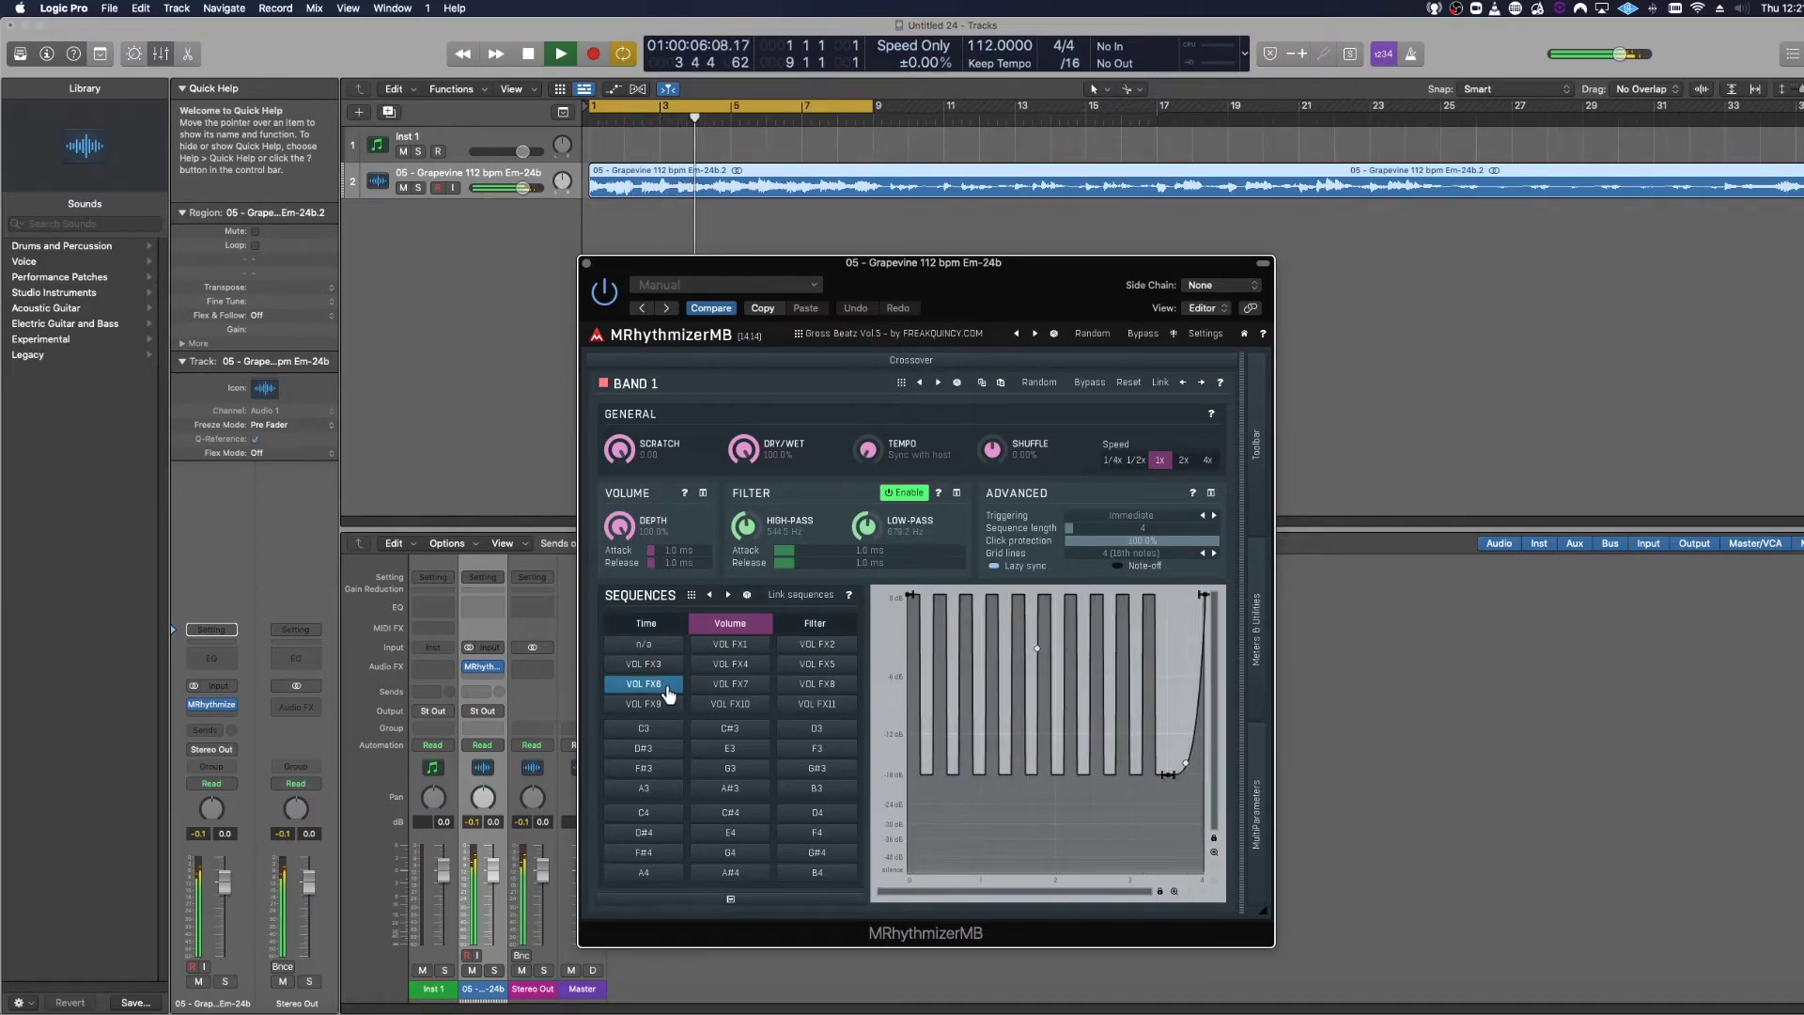
{"action": "left_click", "coordinate": [723, 693]}
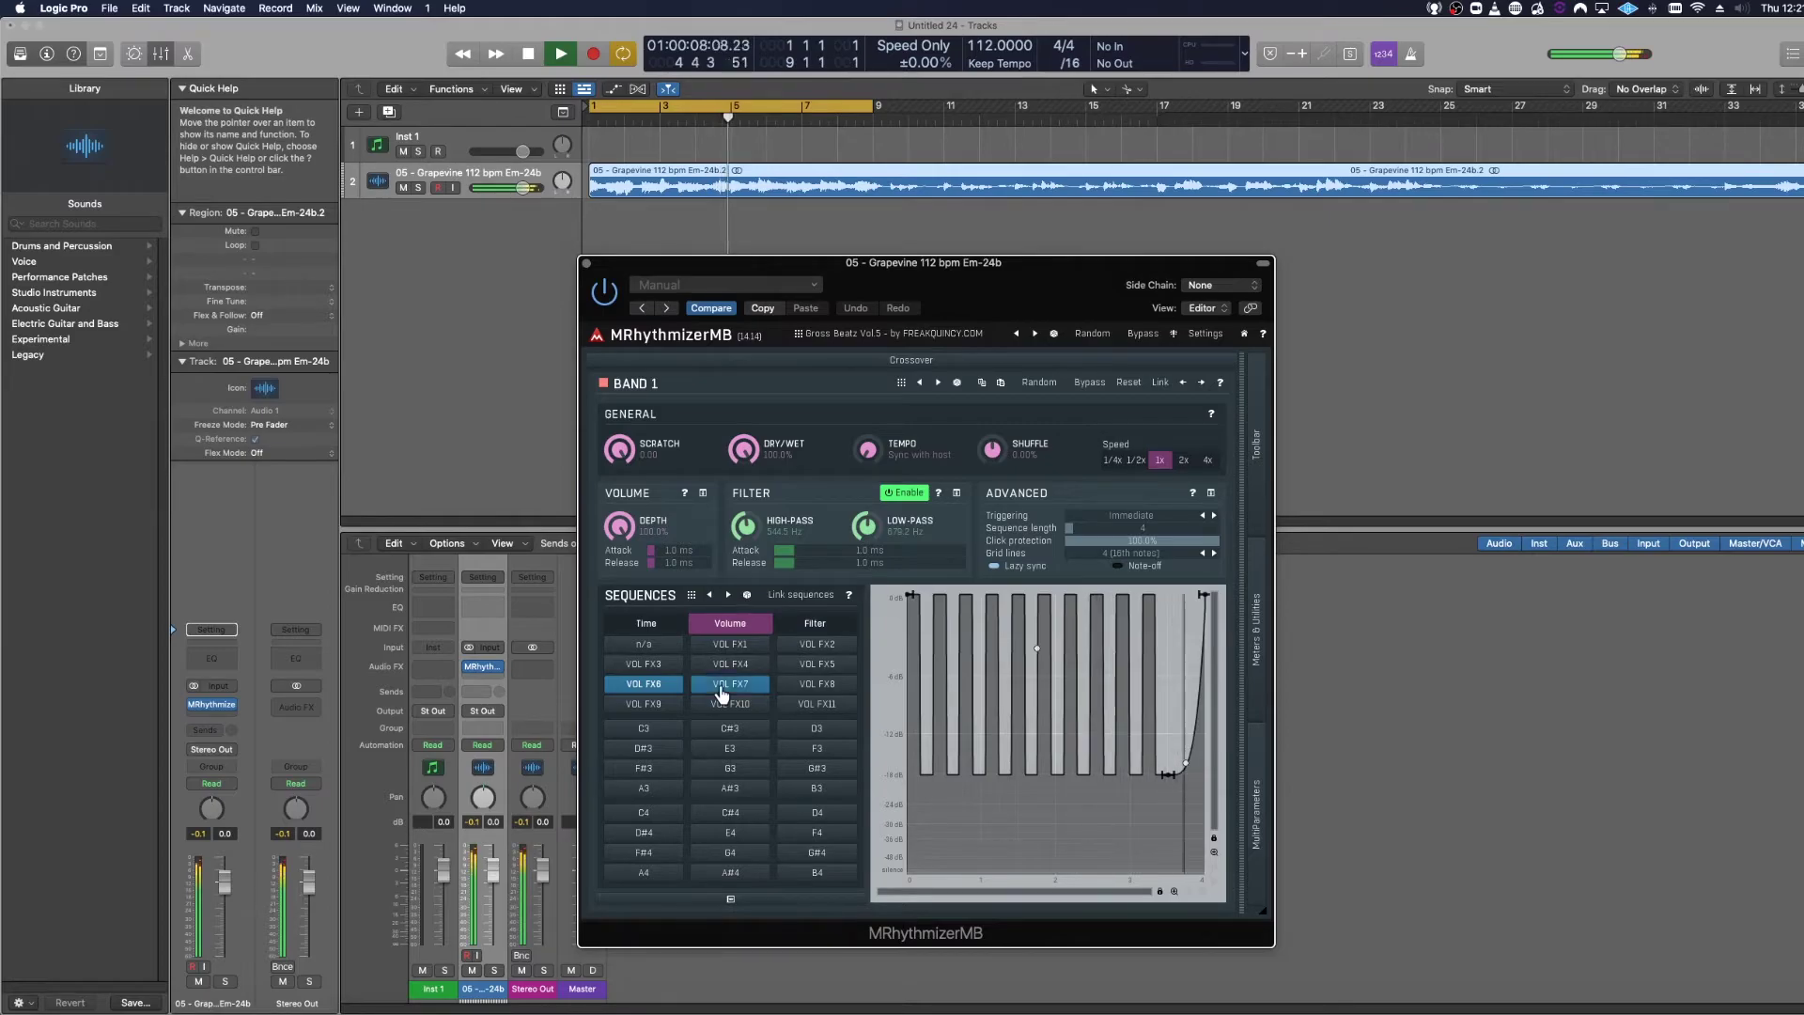
- Audition the volume sequences VOL FX8 through VOL FX11 on the playing loop, and return to VOL FX10 and VOL FX2
{"action": "left_click", "coordinate": [817, 684]}
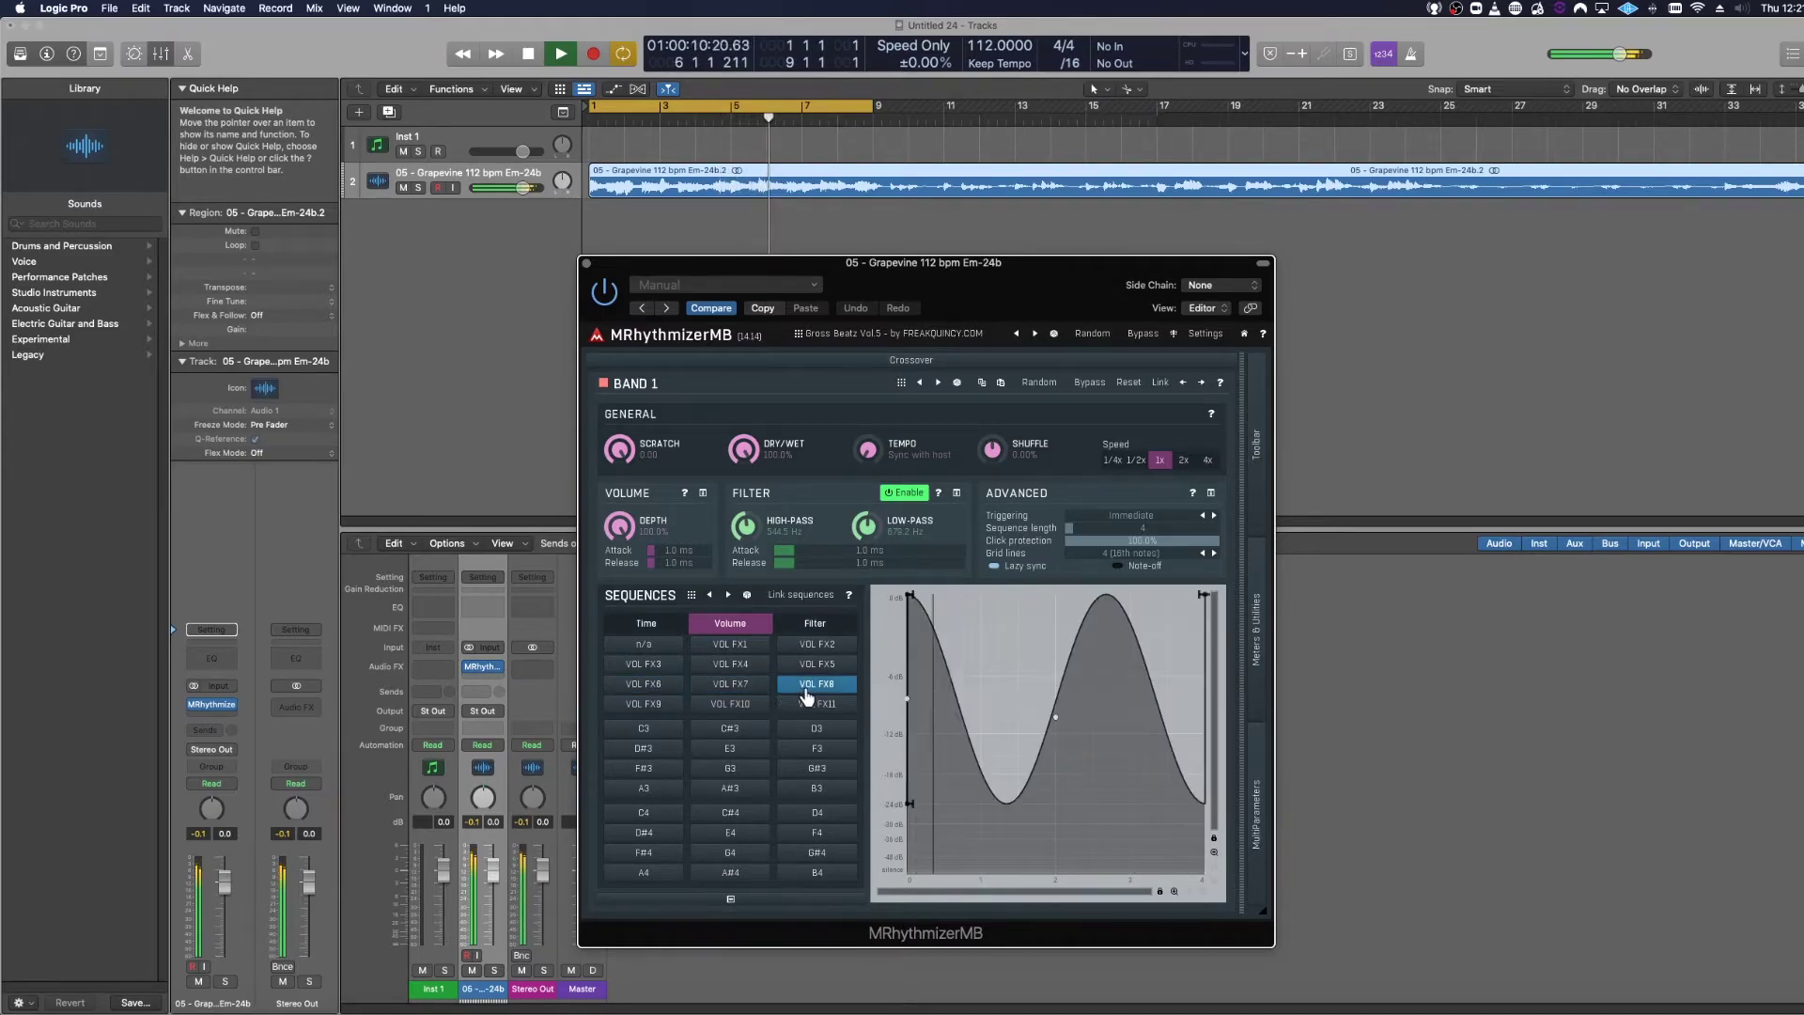
{"action": "left_click", "coordinate": [645, 704]}
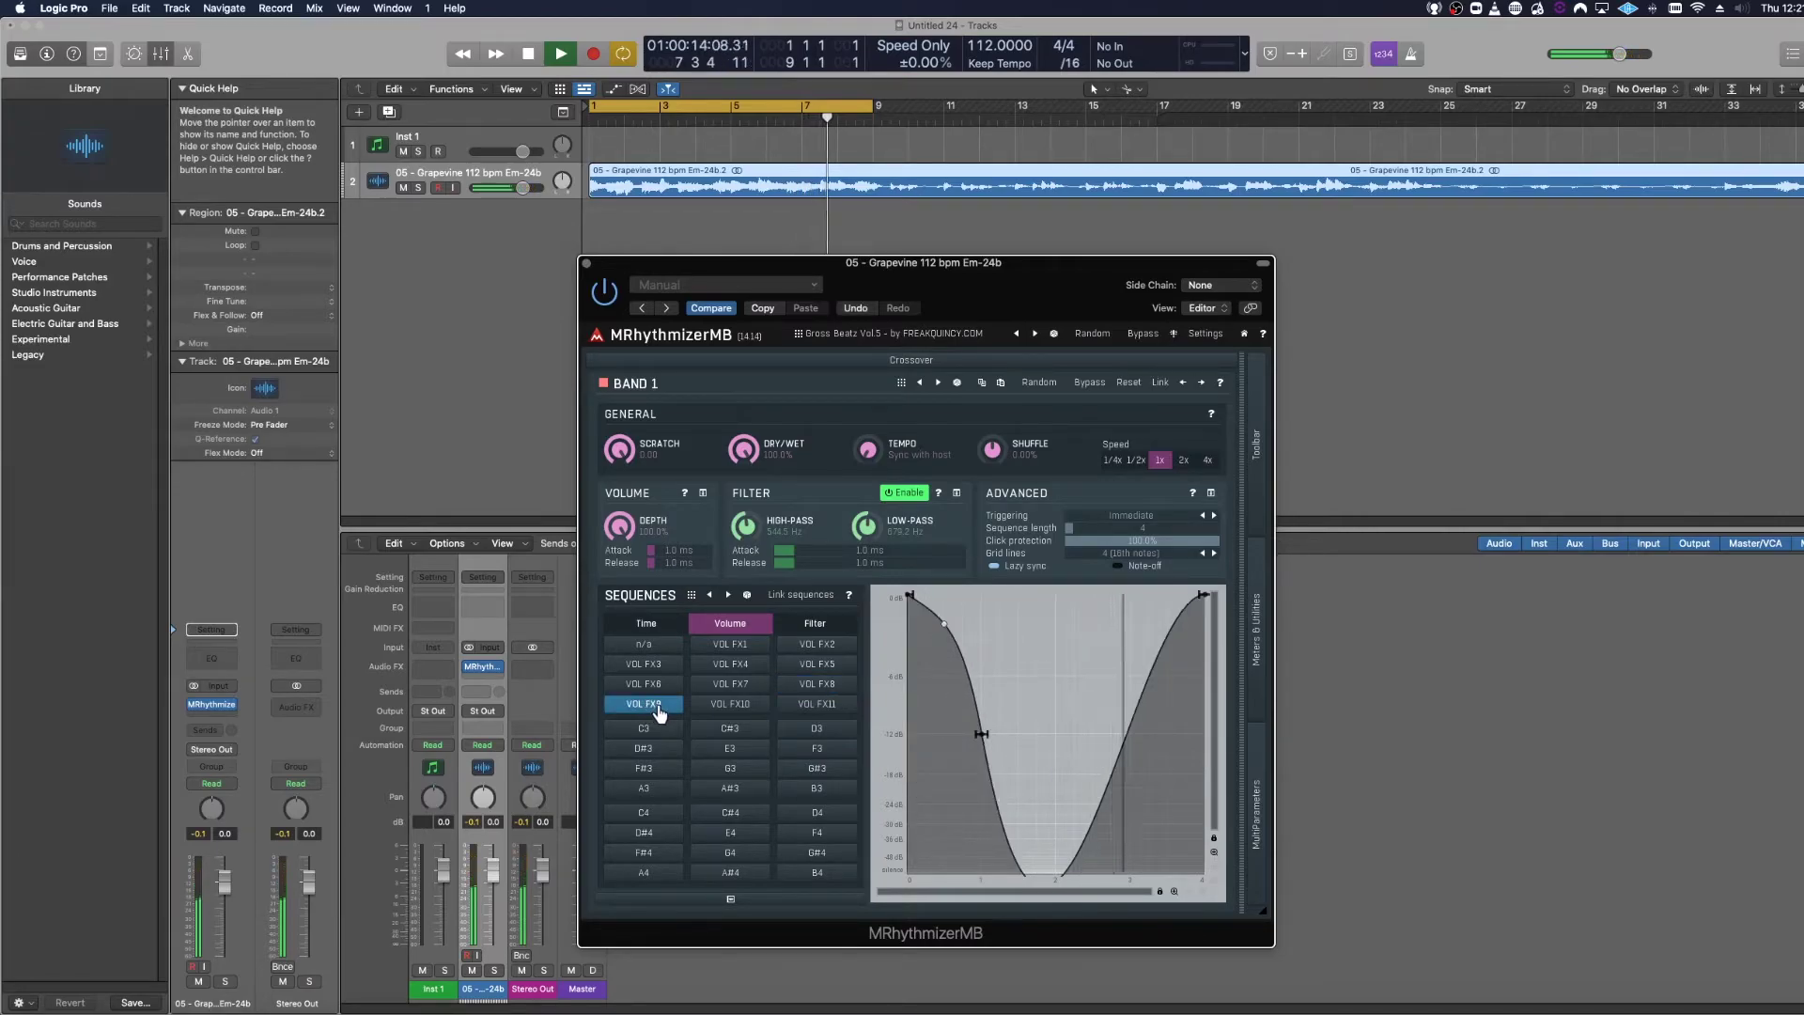
{"action": "left_click", "coordinate": [750, 712]}
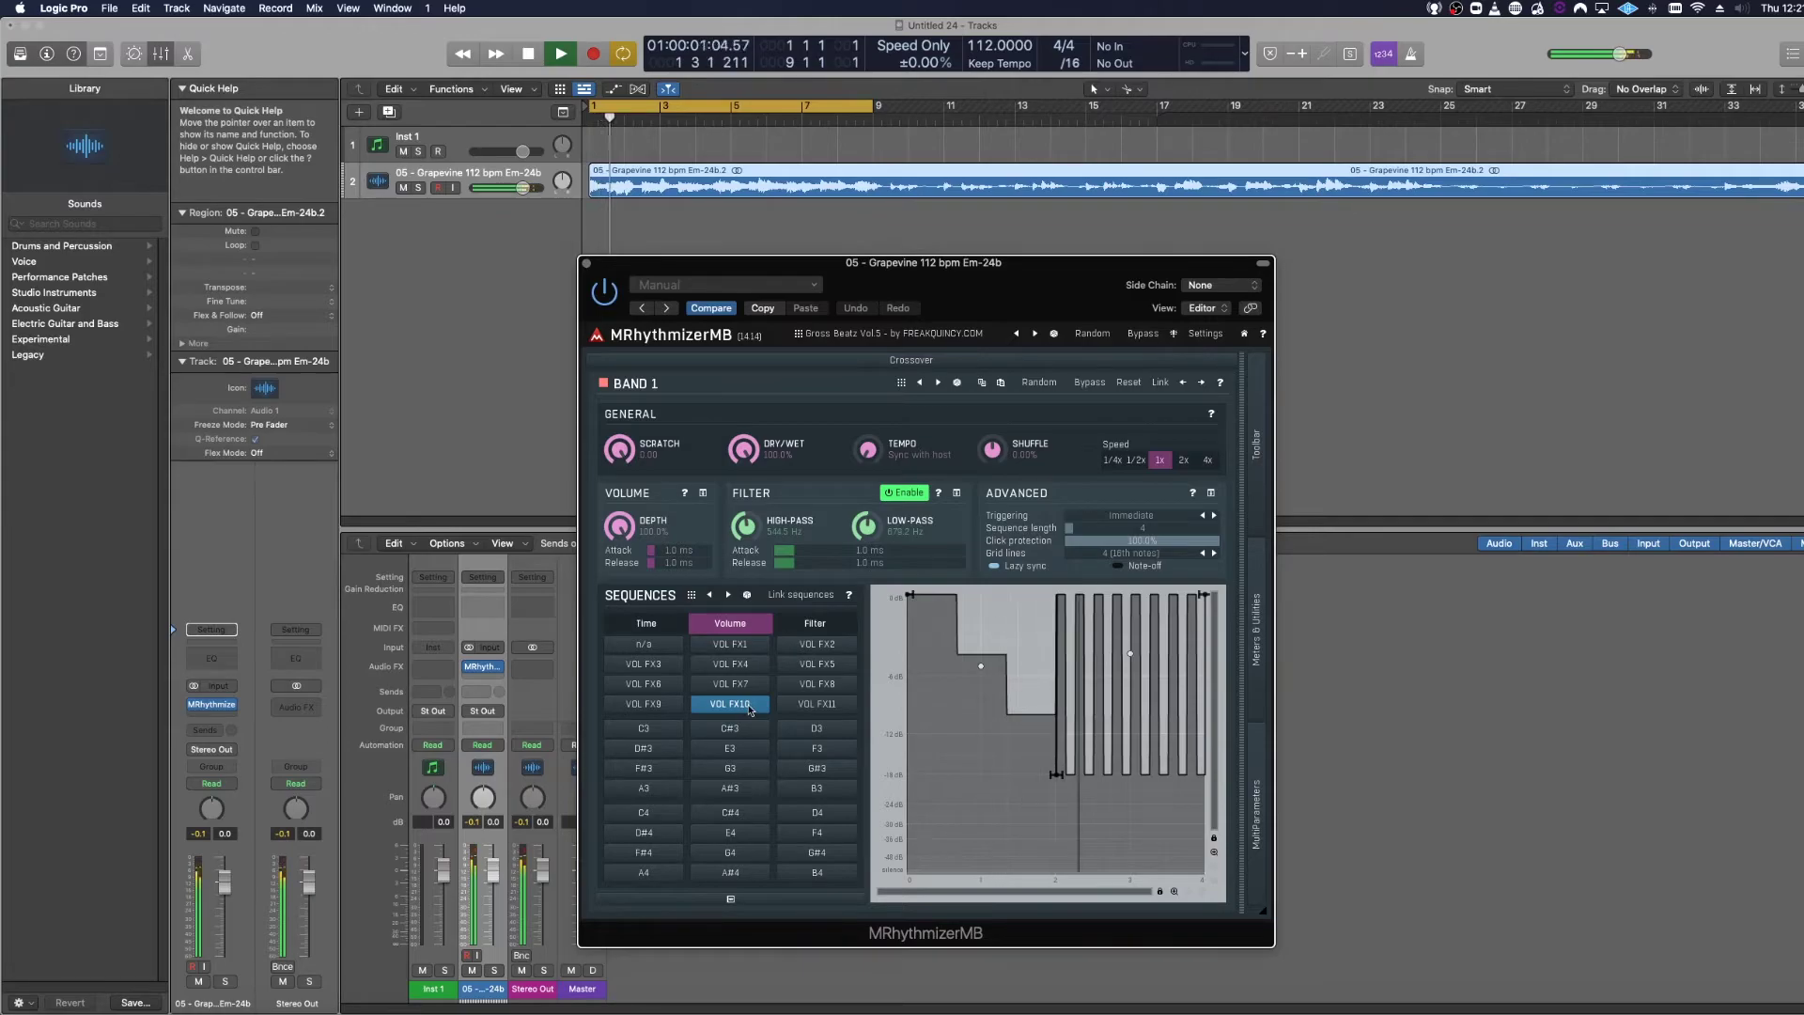
{"action": "left_click", "coordinate": [795, 712]}
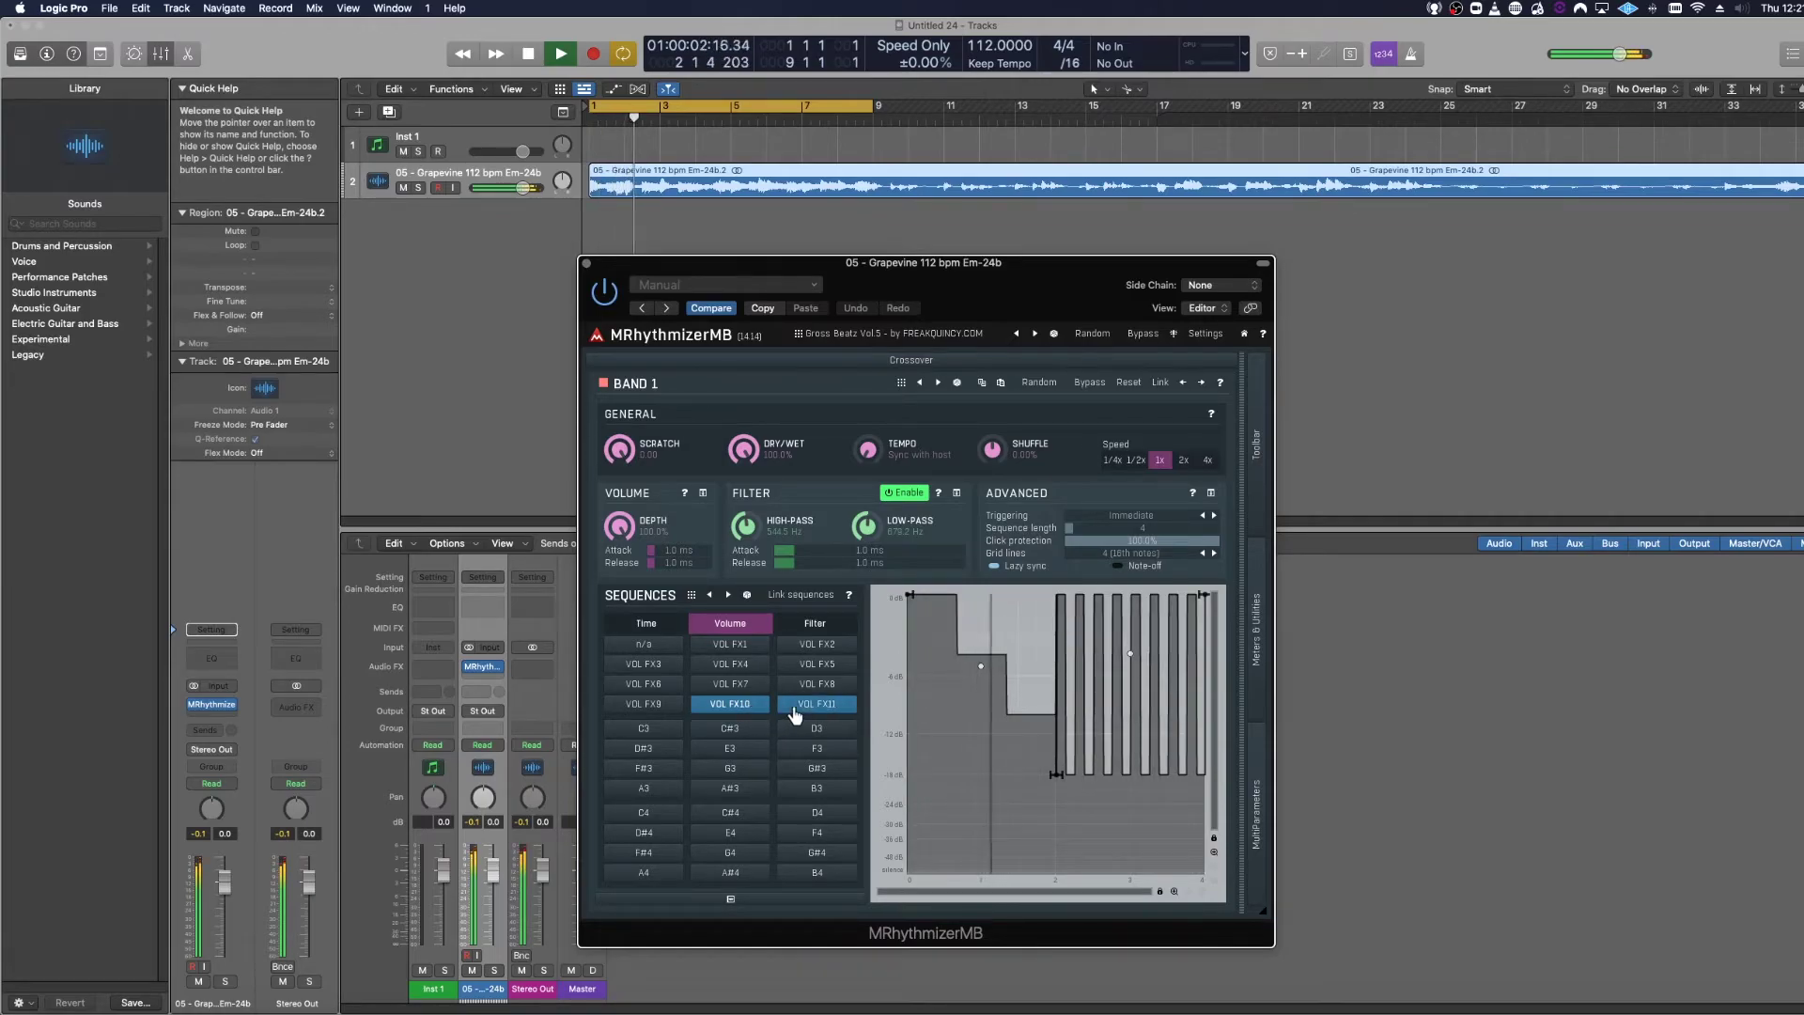
{"action": "left_click", "coordinate": [747, 711]}
{"action": "left_click", "coordinate": [797, 645]}
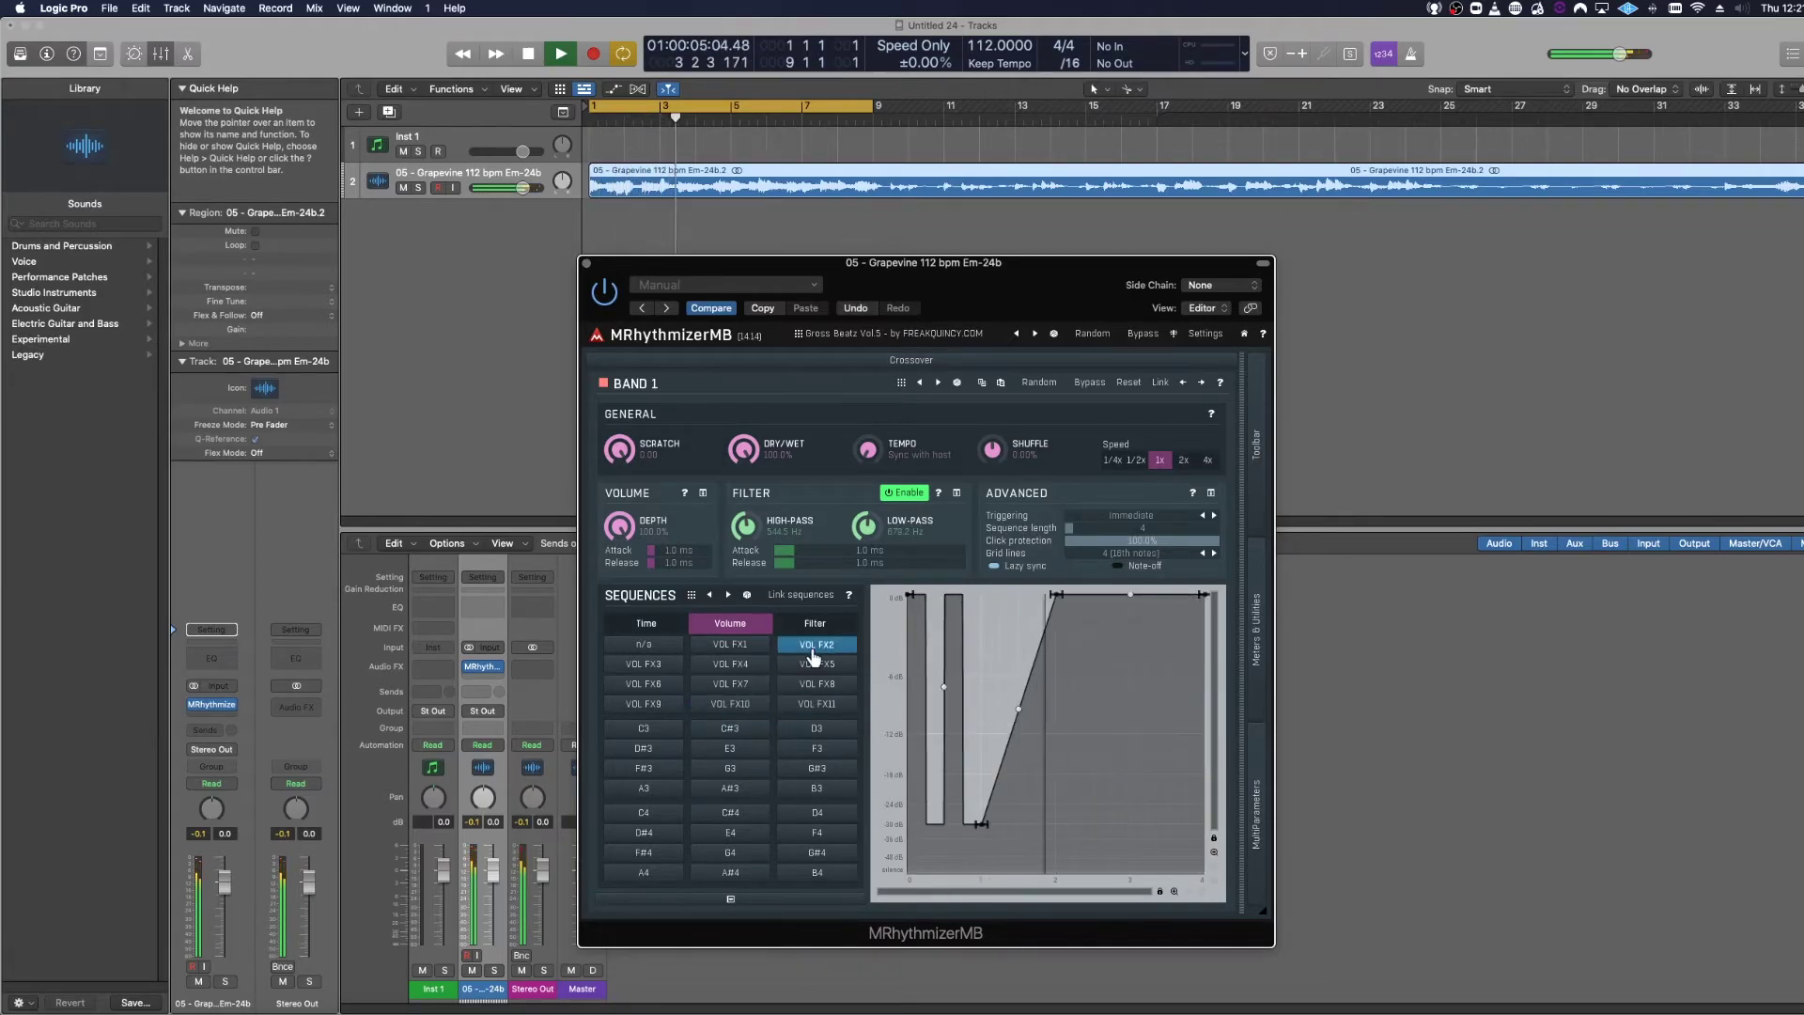
- Select VOL FX5 and audition it combined with the ROOFTOP, 8MM, ELEFANT, NETFLIX N CHILL and CRAVING time sequences
{"action": "left_click", "coordinate": [780, 664]}
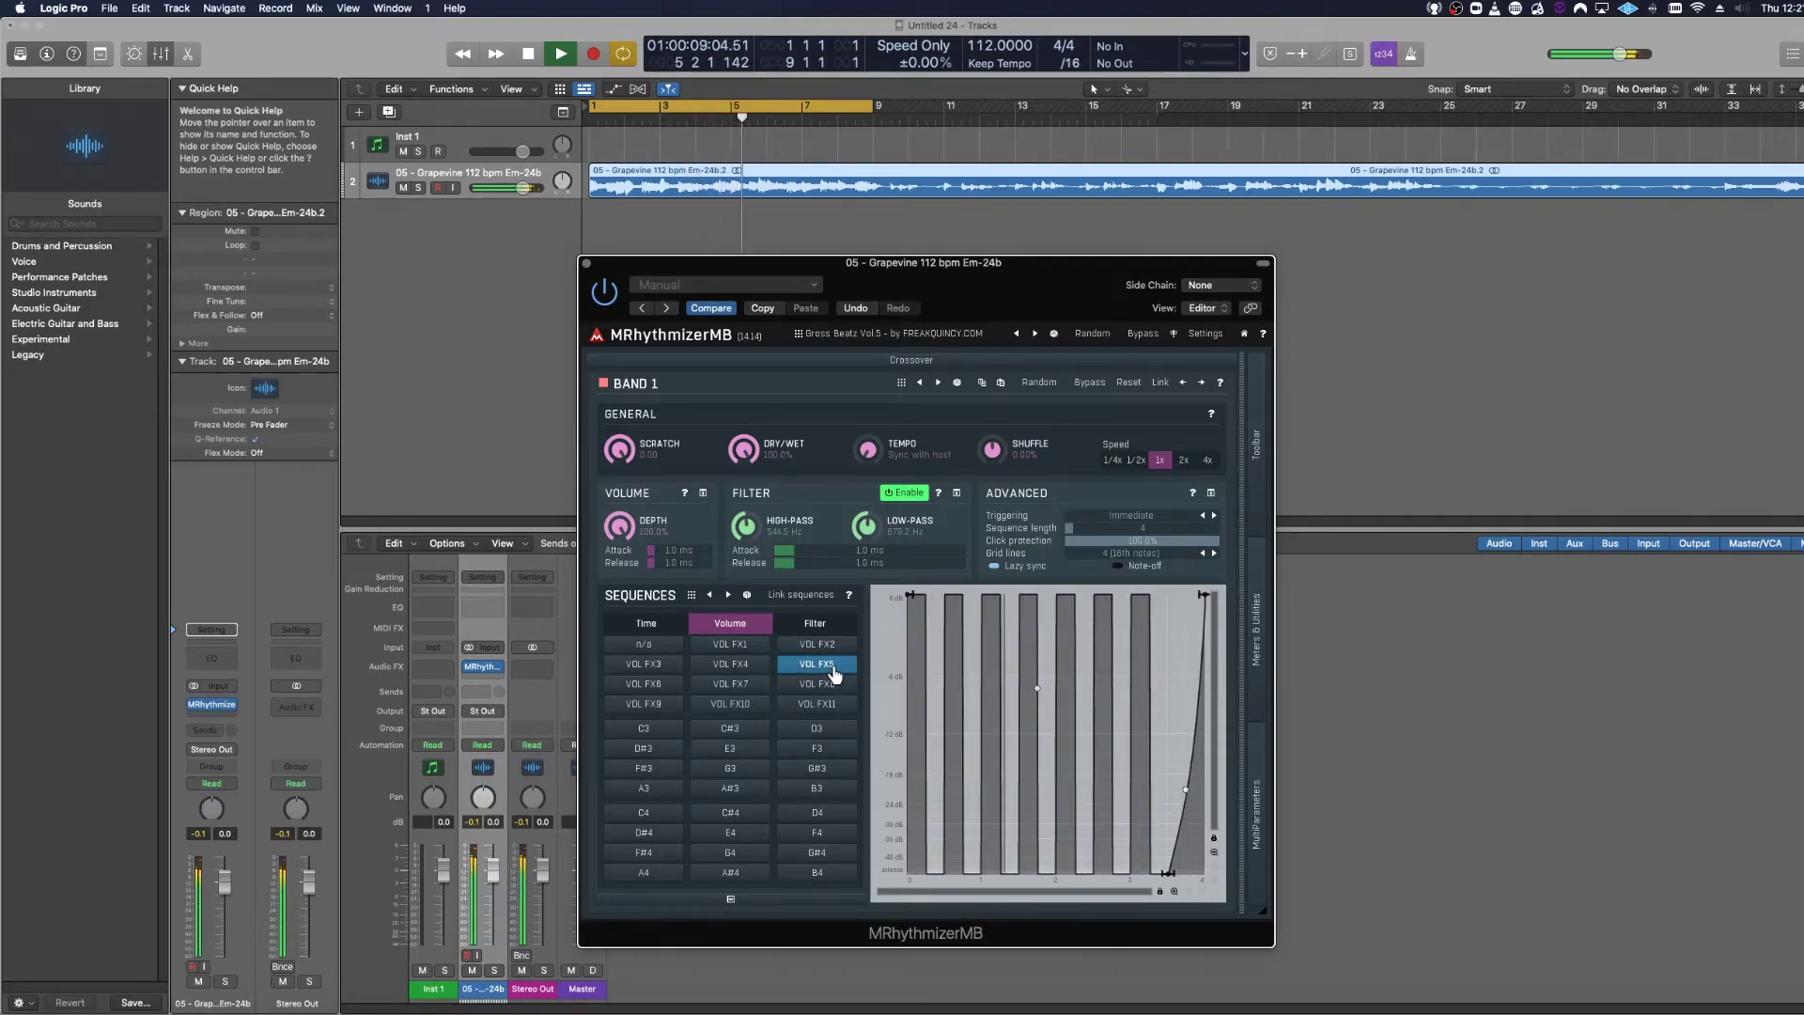
{"action": "left_click", "coordinate": [658, 625]}
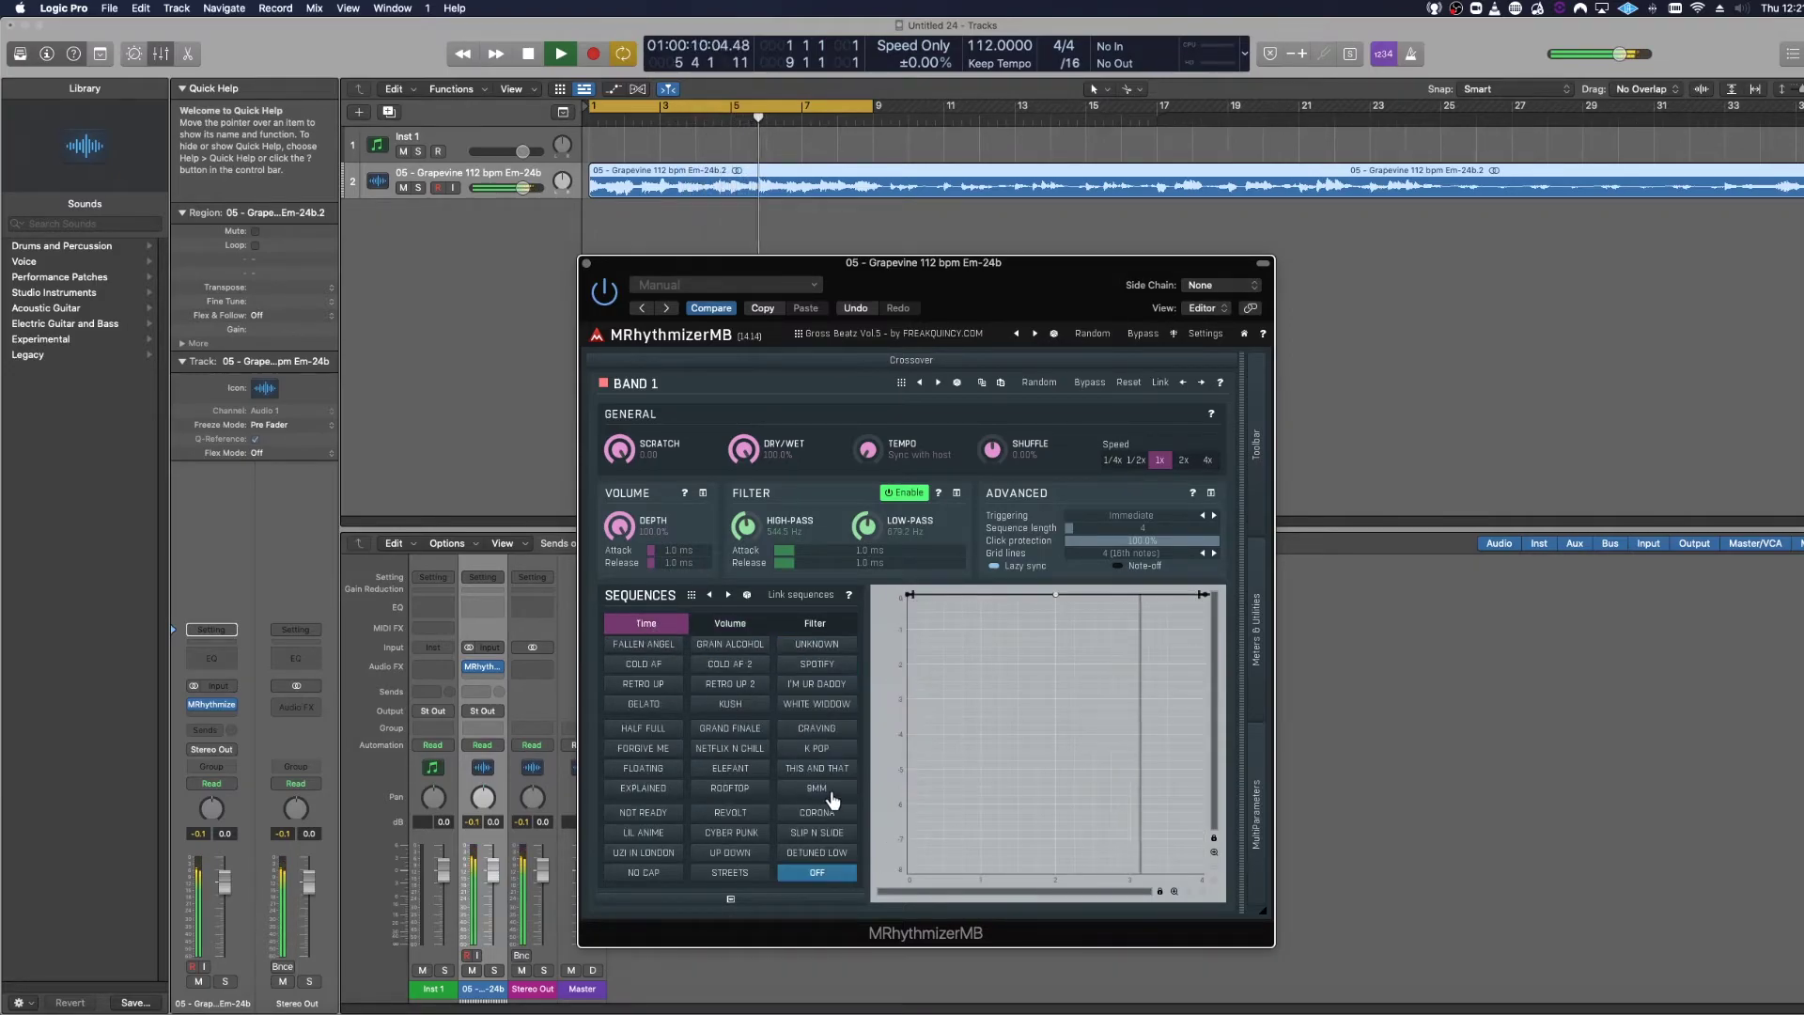
{"action": "left_click", "coordinate": [731, 789]}
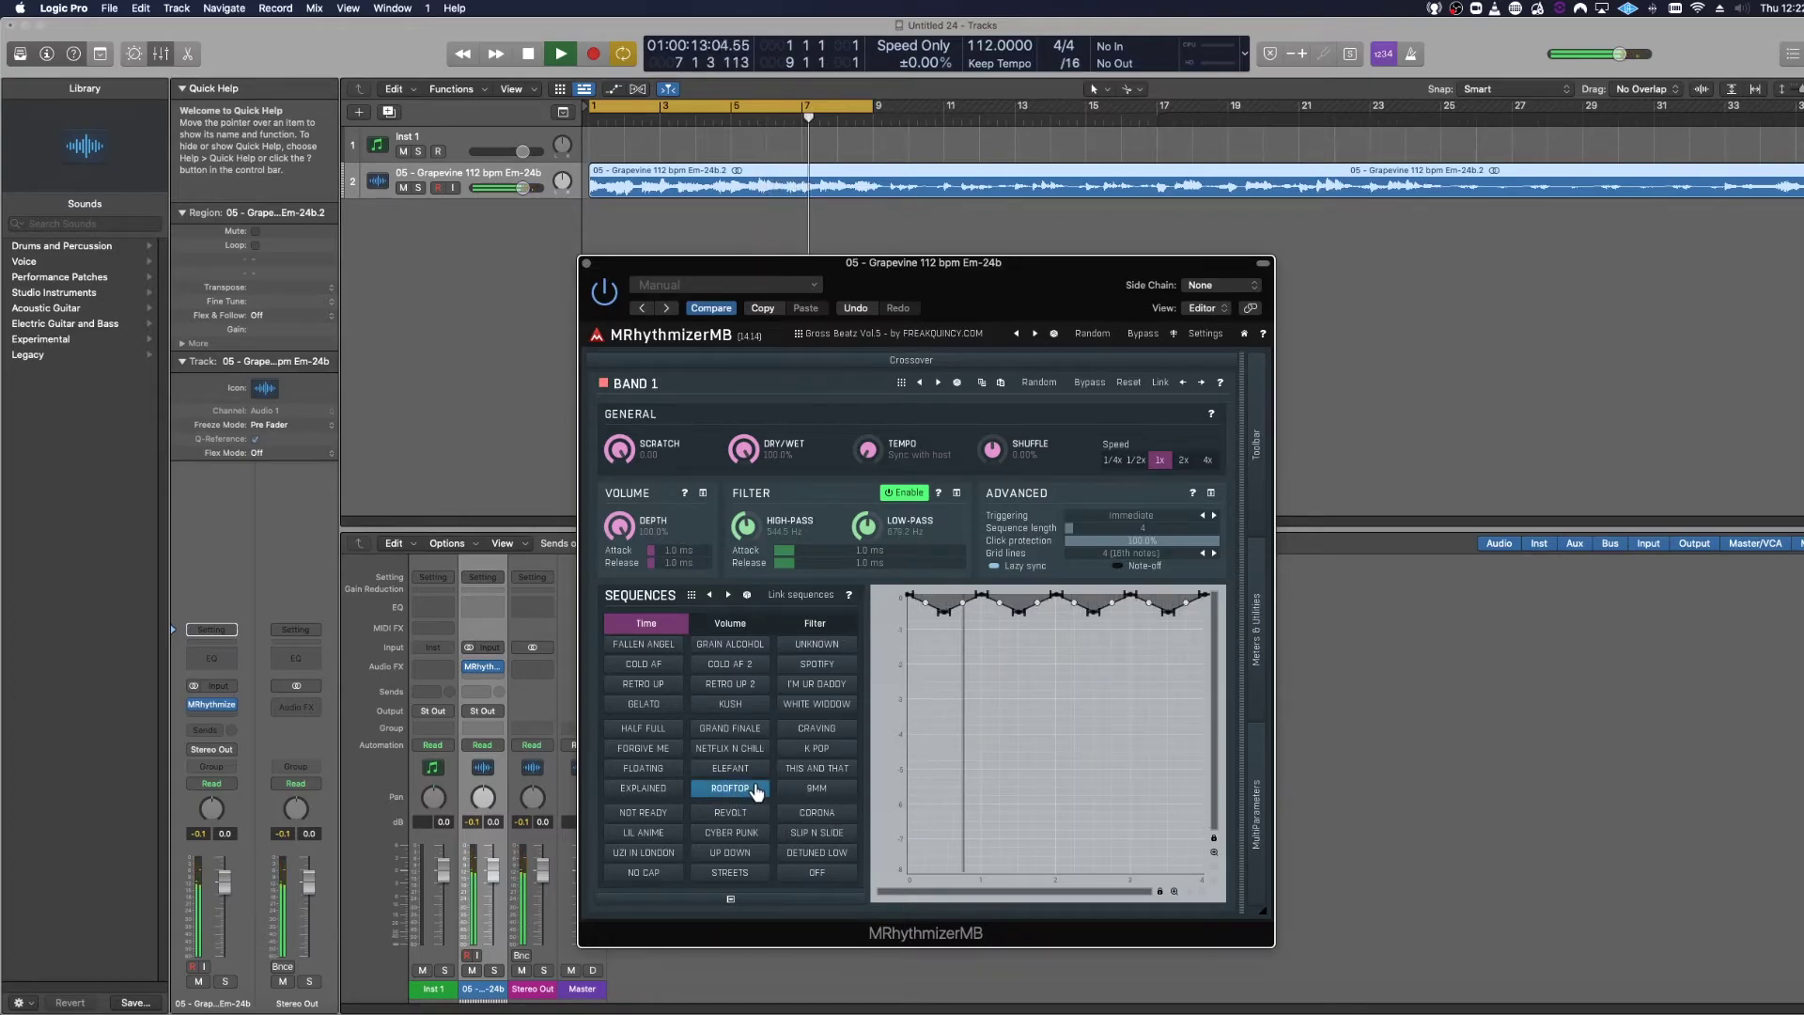
{"action": "left_click", "coordinate": [814, 792]}
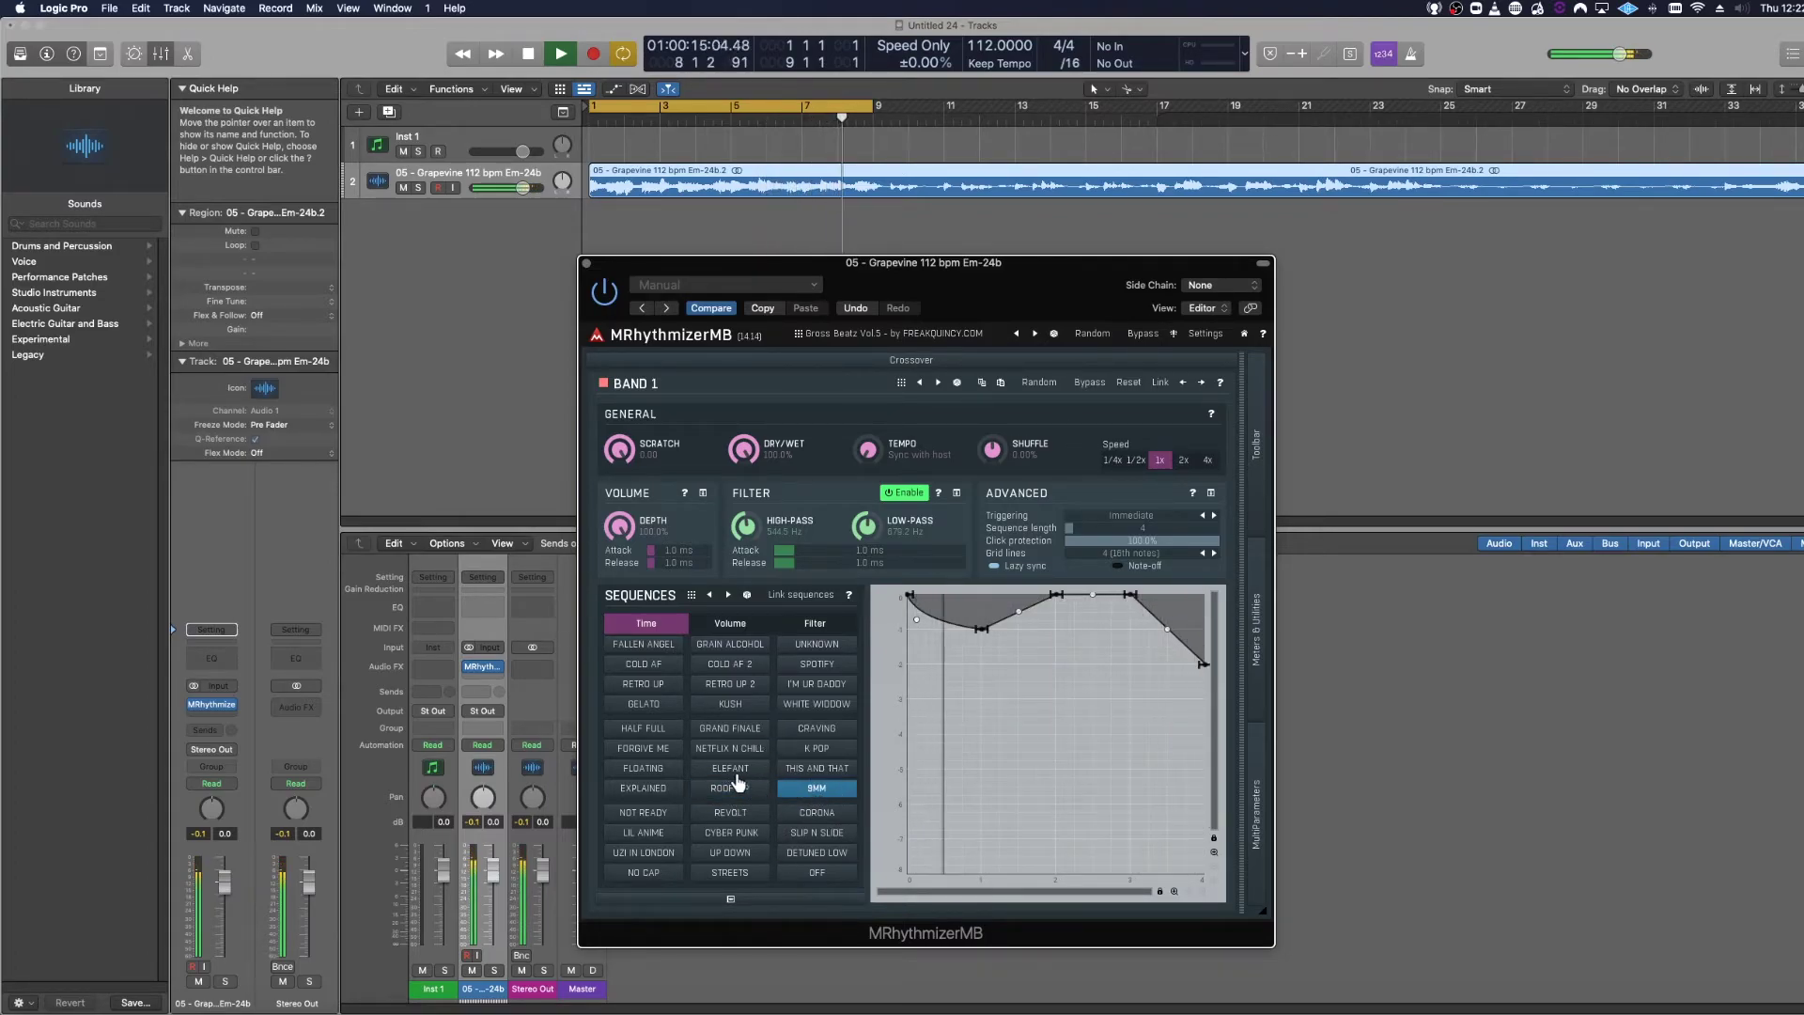
{"action": "left_click", "coordinate": [752, 769]}
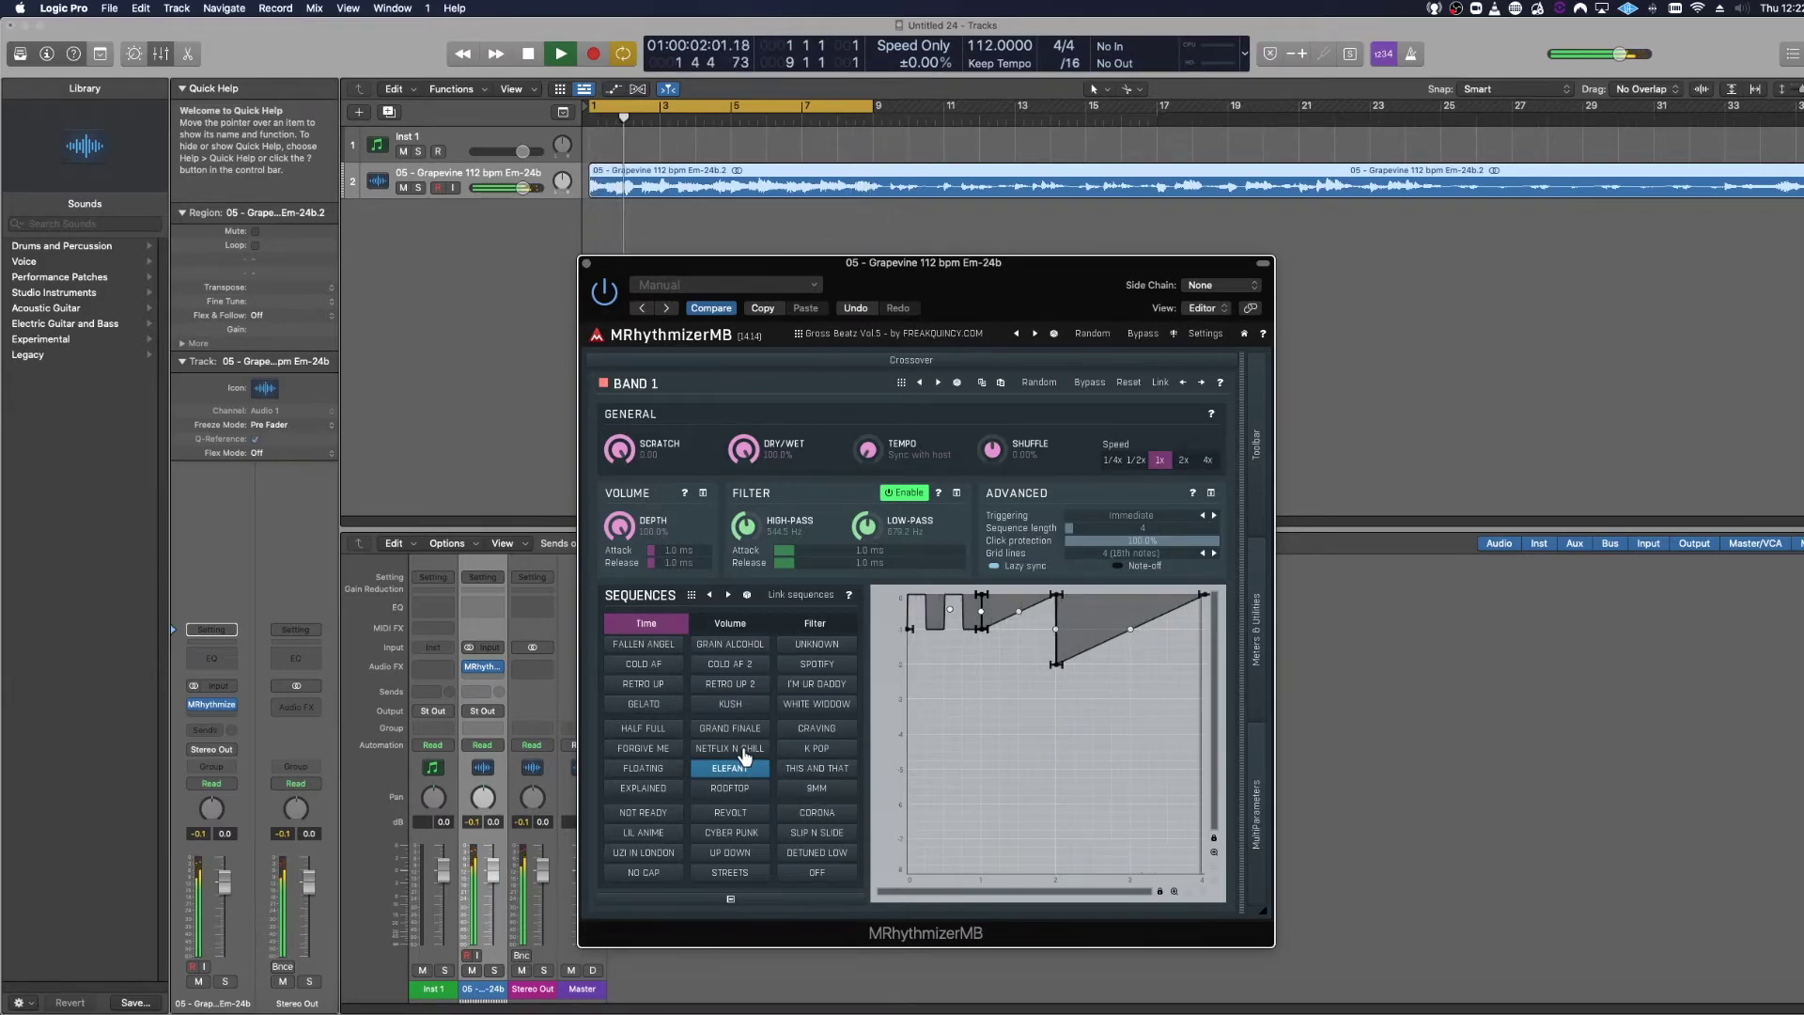
{"action": "left_click", "coordinate": [742, 750]}
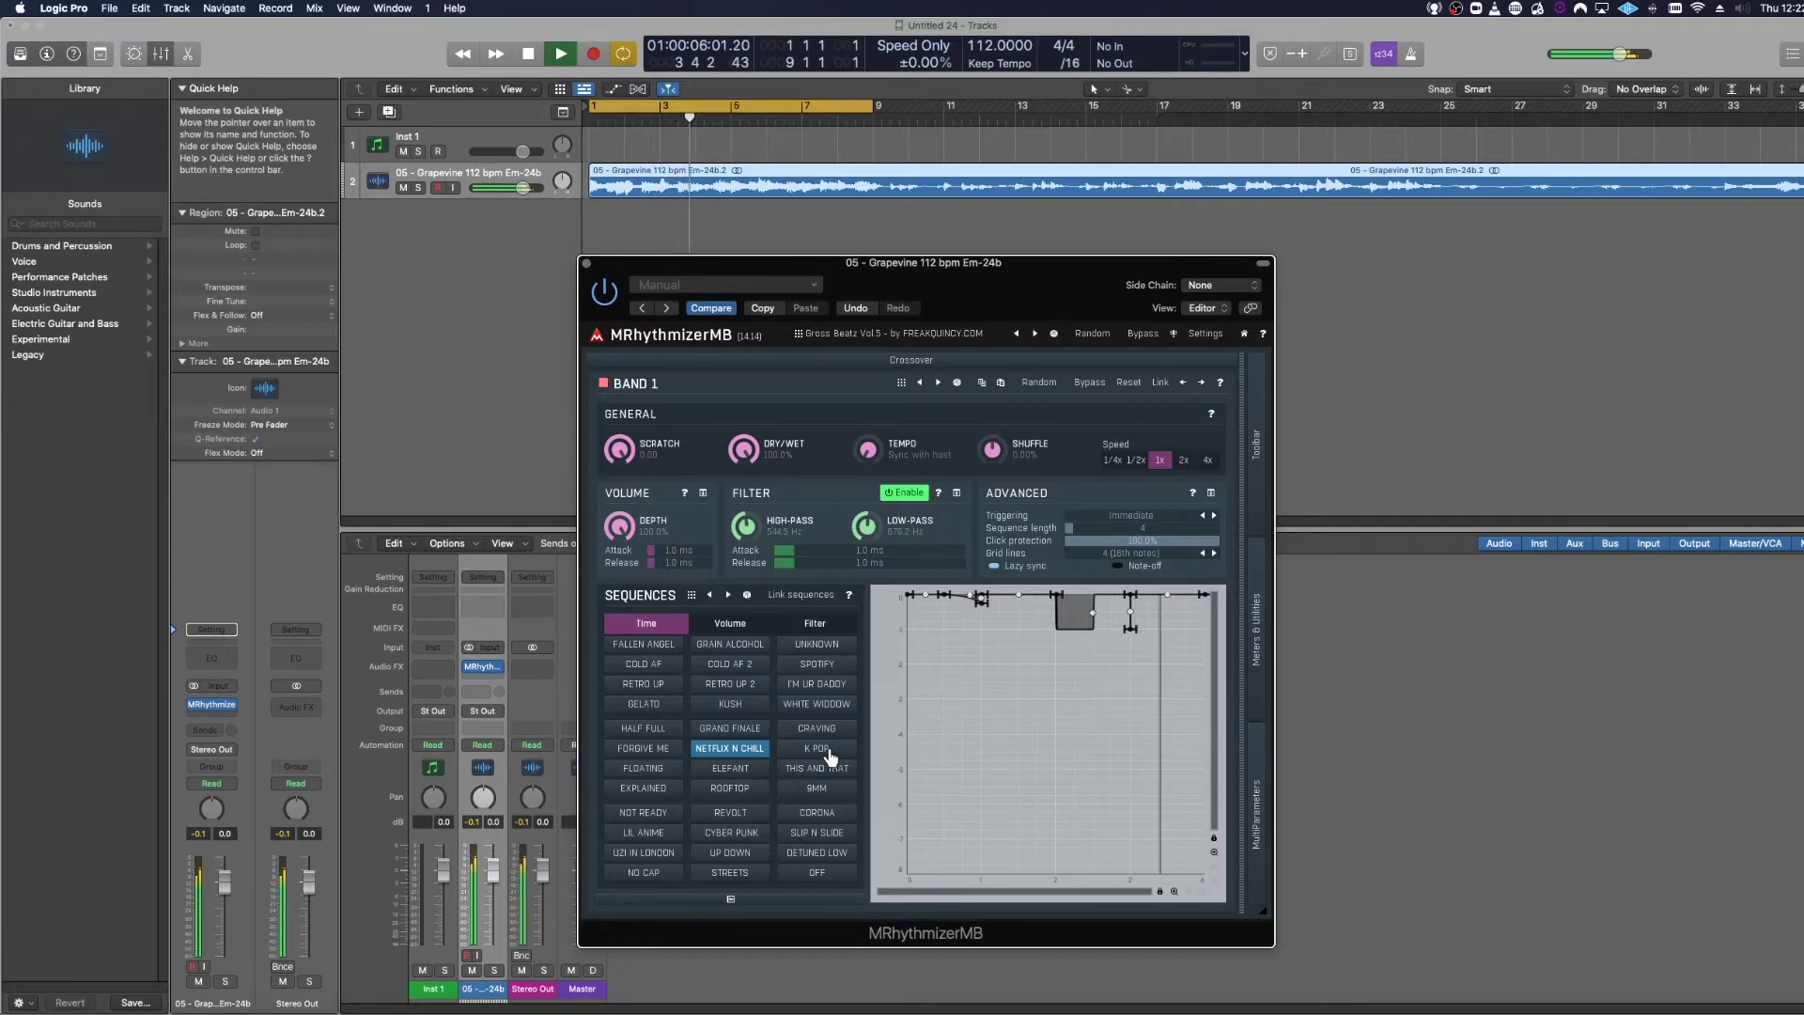
{"action": "left_click", "coordinate": [820, 731]}
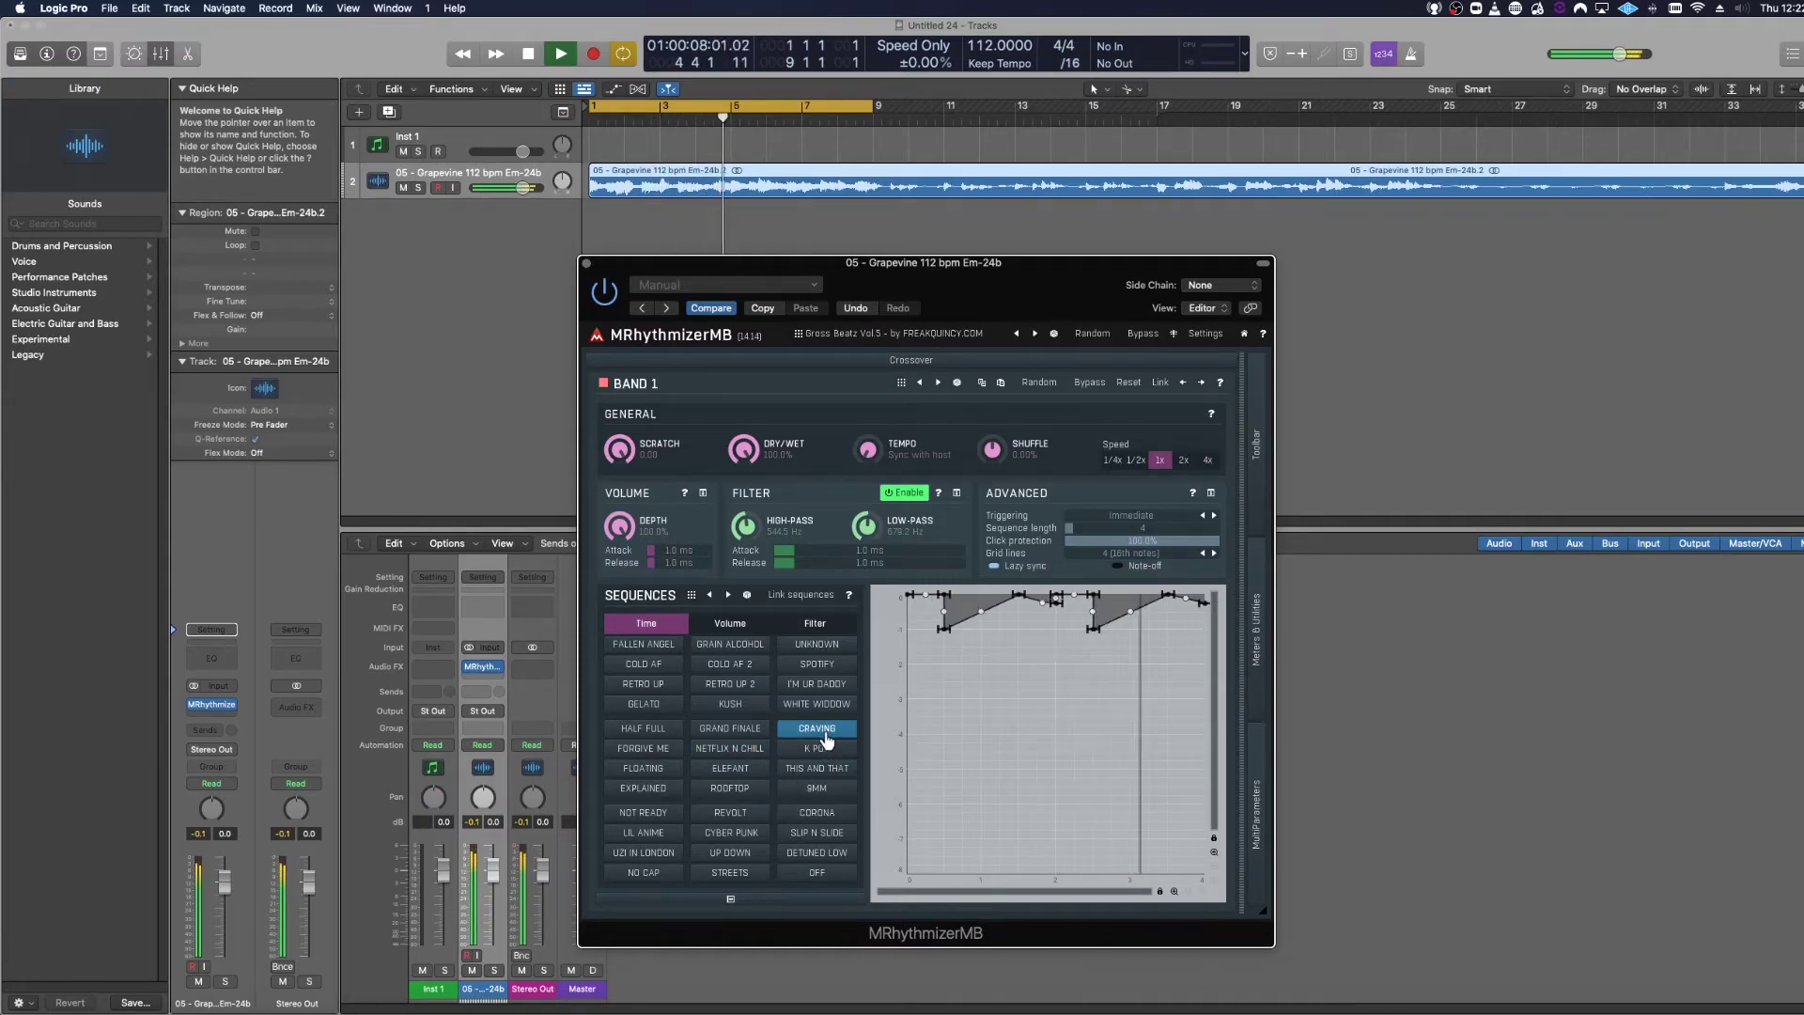
- Set the time sequence to OFF and the volume sequence to n/a
{"action": "left_click", "coordinate": [816, 872]}
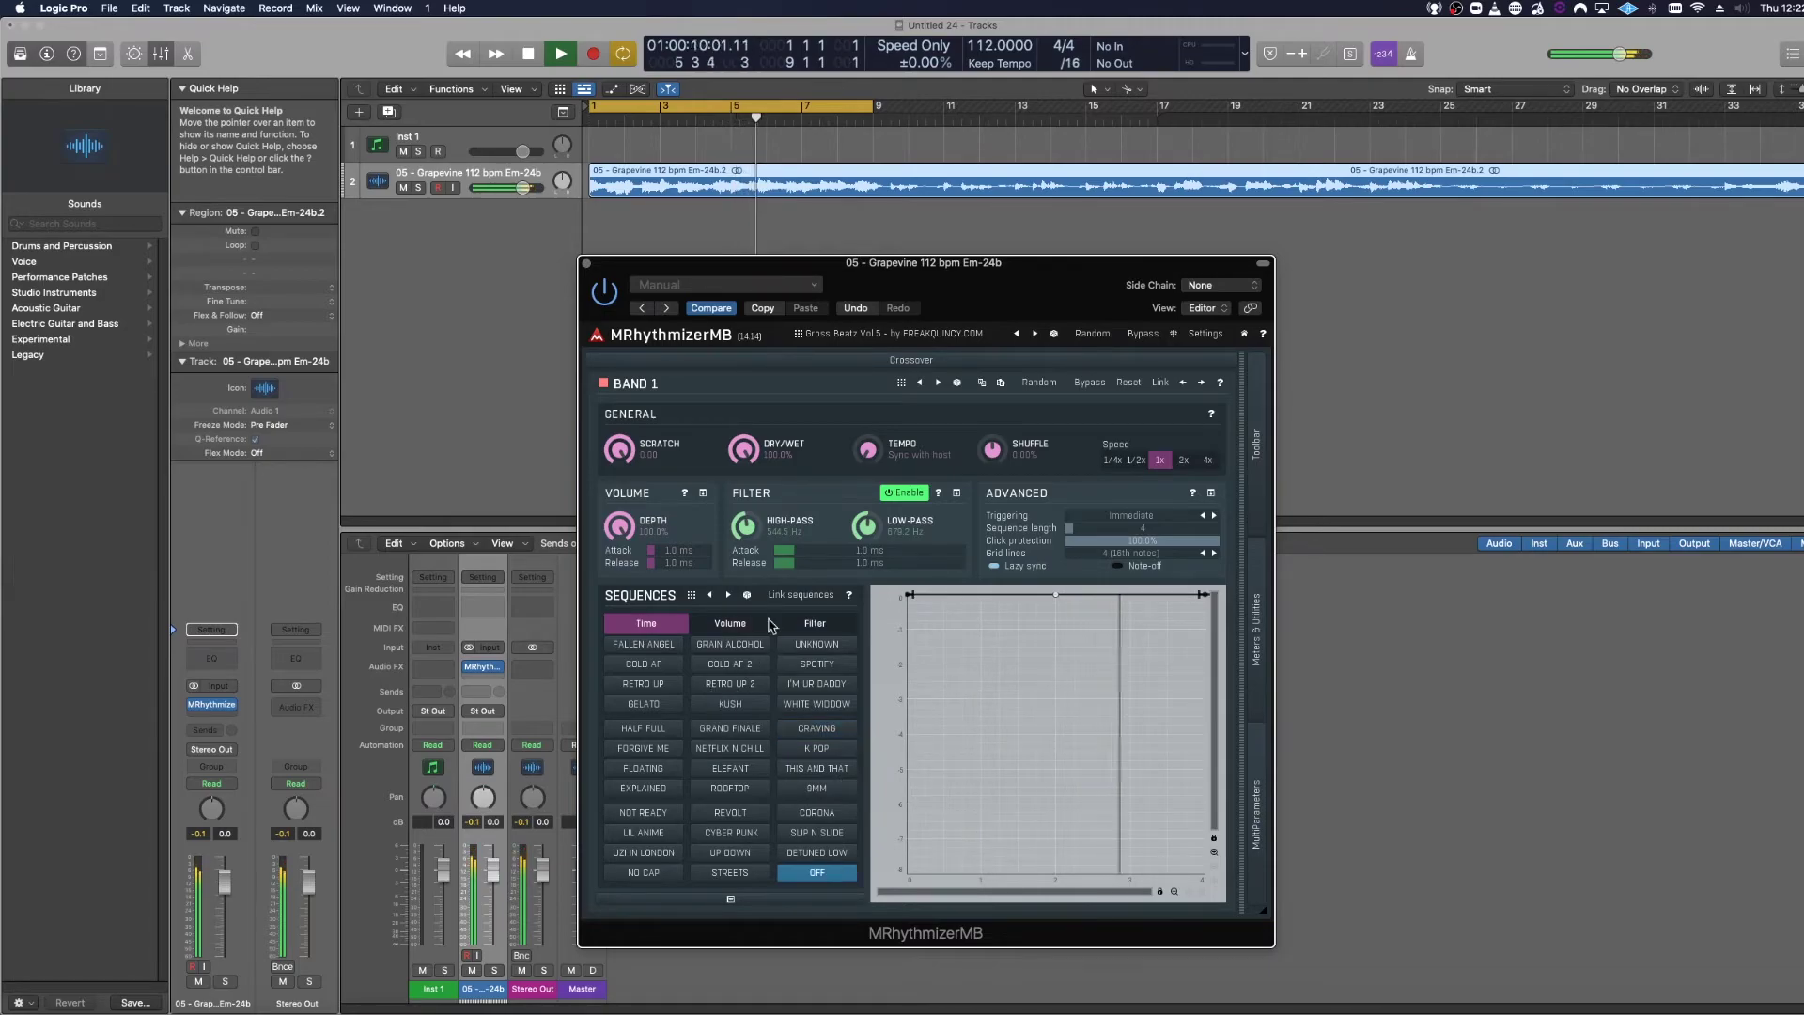
{"action": "left_click", "coordinate": [730, 623]}
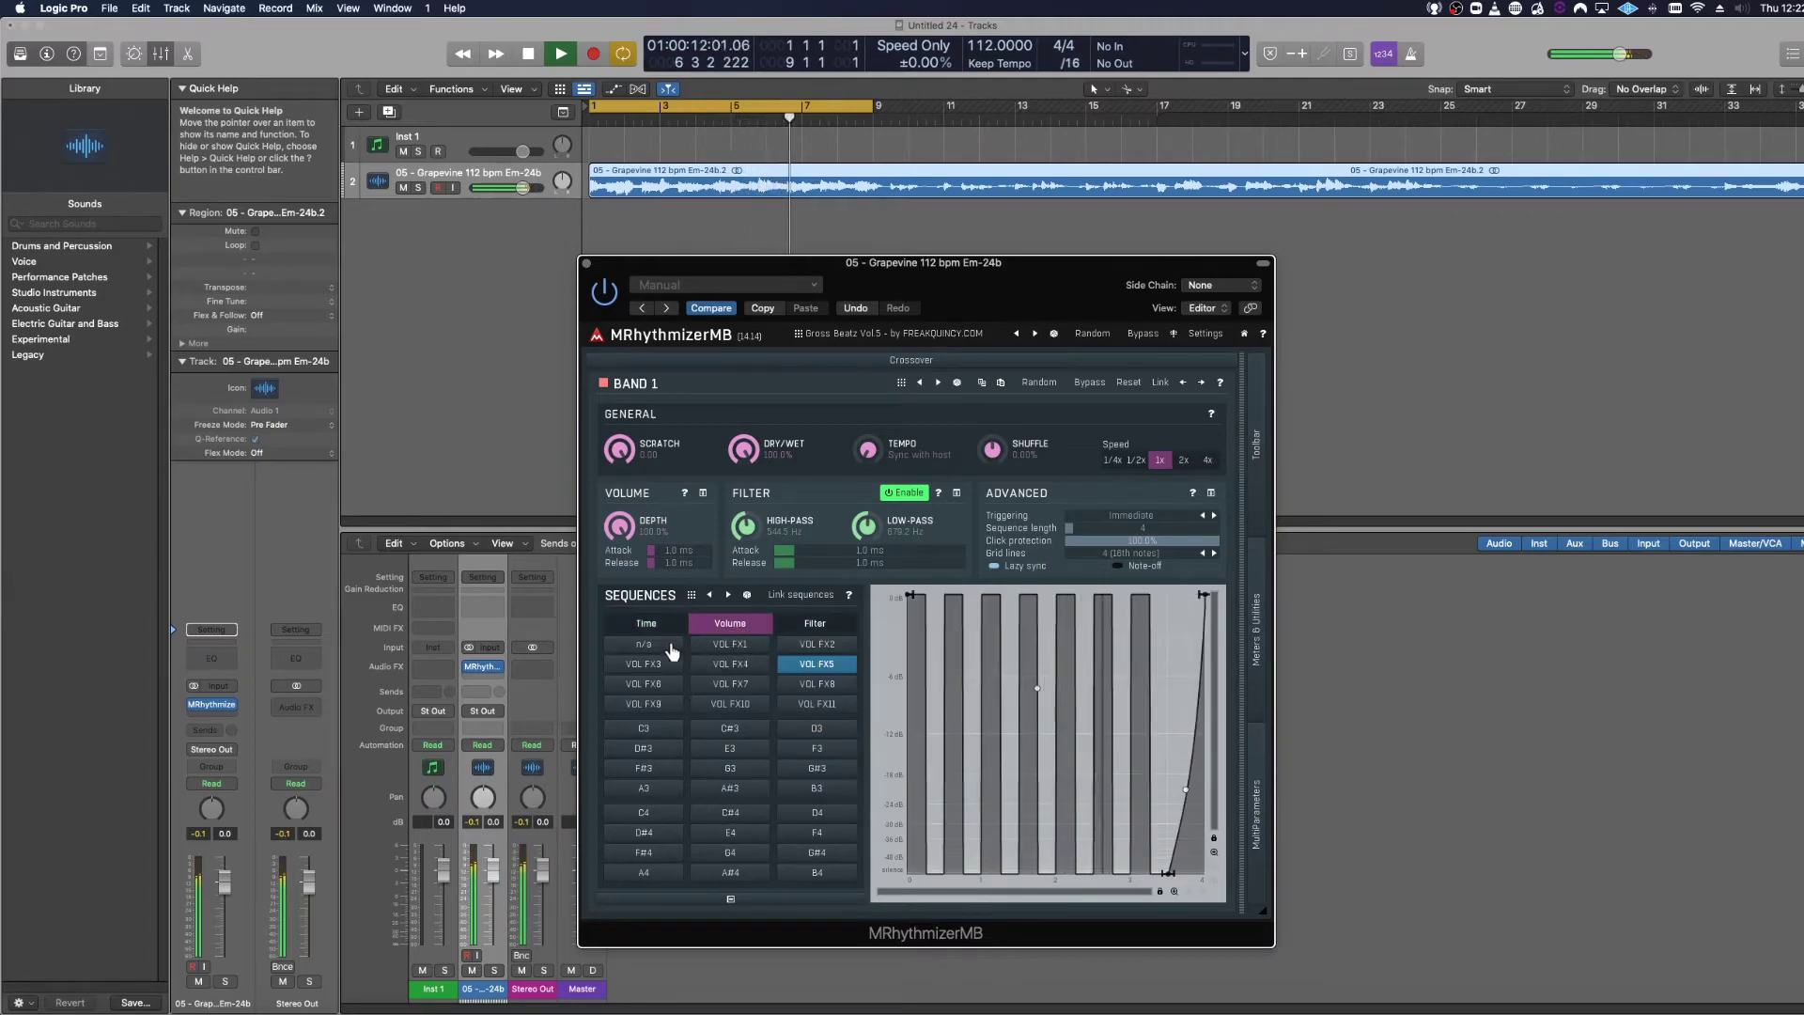
{"action": "left_click", "coordinate": [644, 644]}
- Show the Filter sequence list and audition FILTER FX1 through FILTER FX5 in order on the playing loop
{"action": "left_click", "coordinate": [816, 625]}
{"action": "left_click", "coordinate": [730, 644]}
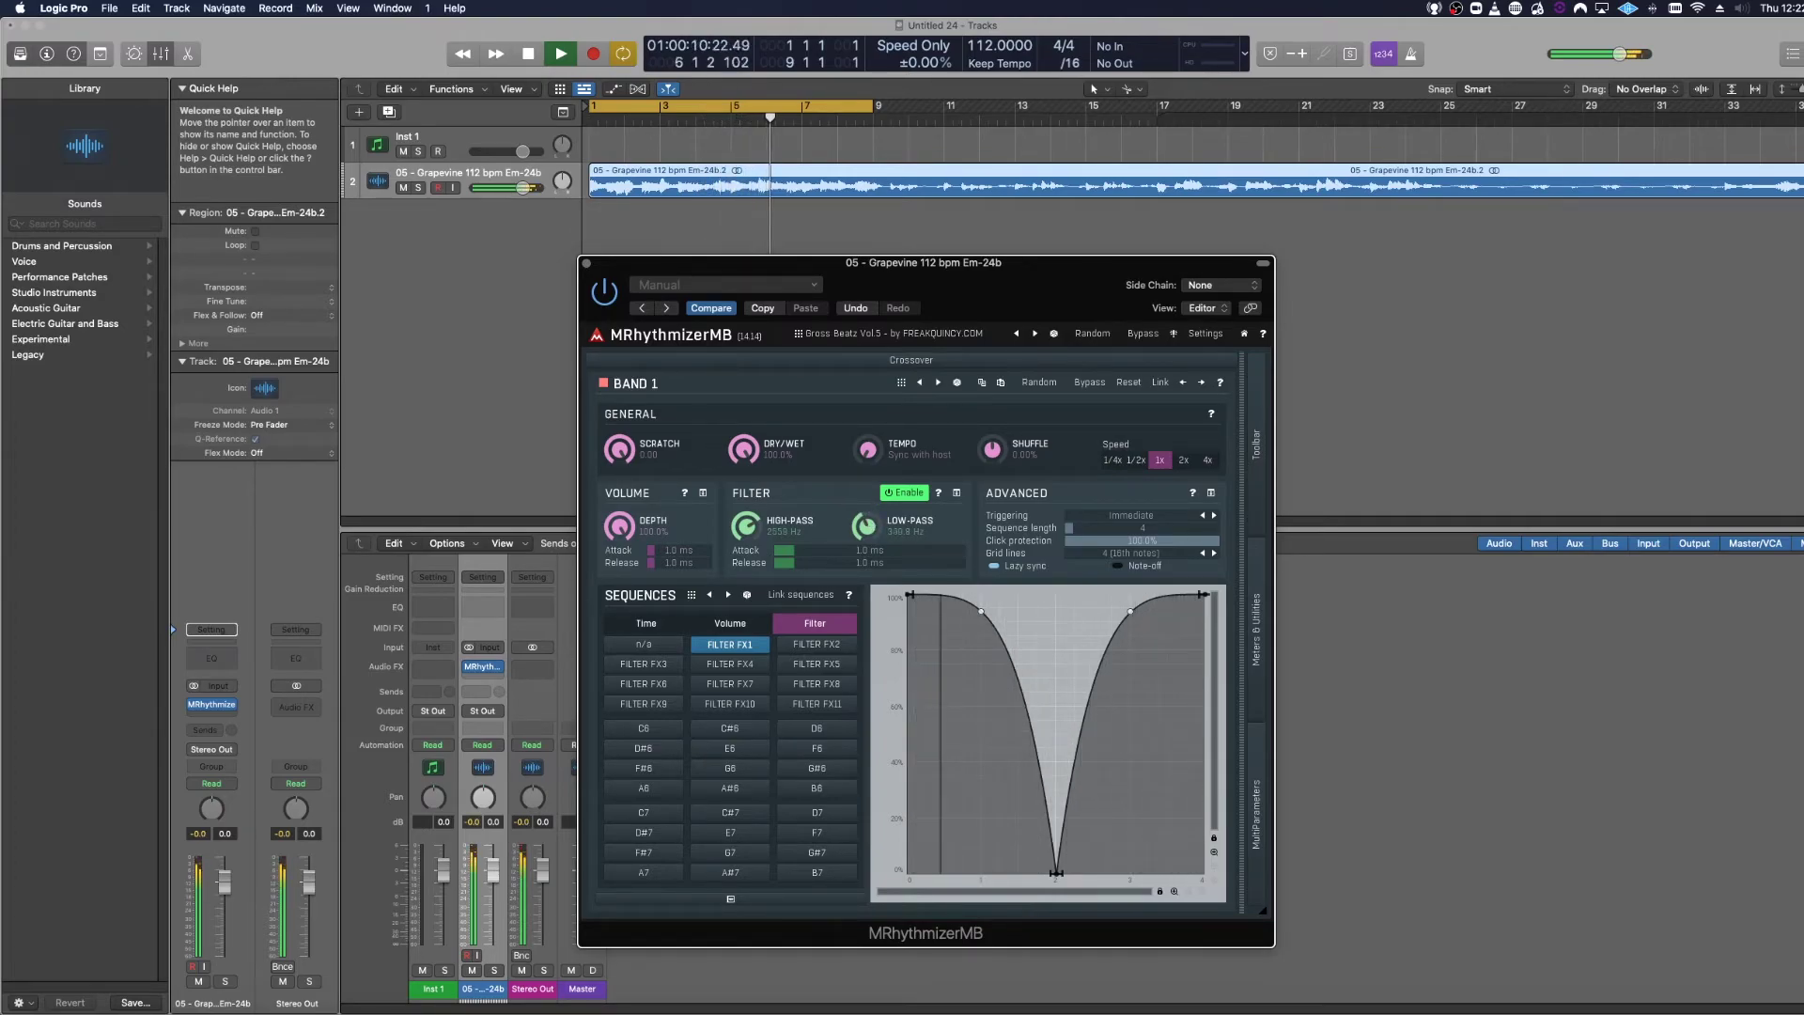
{"action": "left_click", "coordinate": [831, 647]}
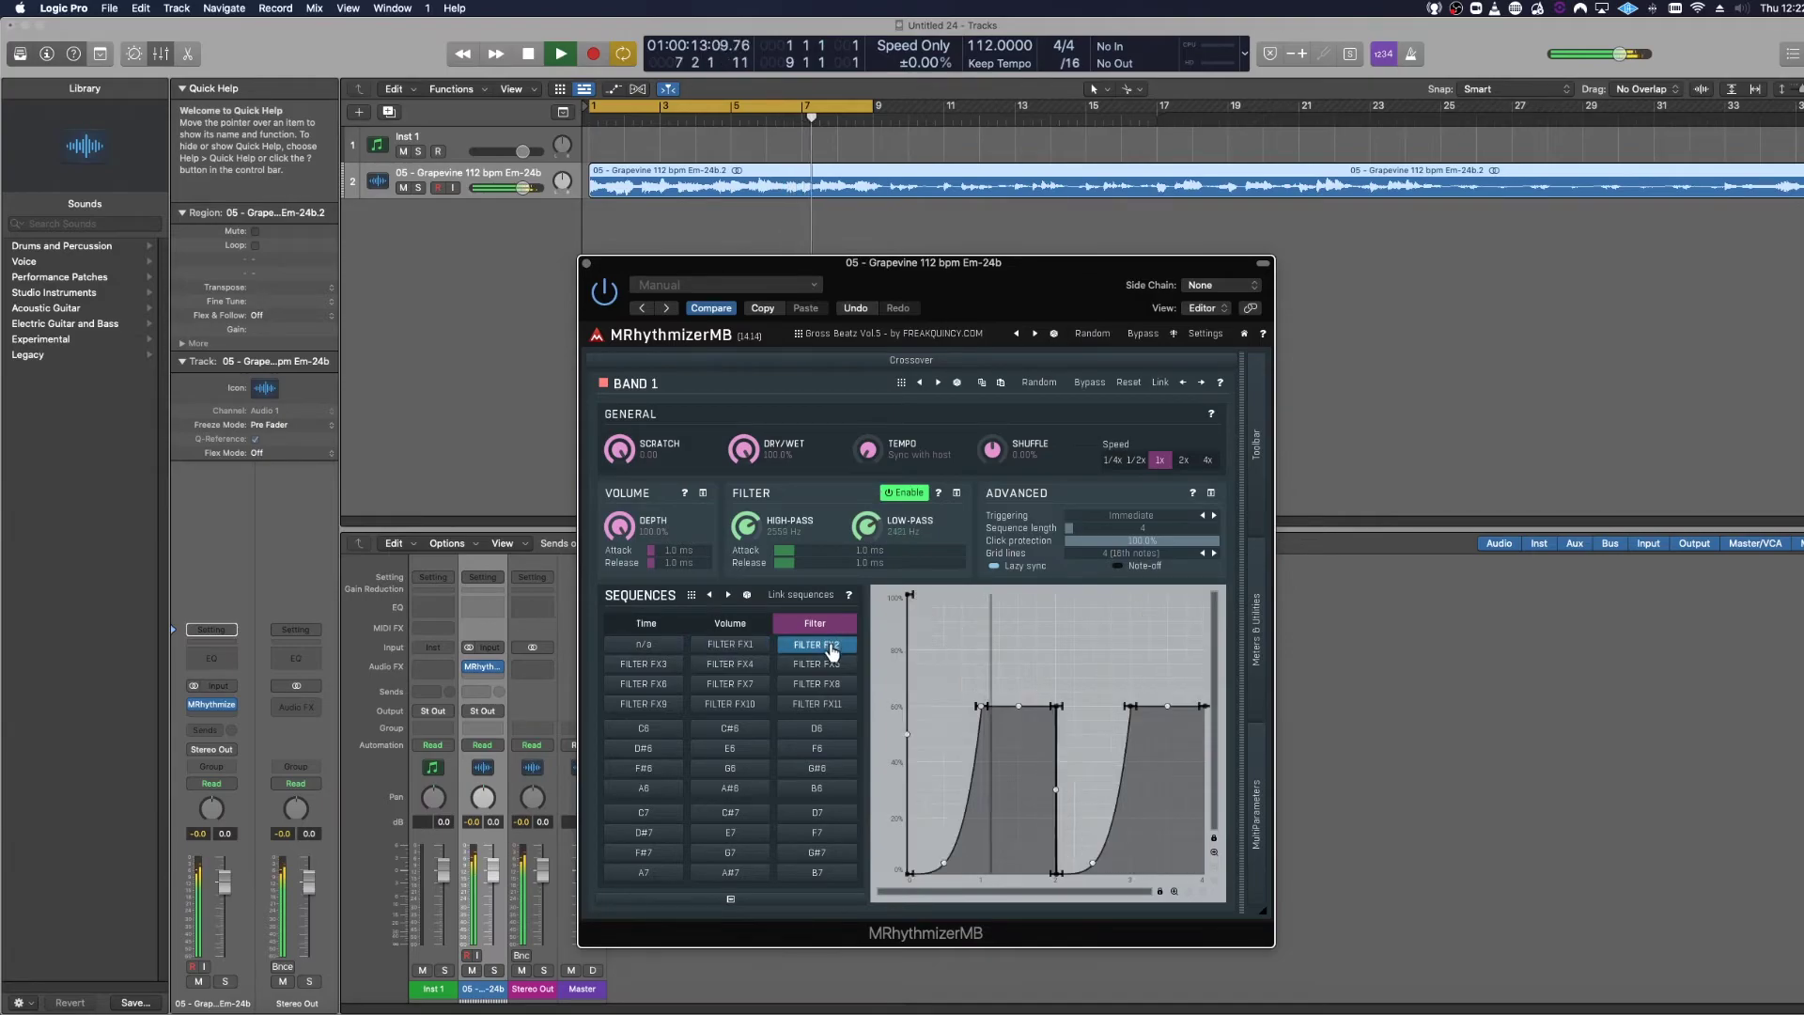
{"action": "left_click", "coordinate": [649, 669]}
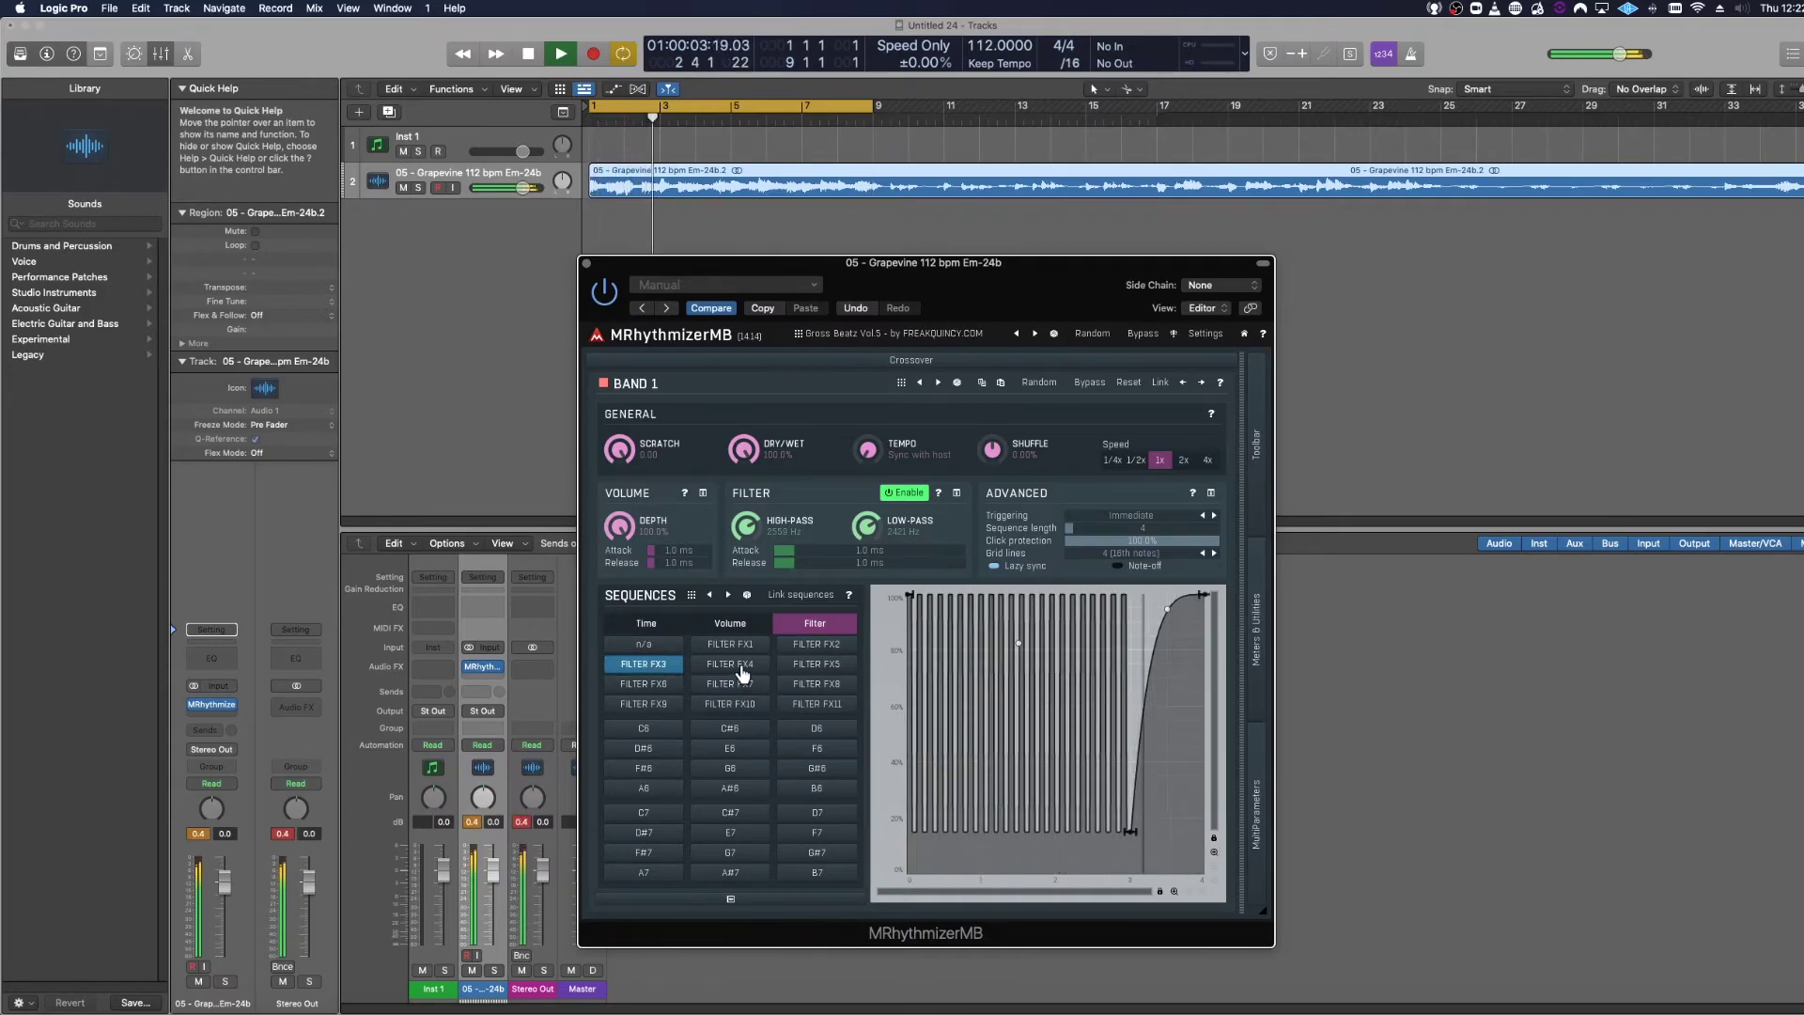
{"action": "left_click", "coordinate": [744, 667]}
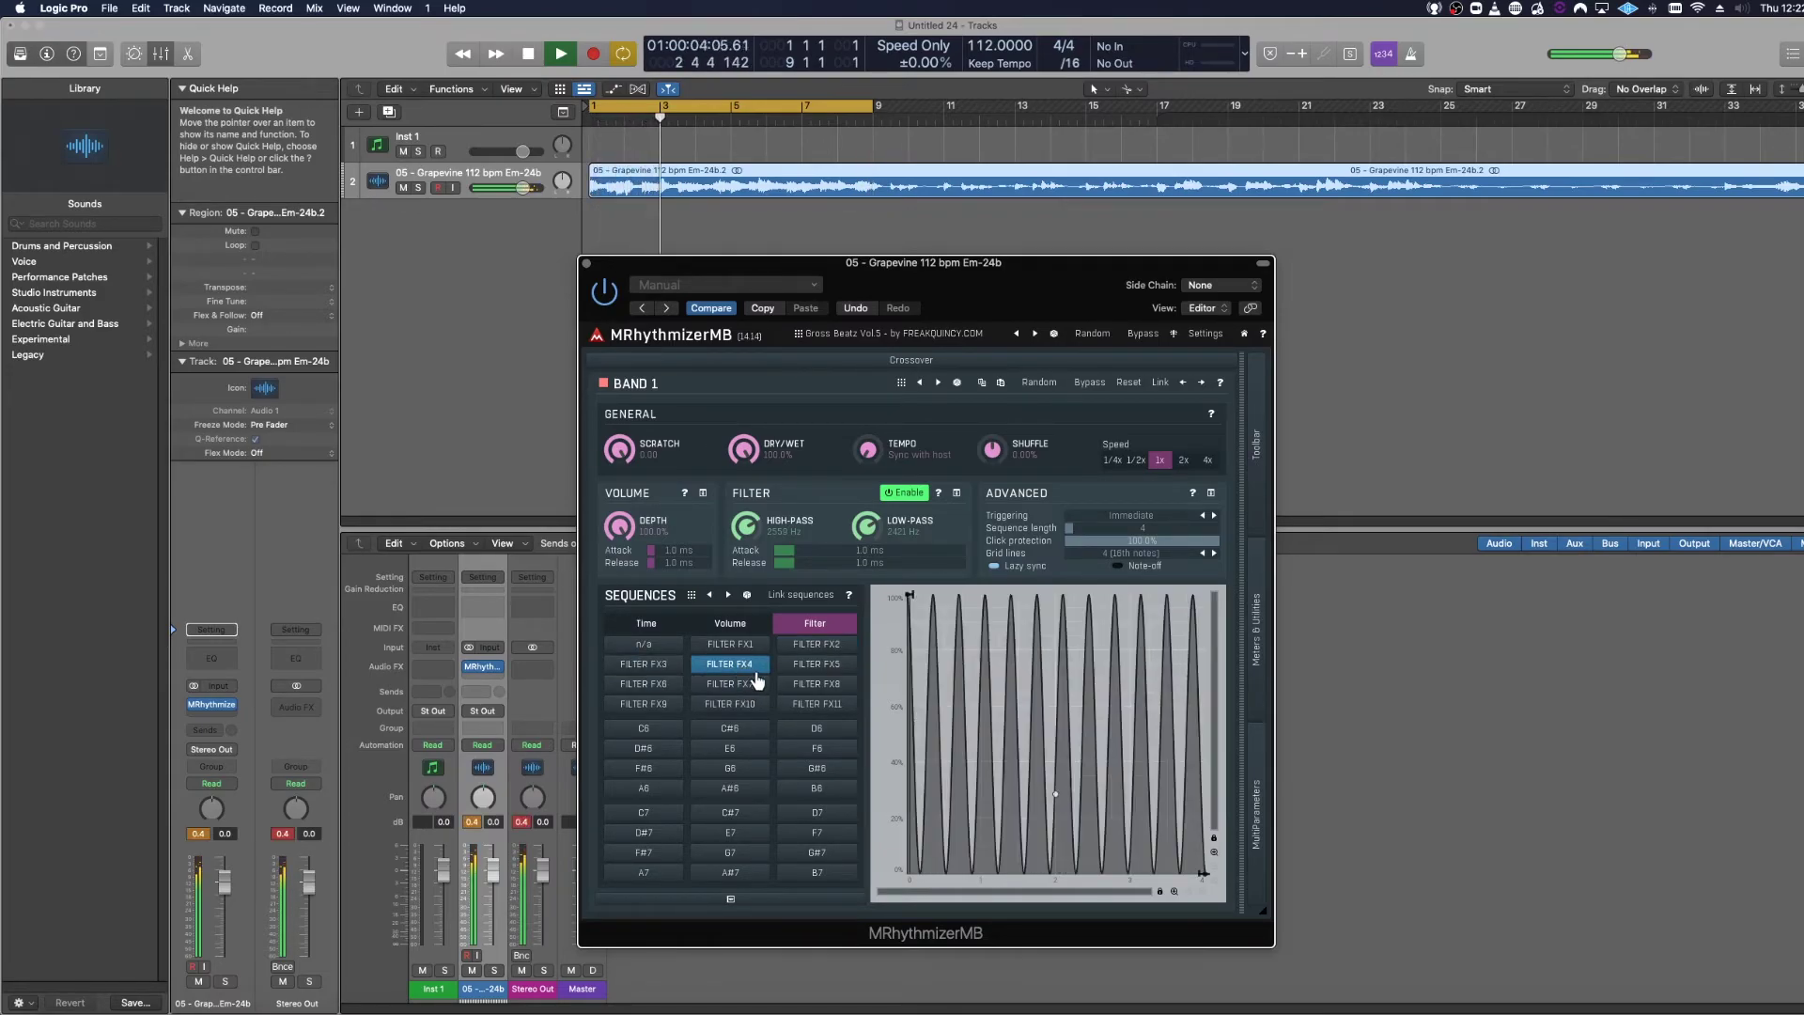
{"action": "left_click", "coordinate": [807, 669]}
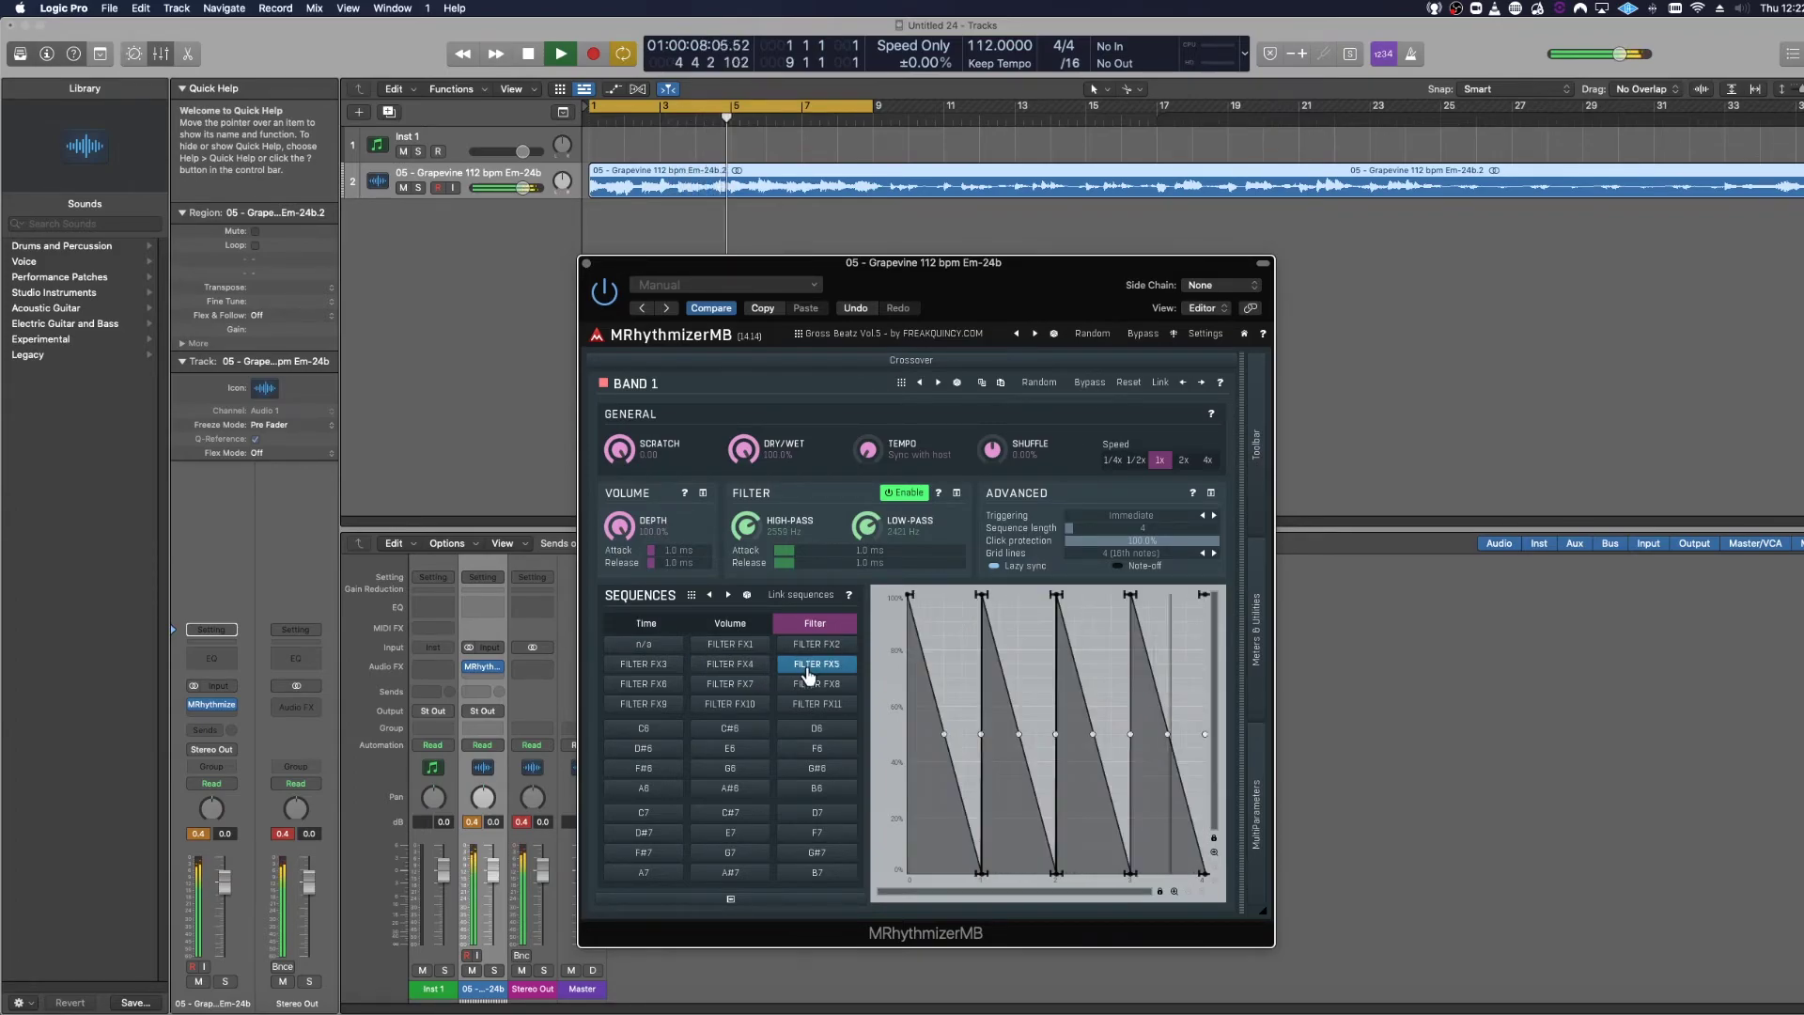
- Audition the filter sequences FILTER FX6 through FILTER FX11 in order, and return to the Time sequence list
{"action": "left_click", "coordinate": [657, 687]}
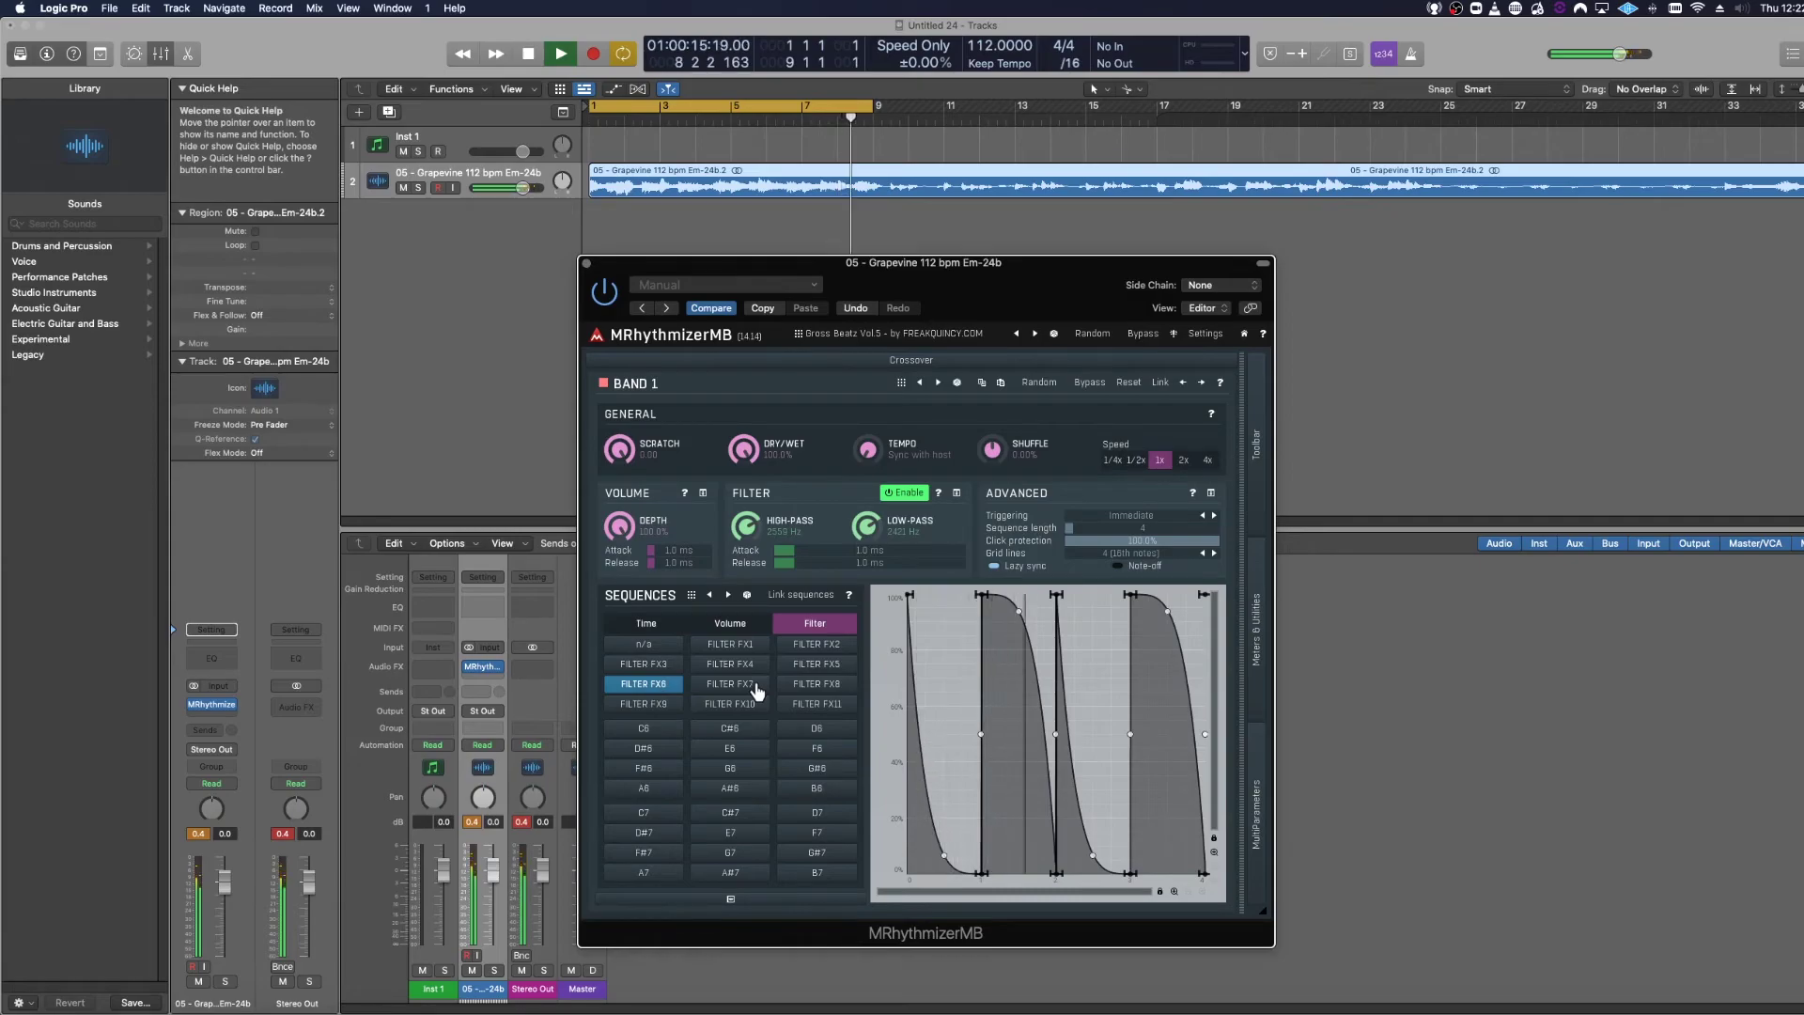
{"action": "left_click", "coordinate": [756, 688]}
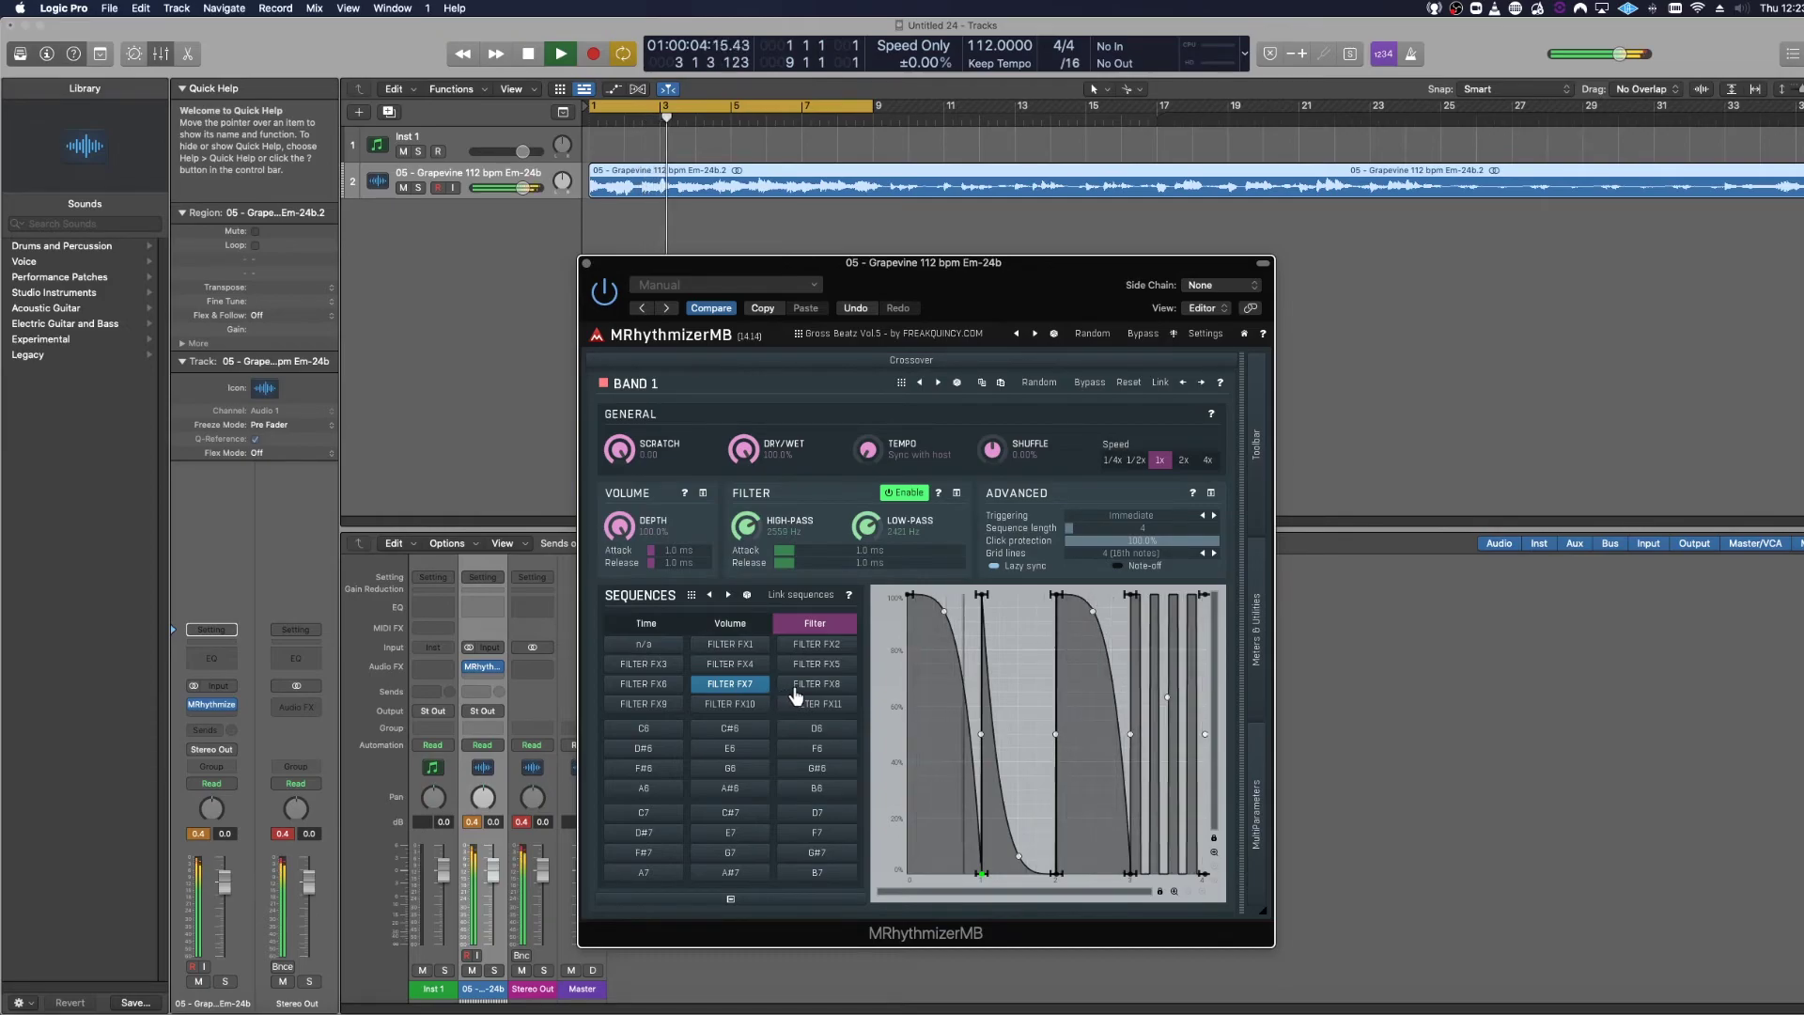
{"action": "left_click", "coordinate": [797, 688]}
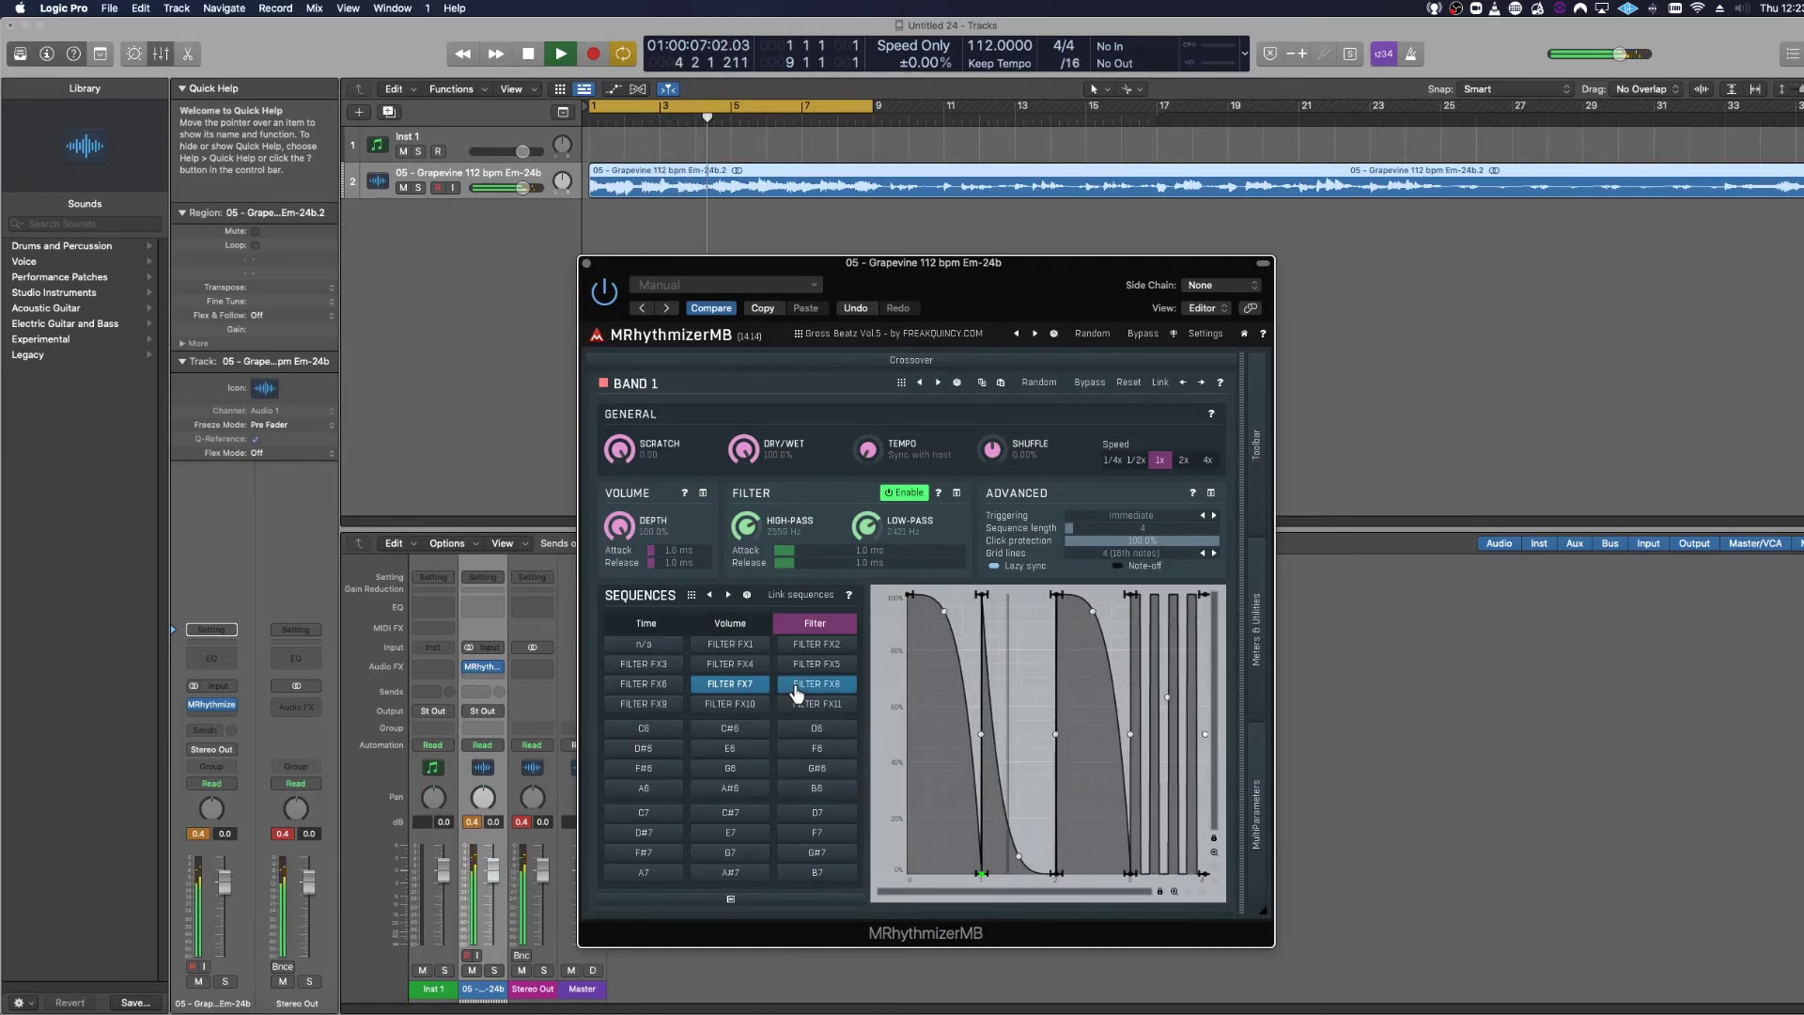
{"action": "left_click", "coordinate": [671, 707]}
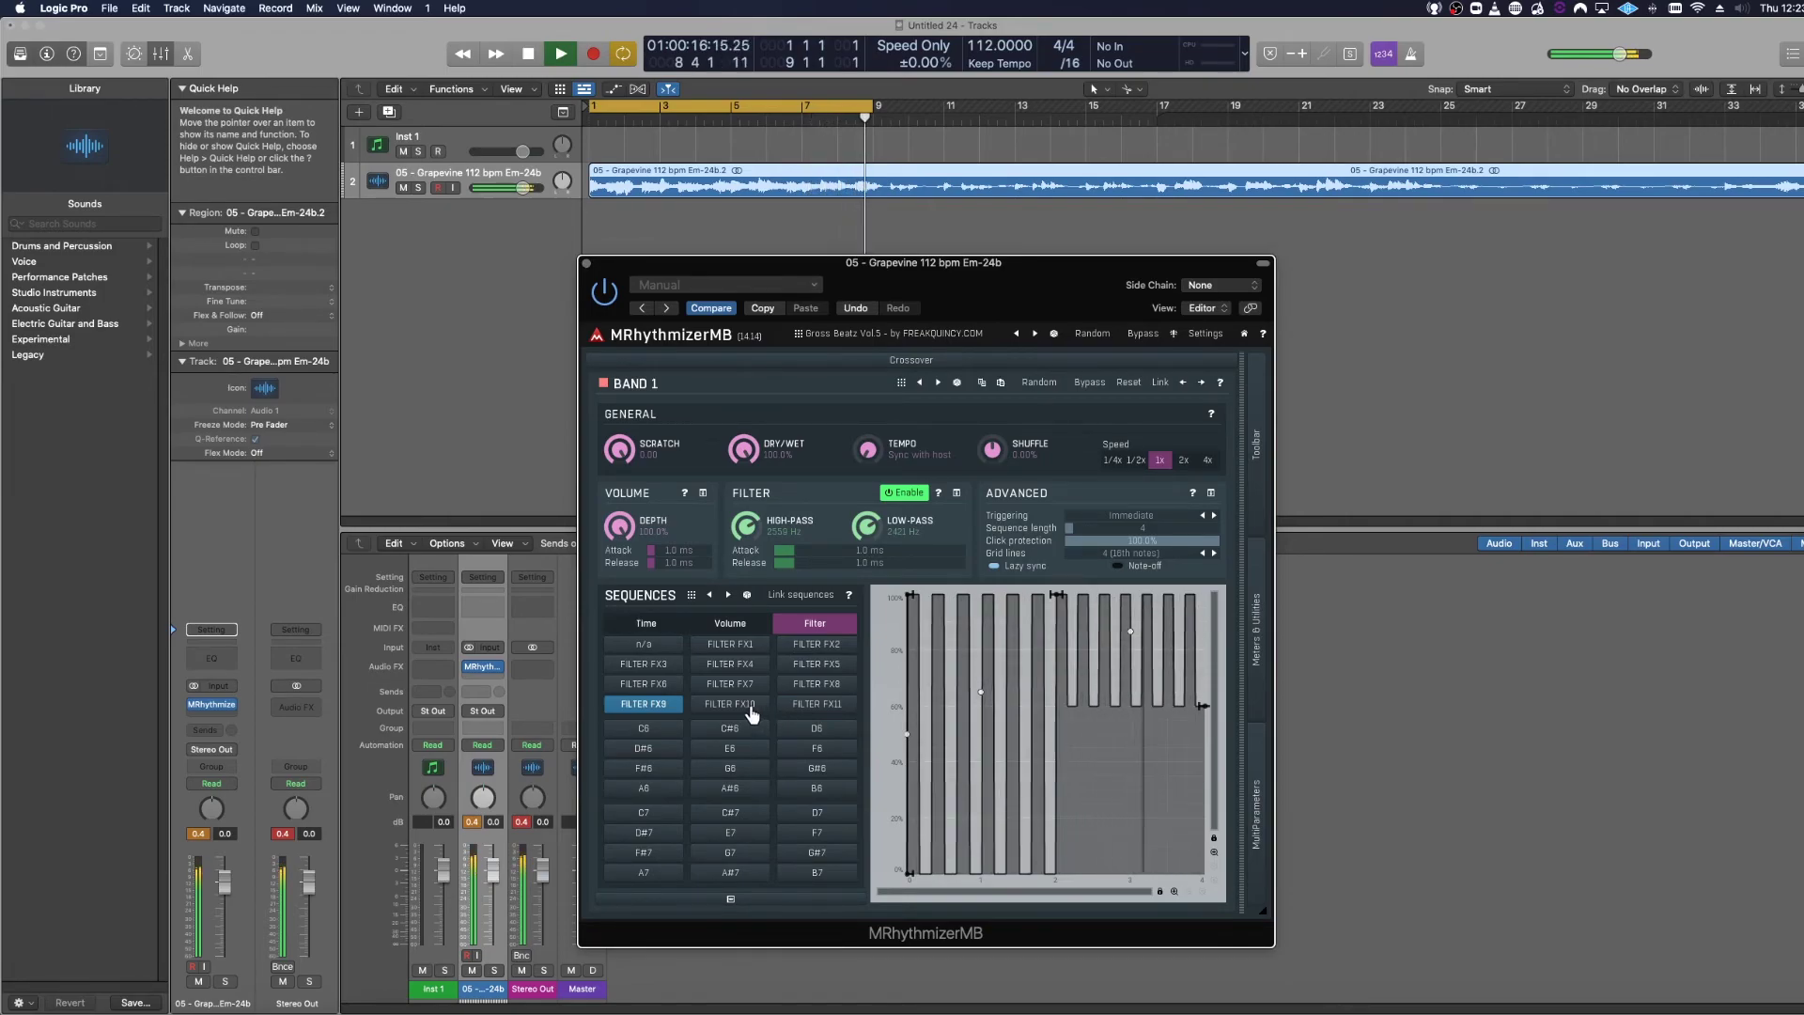
{"action": "left_click", "coordinate": [752, 707]}
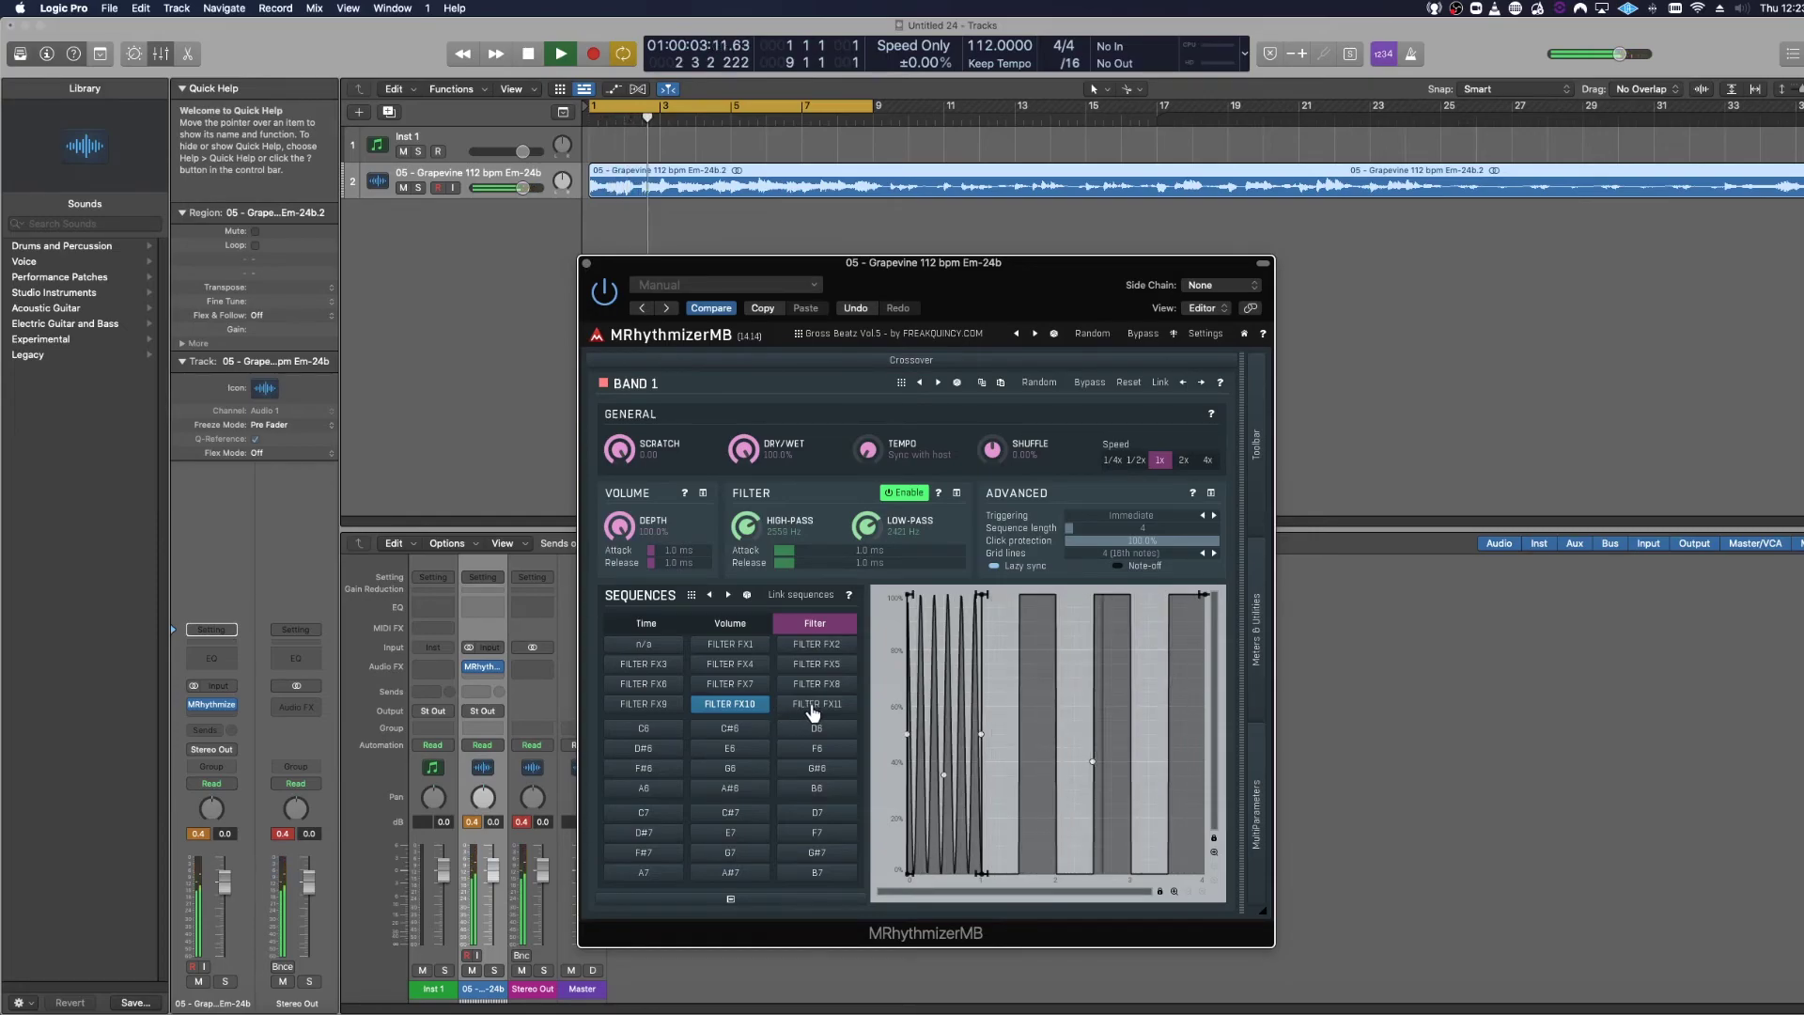
{"action": "left_click", "coordinate": [814, 707]}
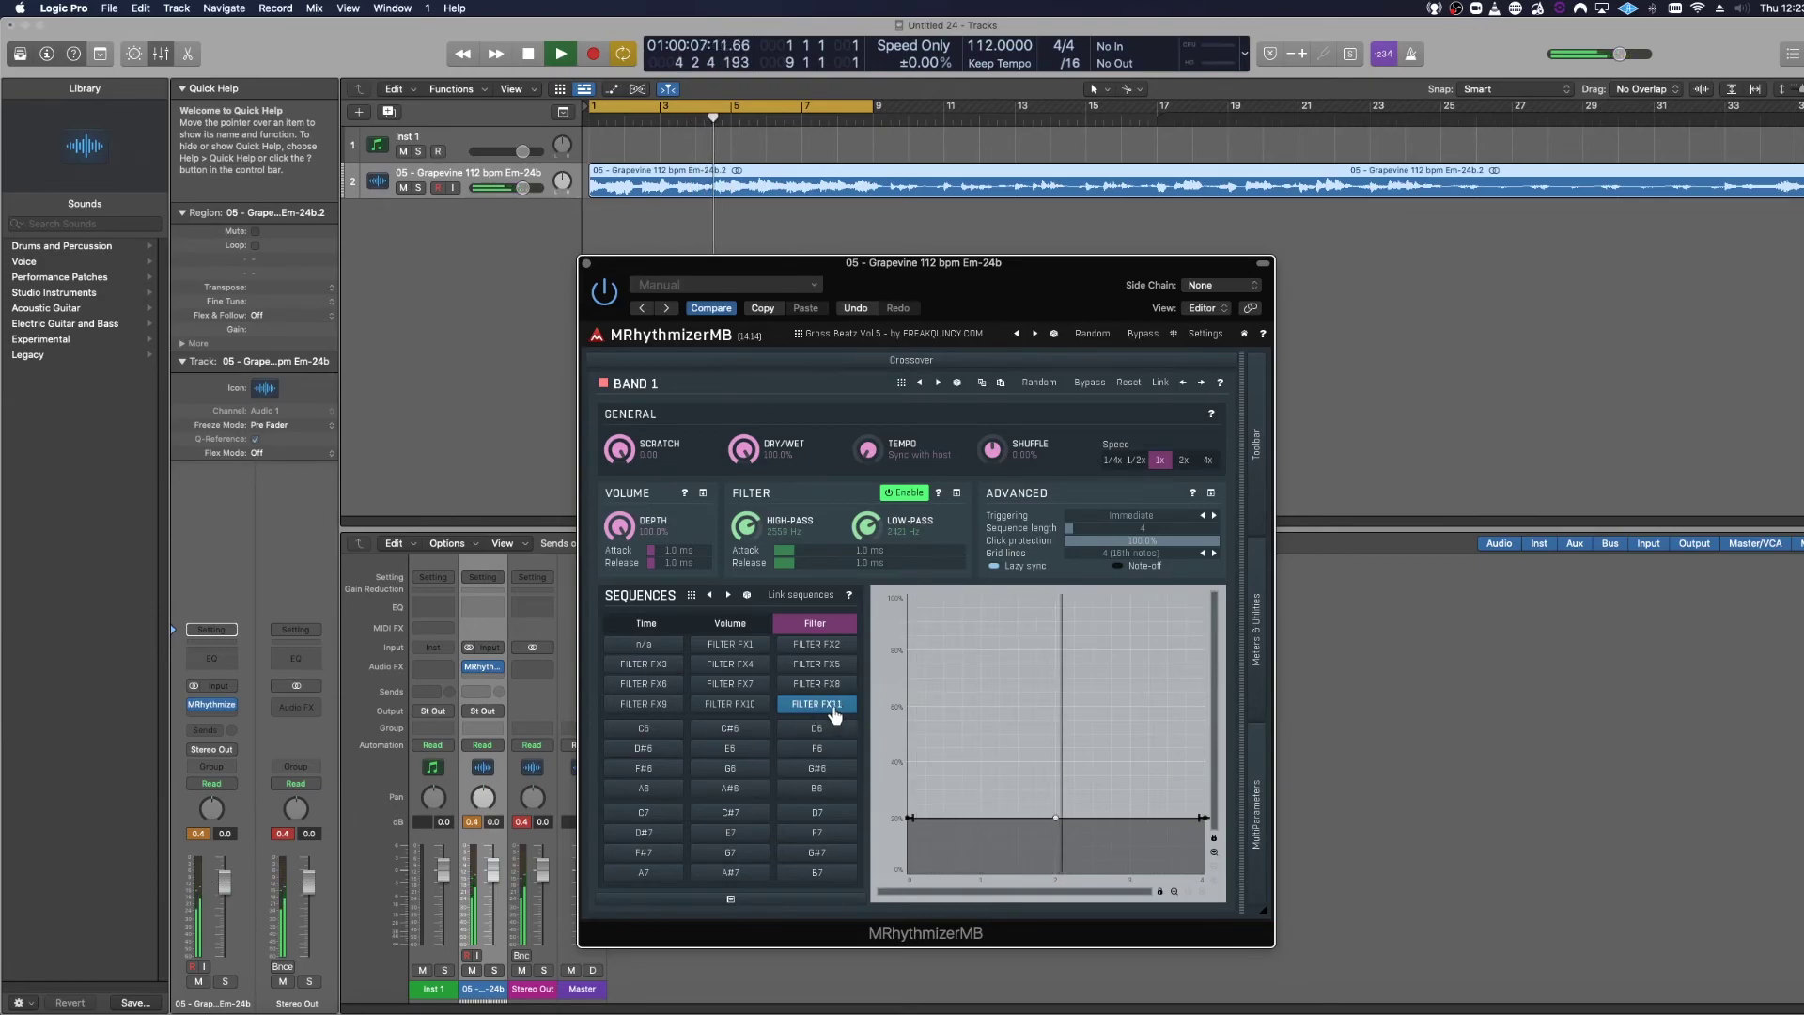
{"action": "left_click", "coordinate": [673, 627]}
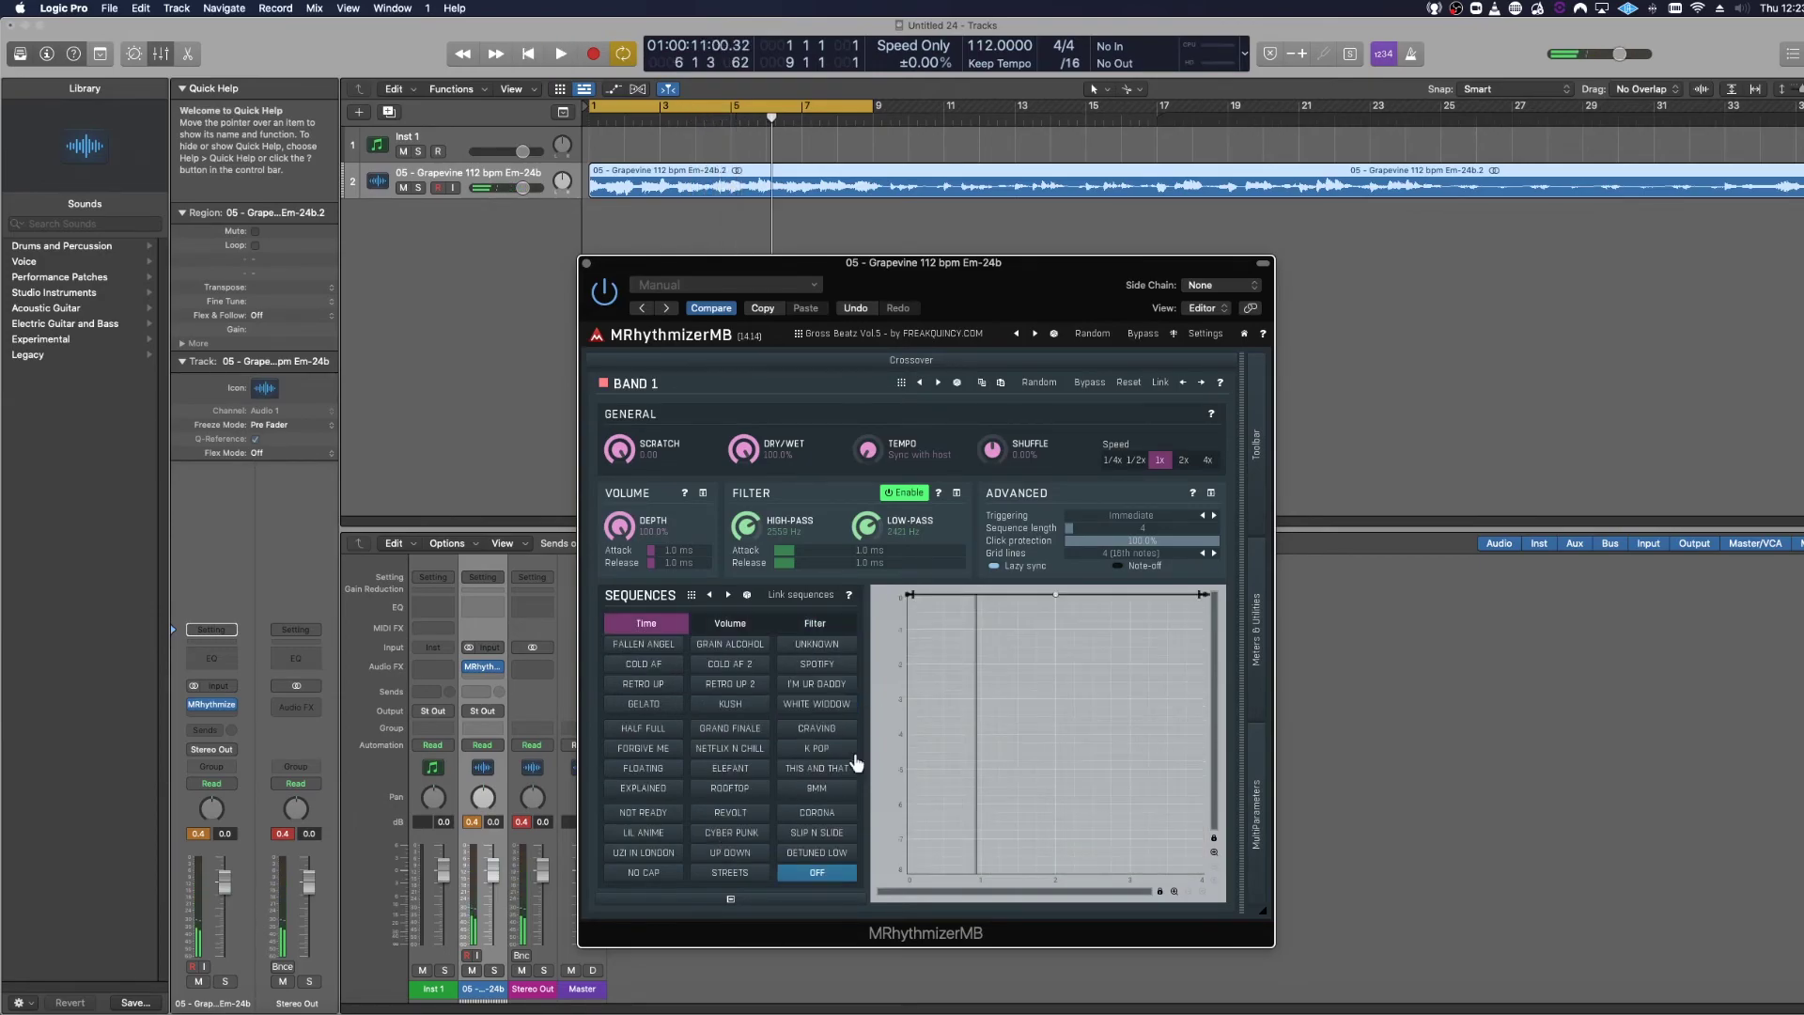